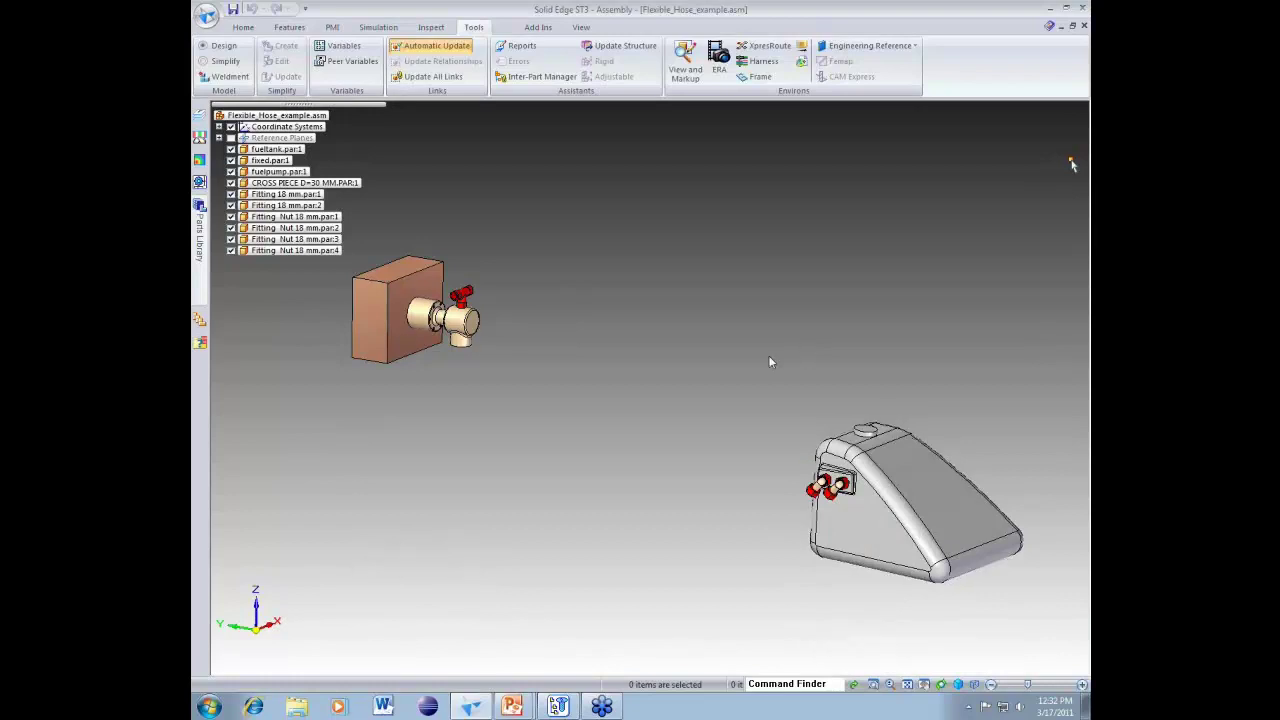
Step: Enter the XpresRoute environment and inquire the circular edge at the fuel pump's downward outlet
{"action": "middle_click_drag", "start_coordinate": [768, 356], "coordinate": [763, 362]}
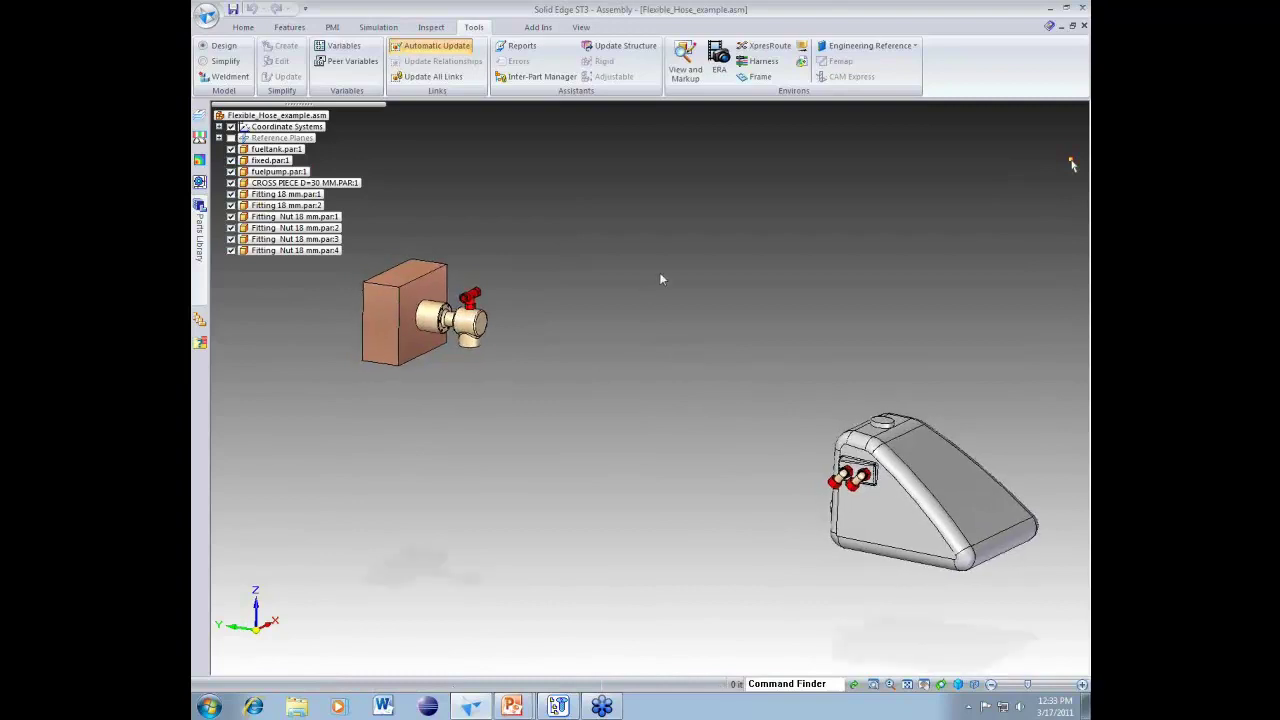
{"action": "left_click", "coordinate": [768, 47]}
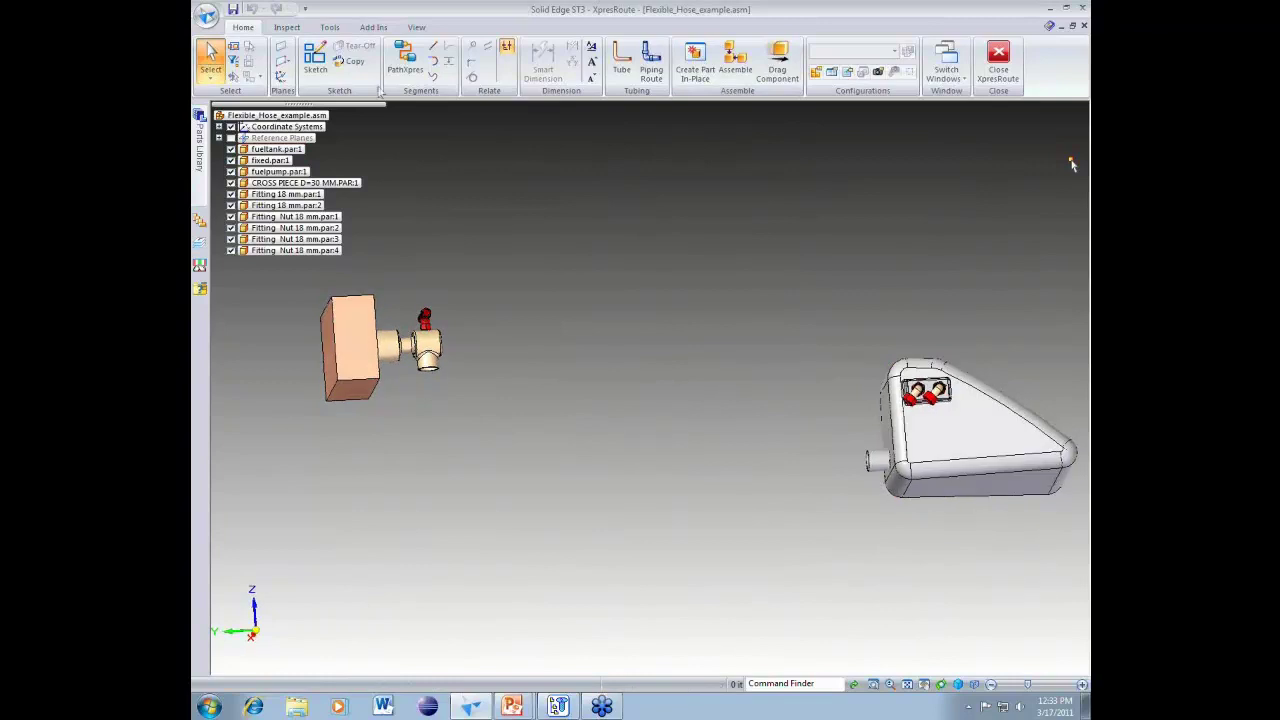
{"action": "left_click", "coordinate": [290, 28]}
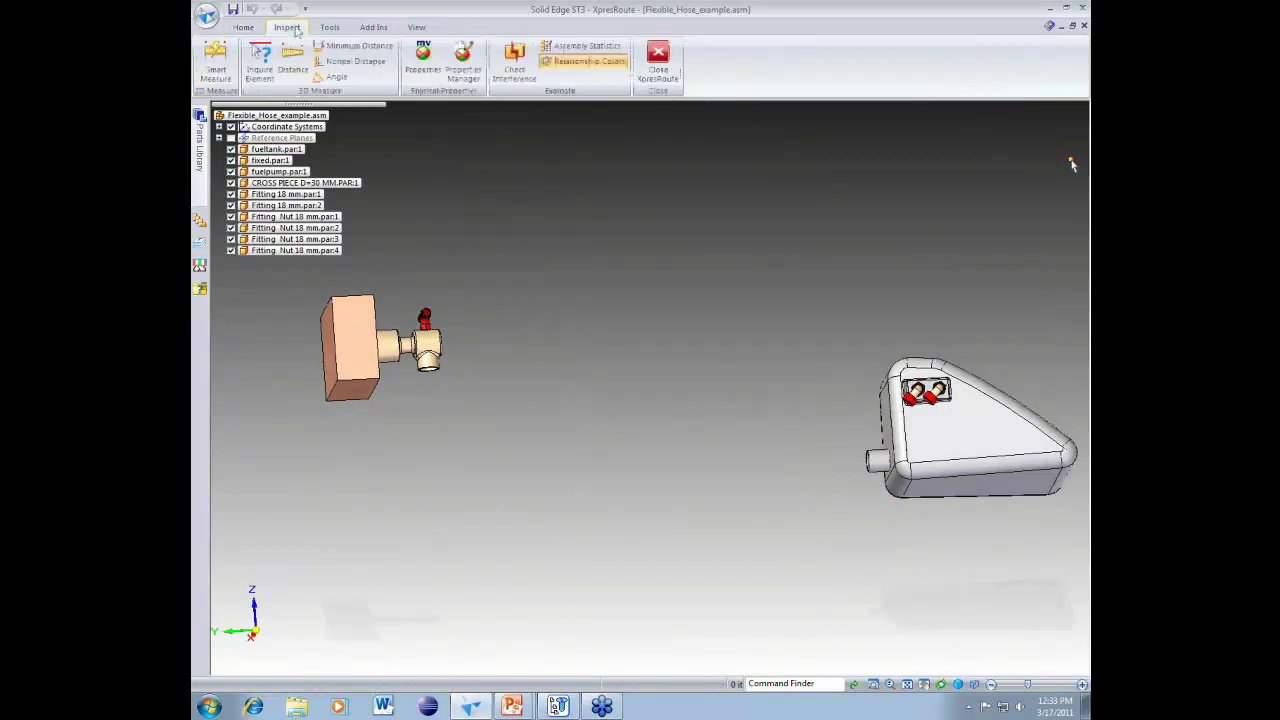
{"action": "left_click", "coordinate": [262, 64]}
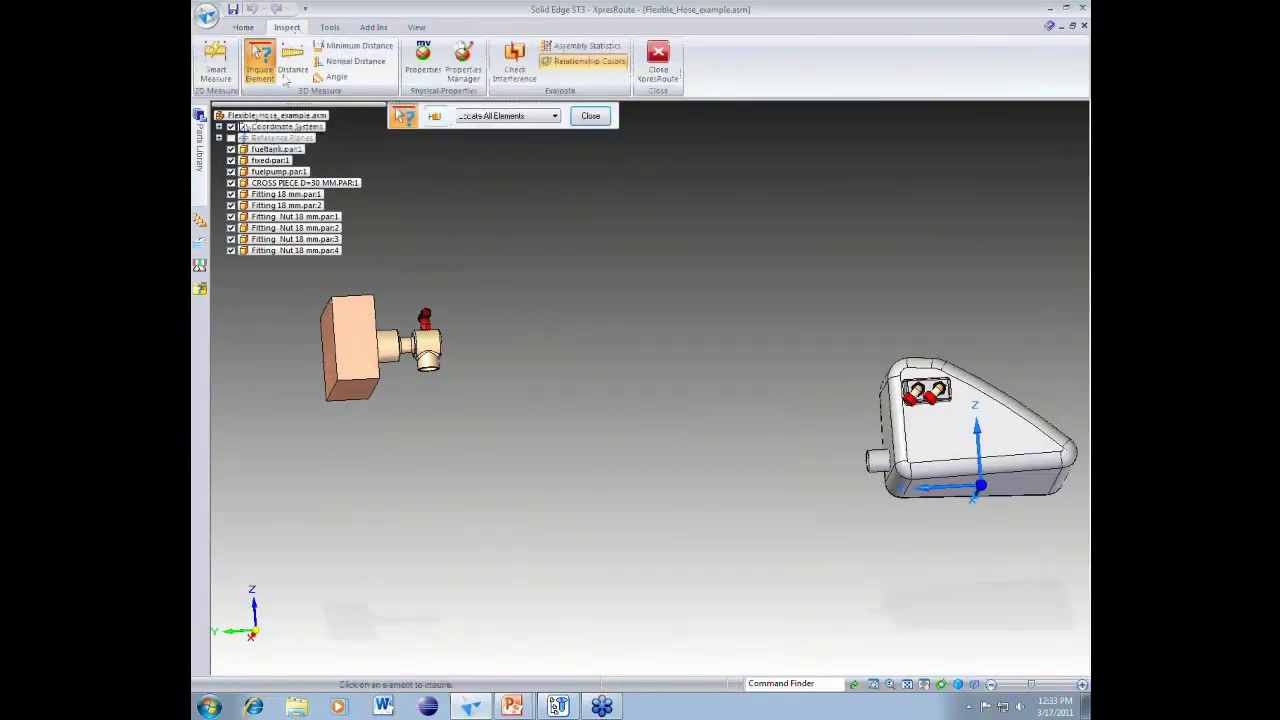
{"action": "scroll", "coordinate": [284, 287], "scroll_direction": "up", "scroll_amount": 2}
{"action": "middle_click_drag", "start_coordinate": [617, 297], "coordinate": [633, 369]}
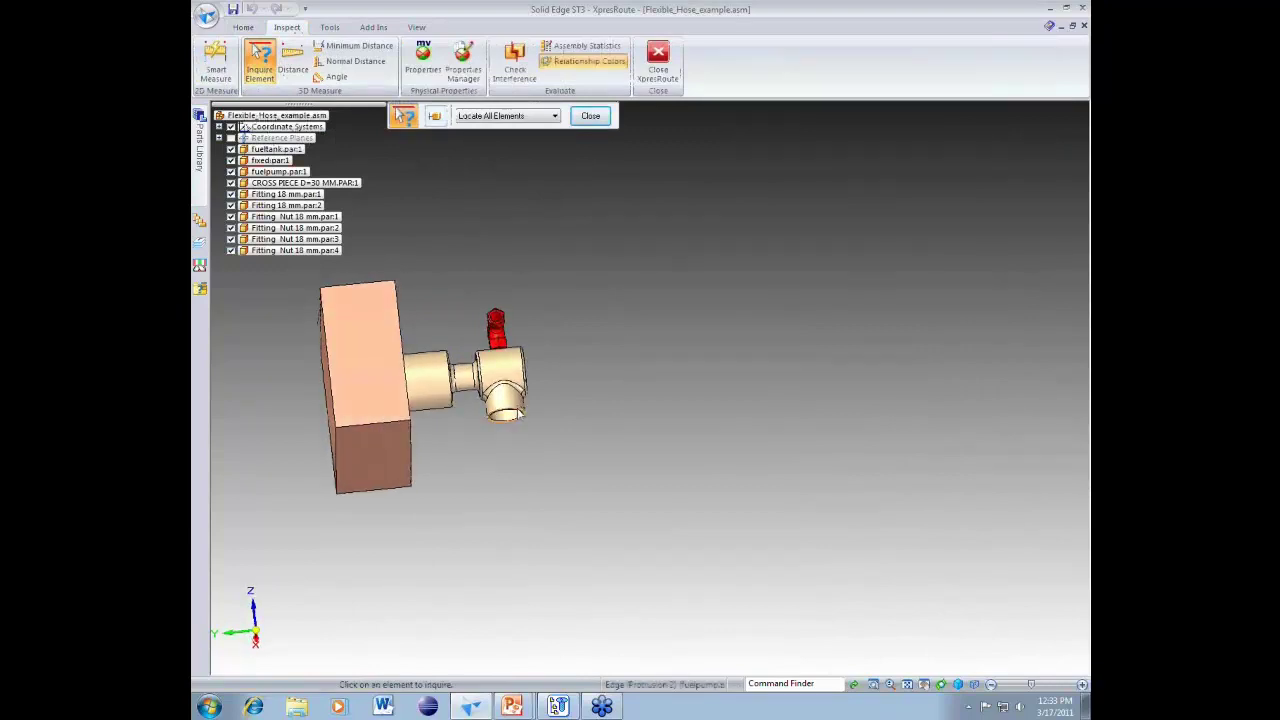
{"action": "left_click", "coordinate": [519, 413]}
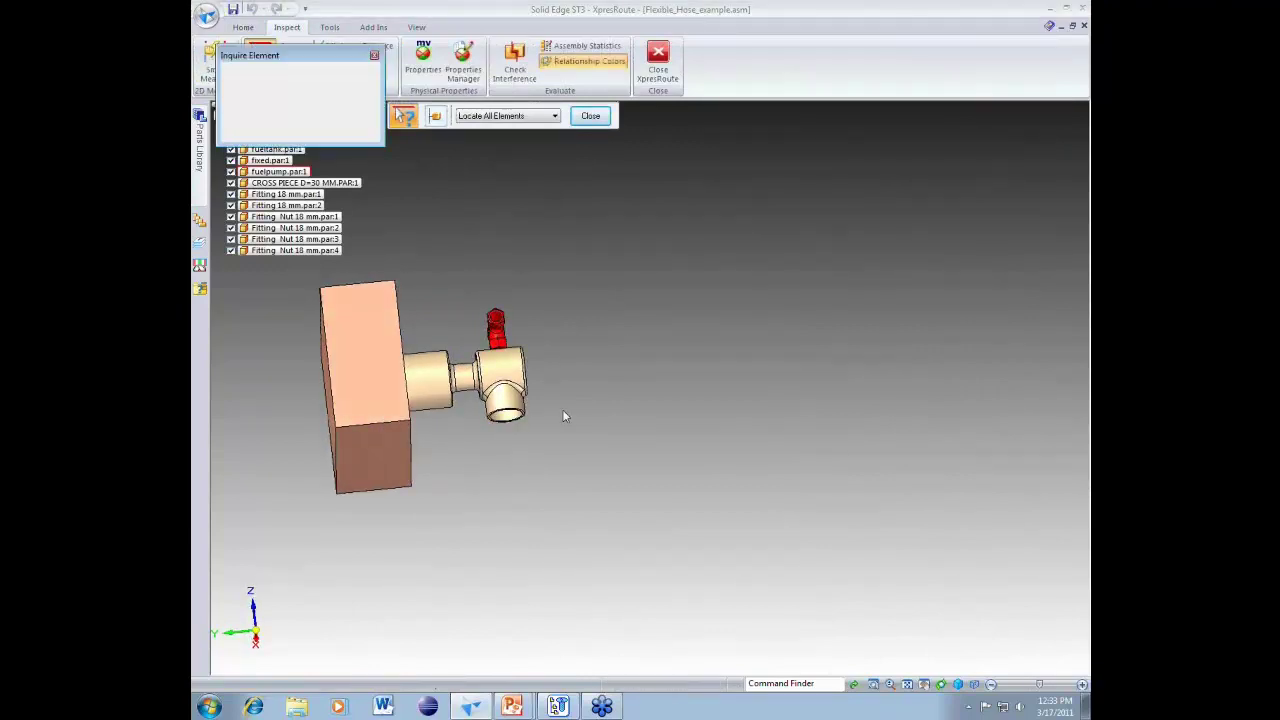
{"action": "left_click", "coordinate": [506, 419]}
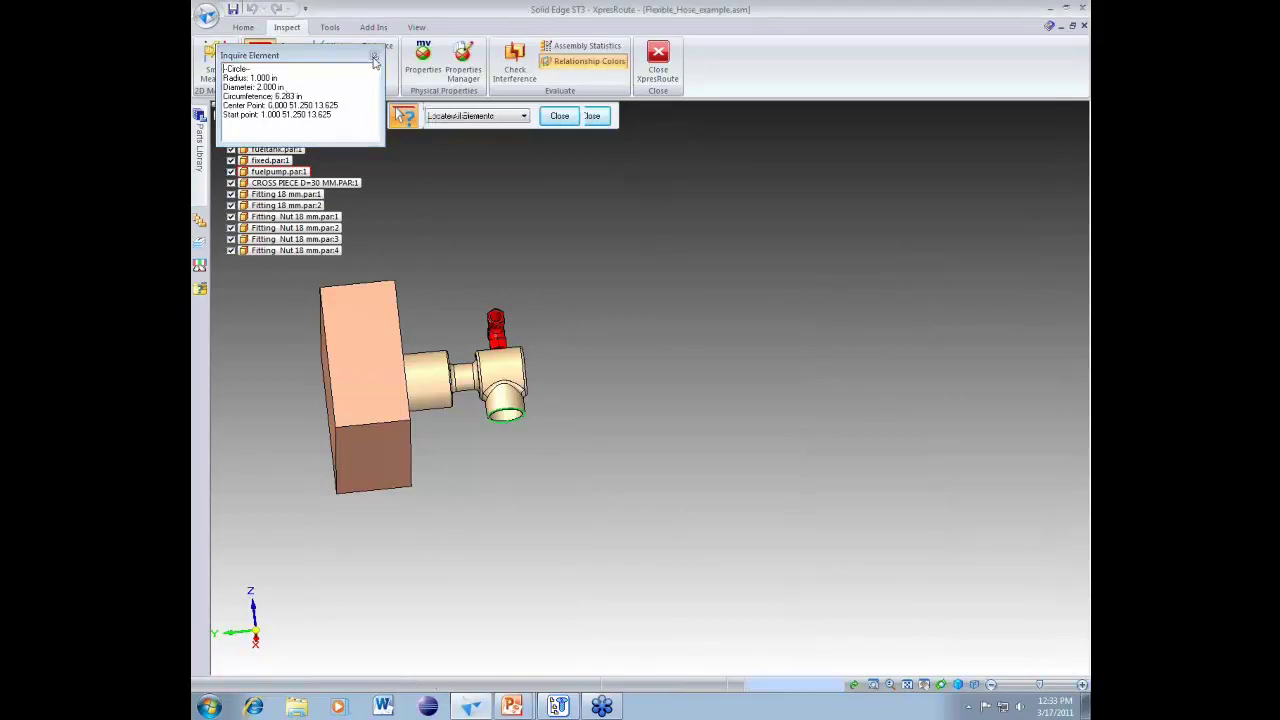
{"action": "left_click", "coordinate": [374, 55]}
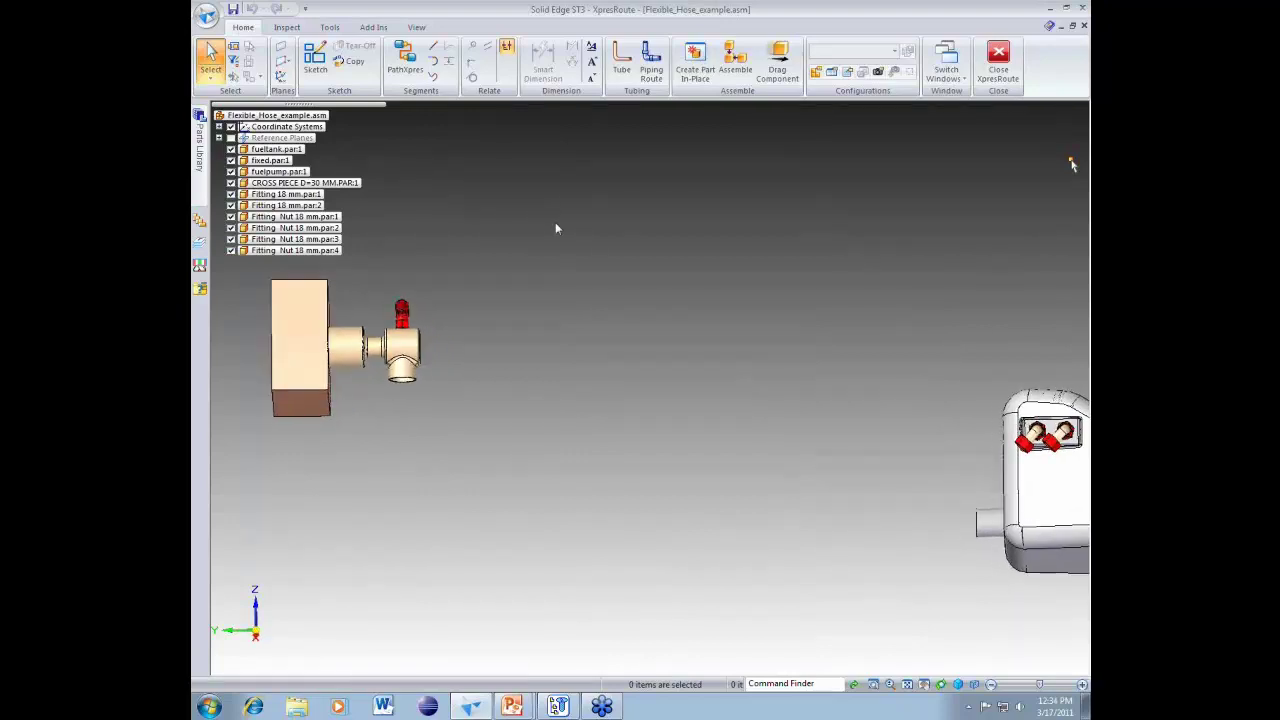
Step: Create a PathXpres tube path from the fuel pump's downward outlet circle to the circular port on the fuel tank's side
{"action": "left_click", "coordinate": [405, 60]}
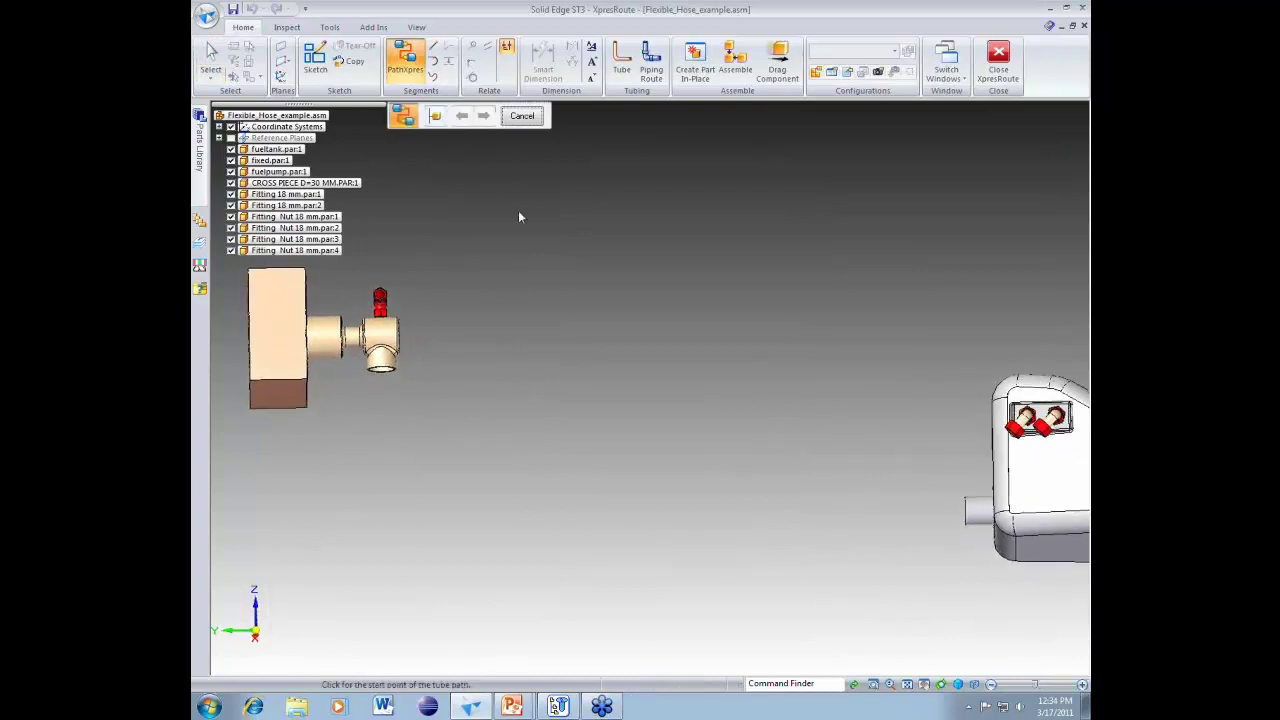
{"action": "left_click", "coordinate": [398, 370]}
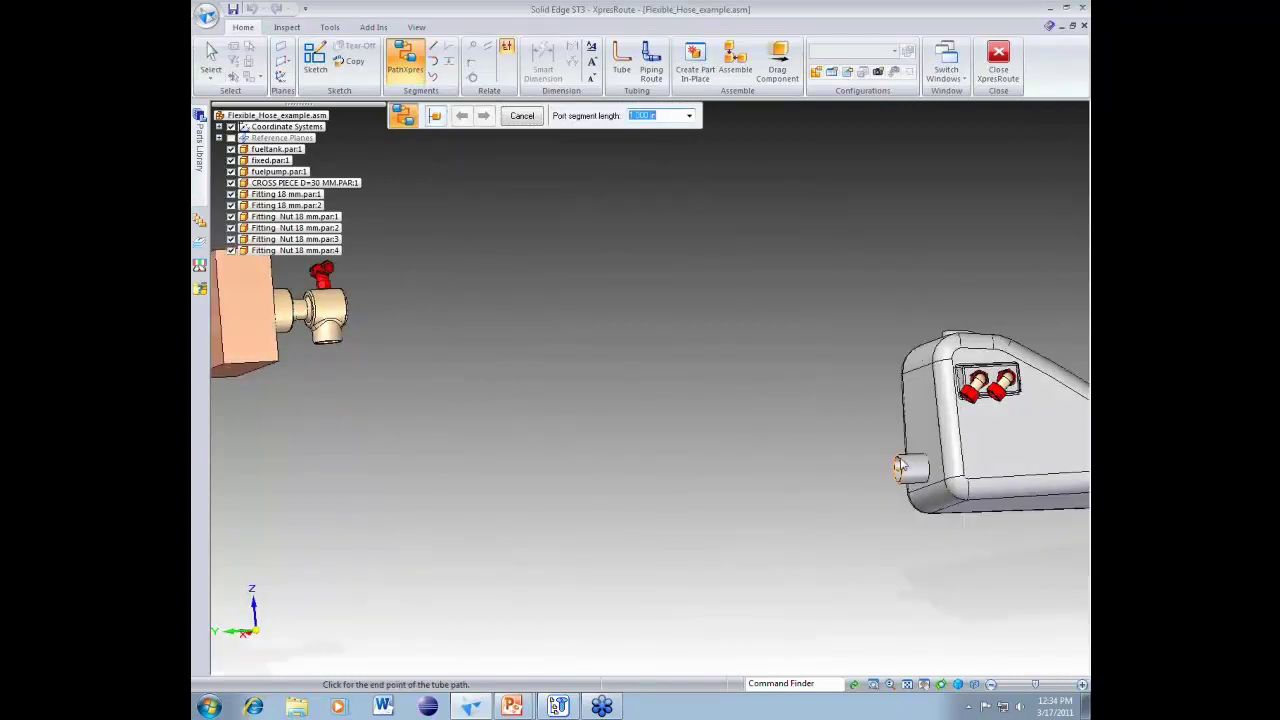
{"action": "left_click", "coordinate": [899, 467]}
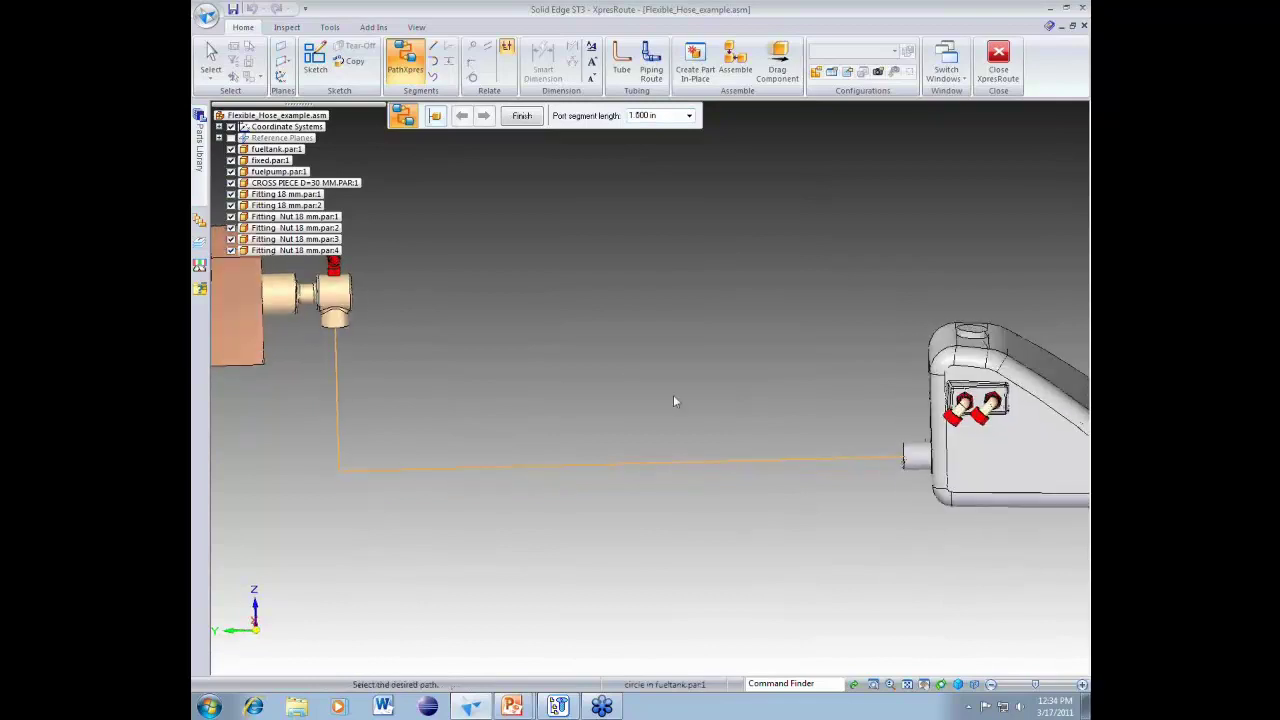
{"action": "left_click", "coordinate": [531, 117]}
{"action": "left_click", "coordinate": [531, 117]}
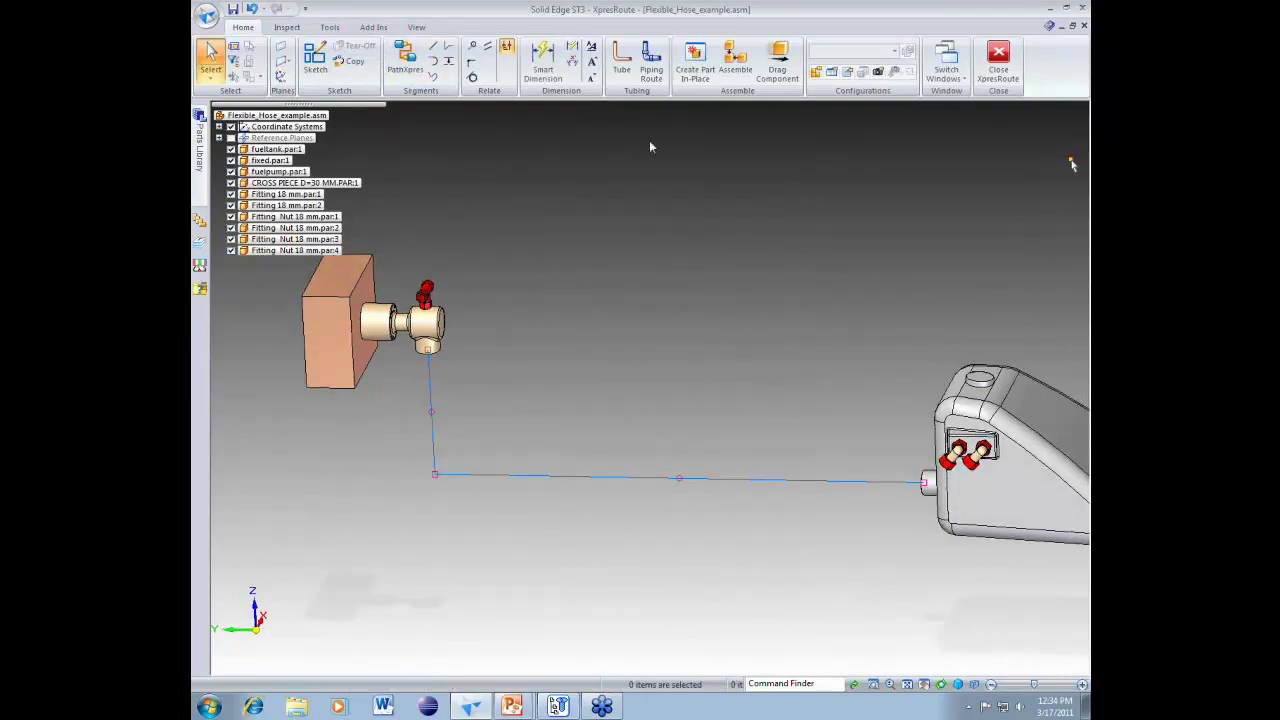
Step: Examine the default tube settings in the Tube Options and in the application's Tube Properties
{"action": "left_click", "coordinate": [622, 62]}
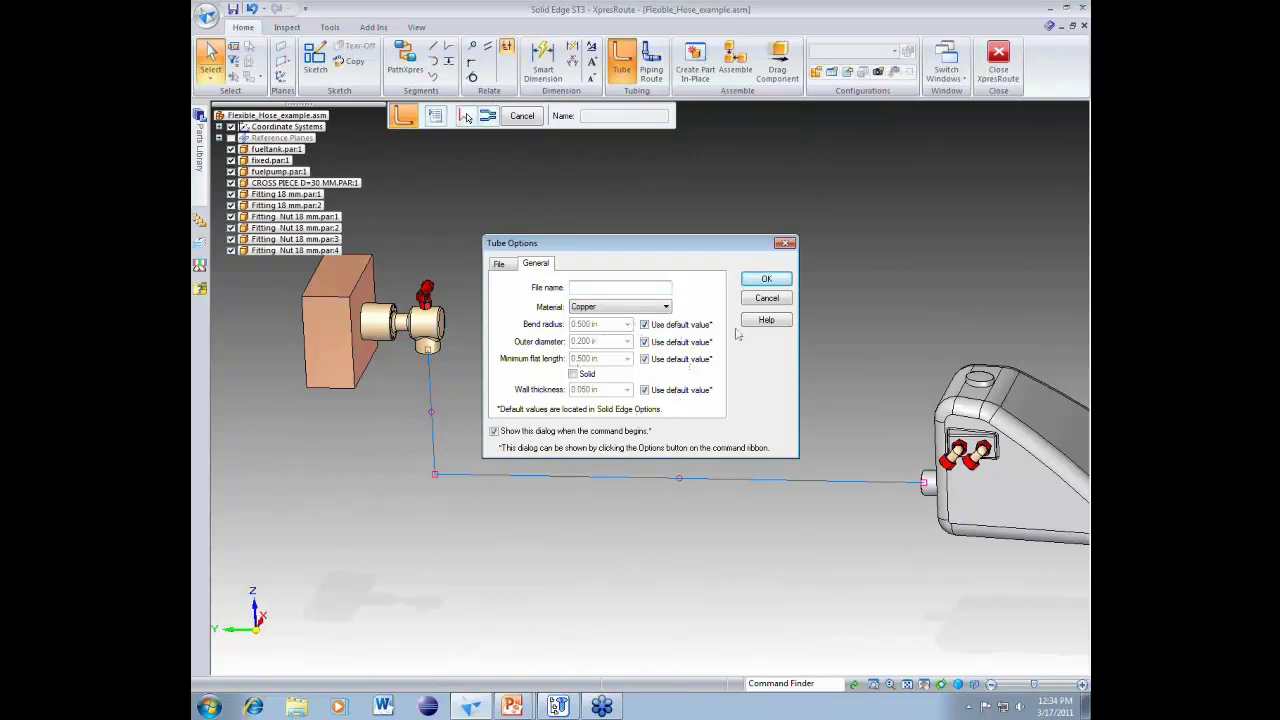
{"action": "left_click", "coordinate": [766, 279]}
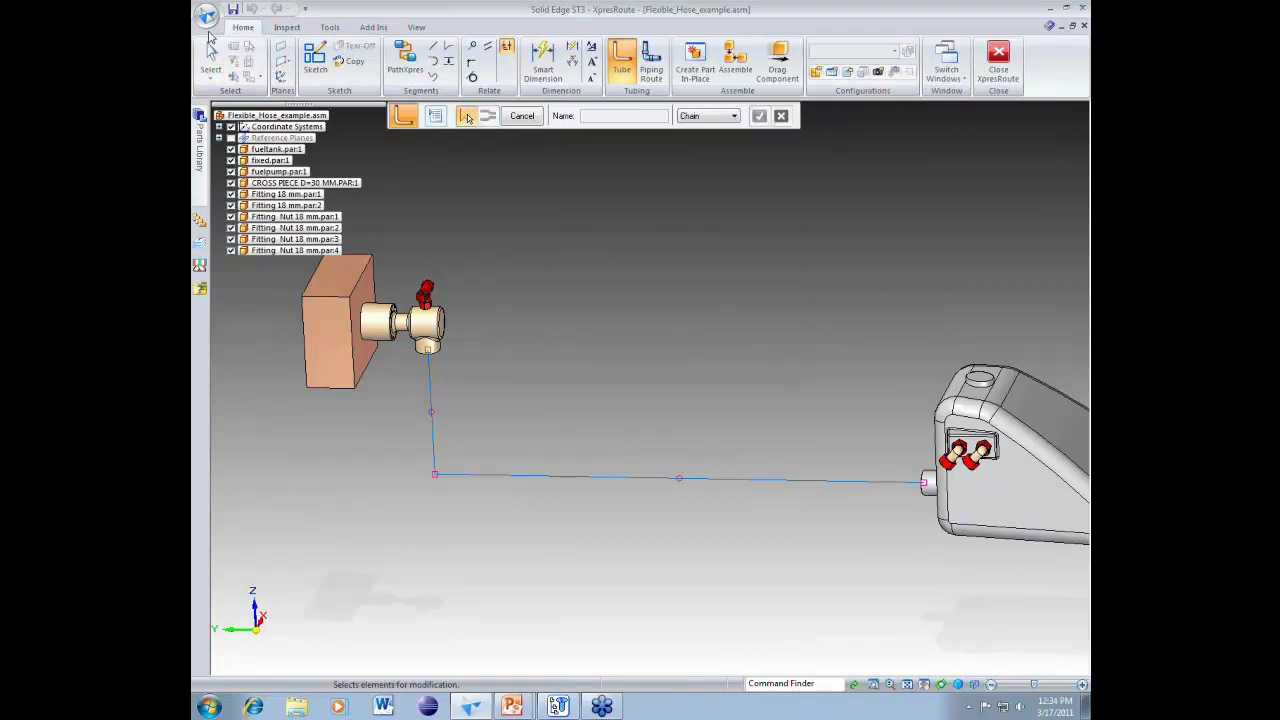
{"action": "left_click", "coordinate": [207, 17]}
{"action": "left_click", "coordinate": [494, 274]}
{"action": "left_click", "coordinate": [451, 267]}
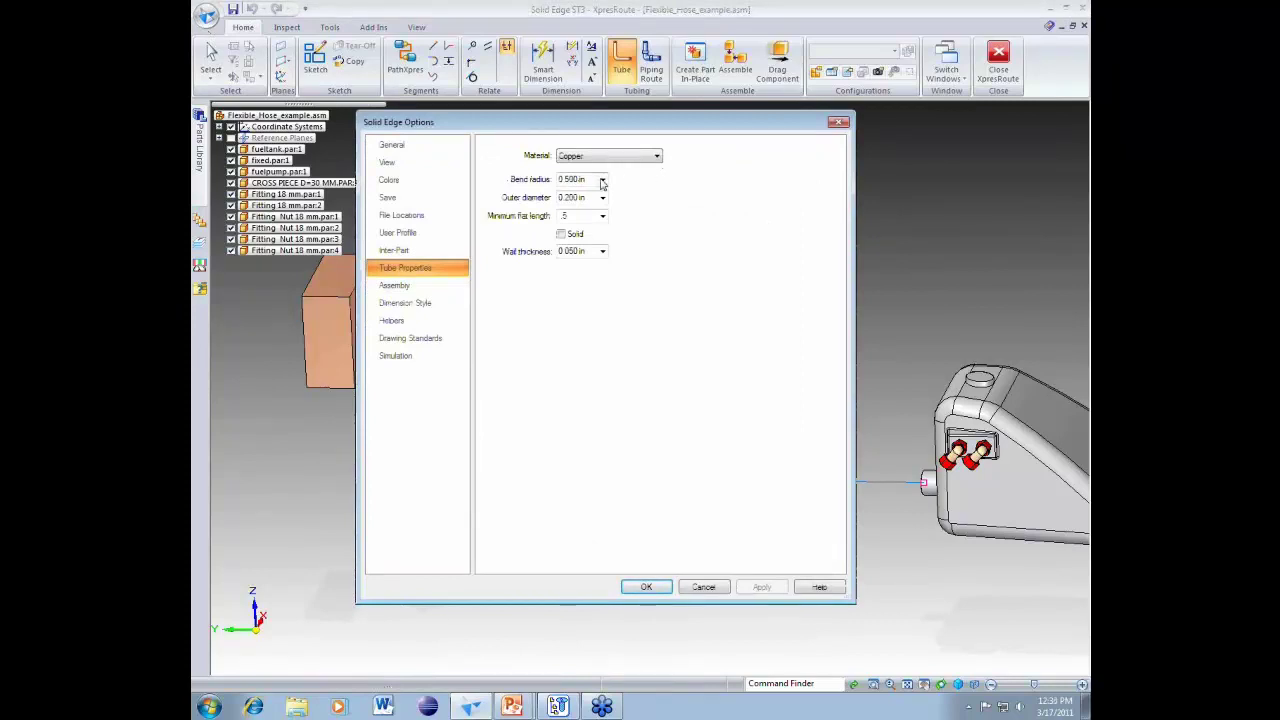
{"action": "left_click", "coordinate": [647, 587]}
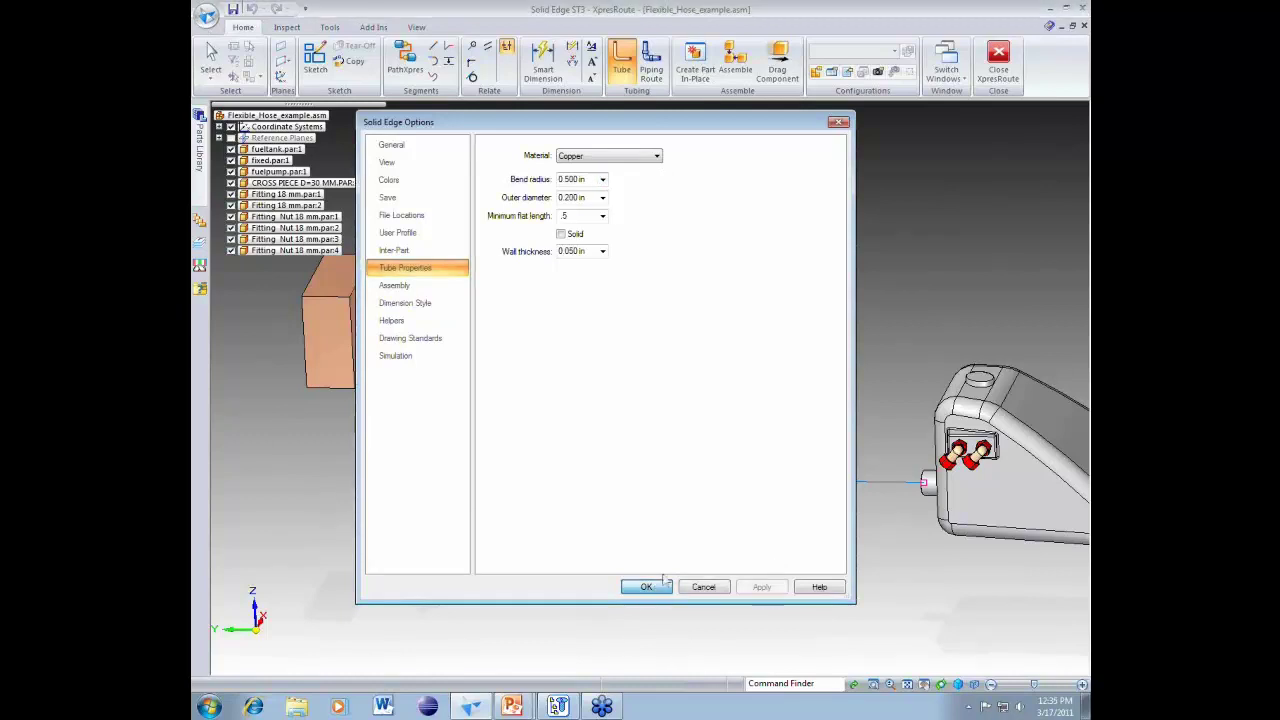
Step: Define a copper tube named Main Fuel Line with an outer diameter of 2 in
{"action": "left_click", "coordinate": [621, 62]}
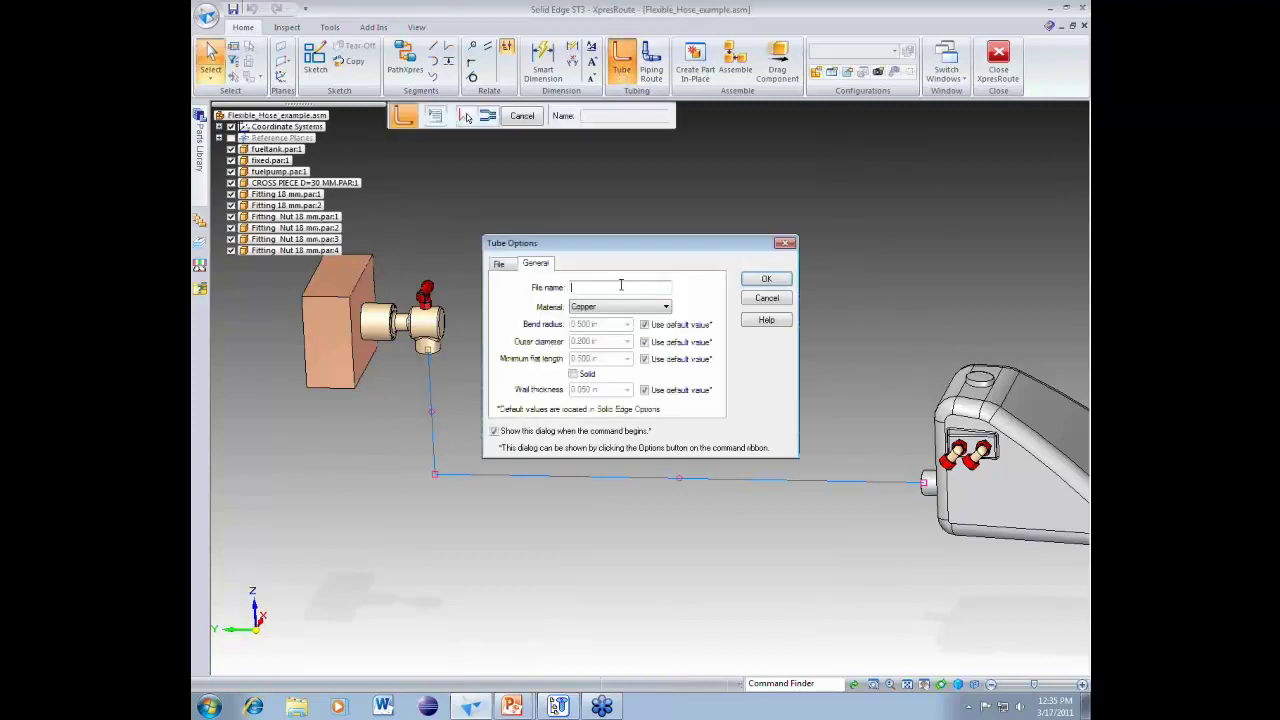
{"action": "type", "text": "Main Fuel Line"}
{"action": "left_click", "coordinate": [644, 342]}
{"action": "left_click", "coordinate": [612, 340]}
{"action": "type", "text": "2"}
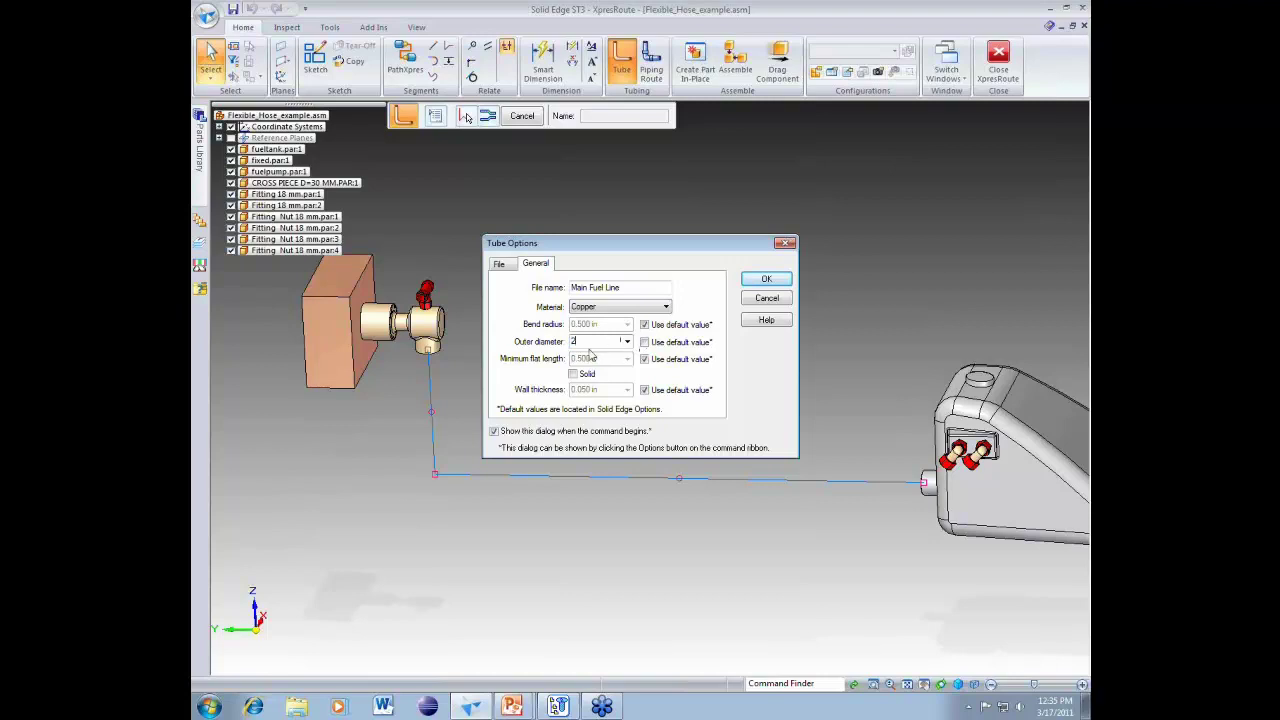
{"action": "left_click", "coordinate": [753, 280]}
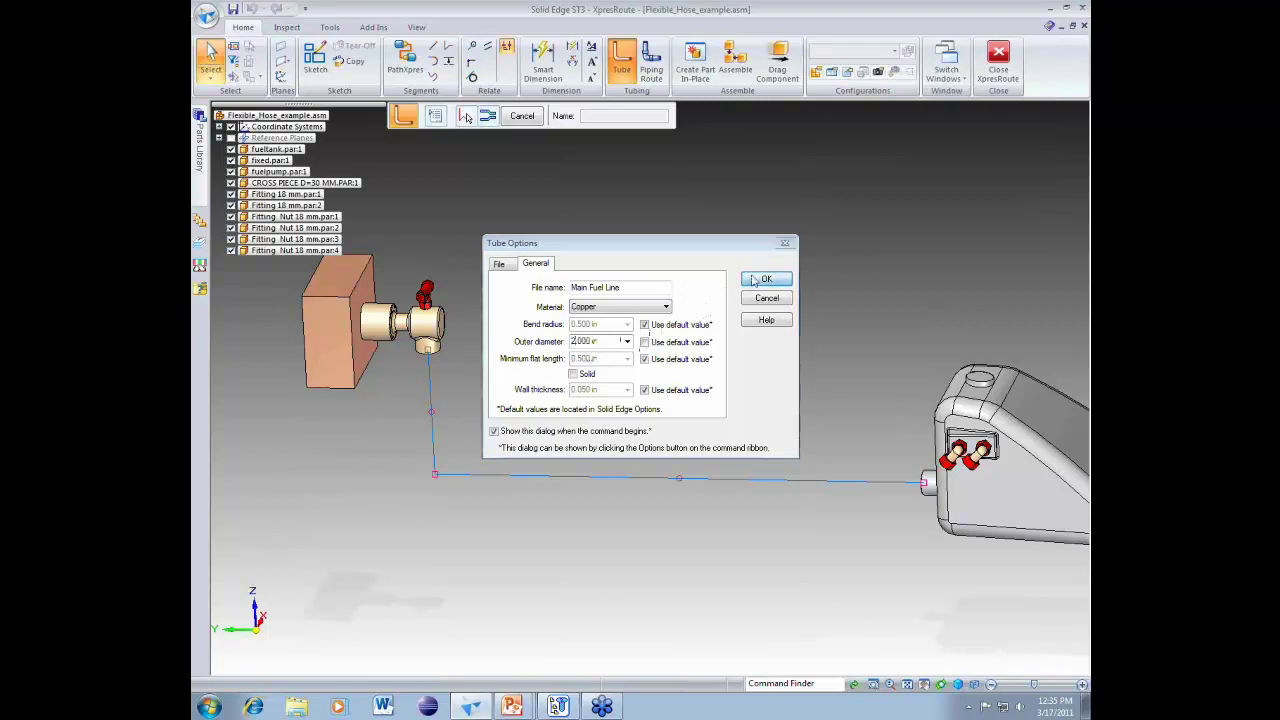
Step: Assign the chained path between pump and tank to the tube and try to generate the tube part
{"action": "left_click", "coordinate": [604, 478]}
{"action": "left_click", "coordinate": [759, 116]}
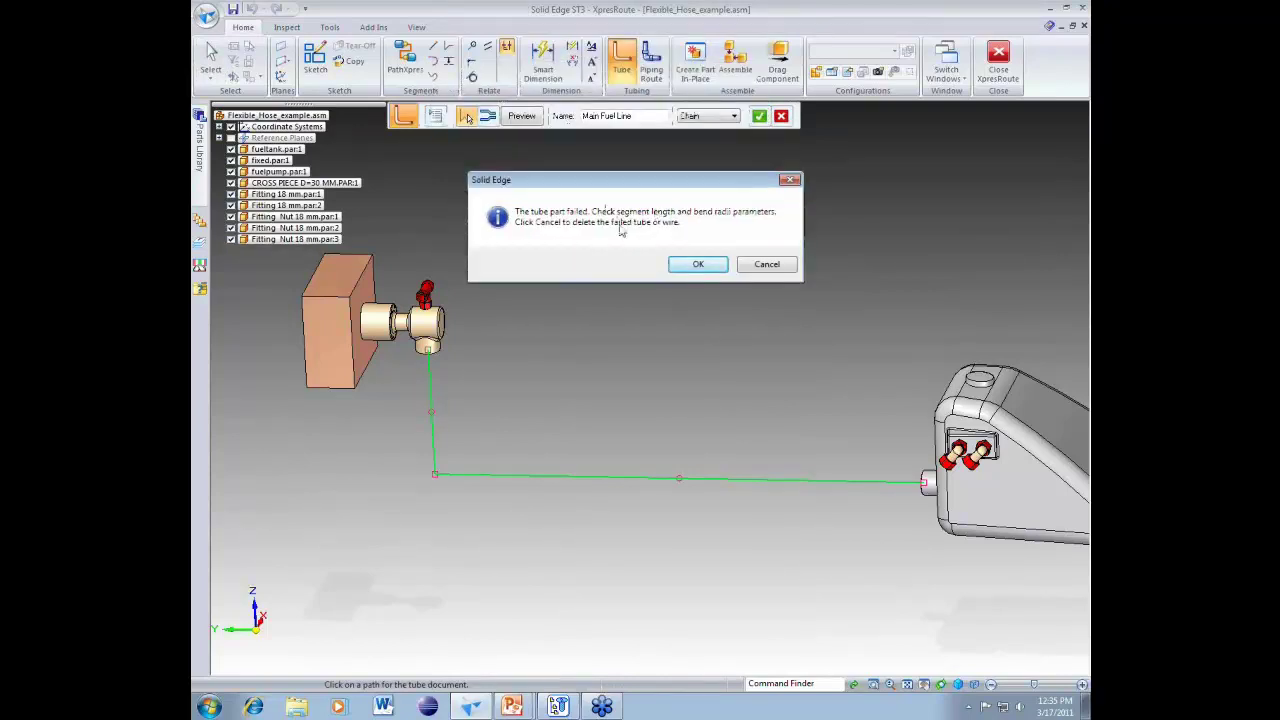
{"action": "left_click", "coordinate": [698, 264]}
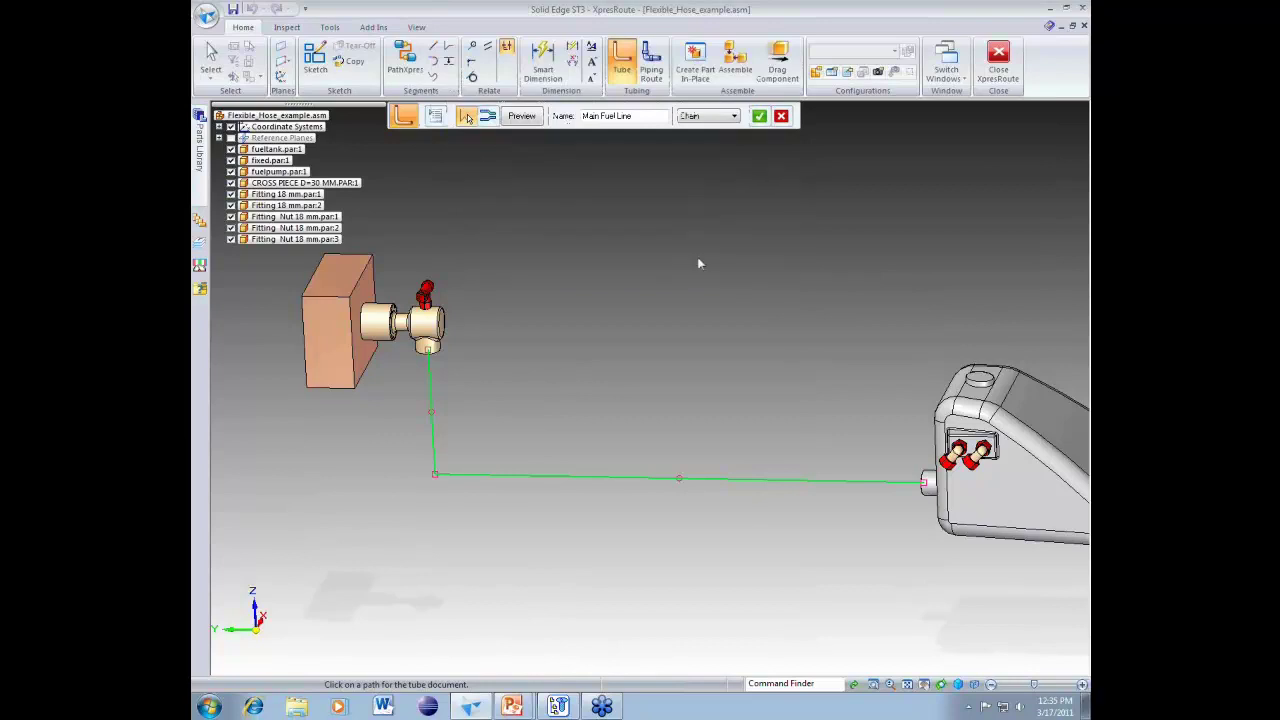
Step: Set the tube's bend radius to 2 in and finish the Main Fuel Line
{"action": "left_click", "coordinate": [437, 117]}
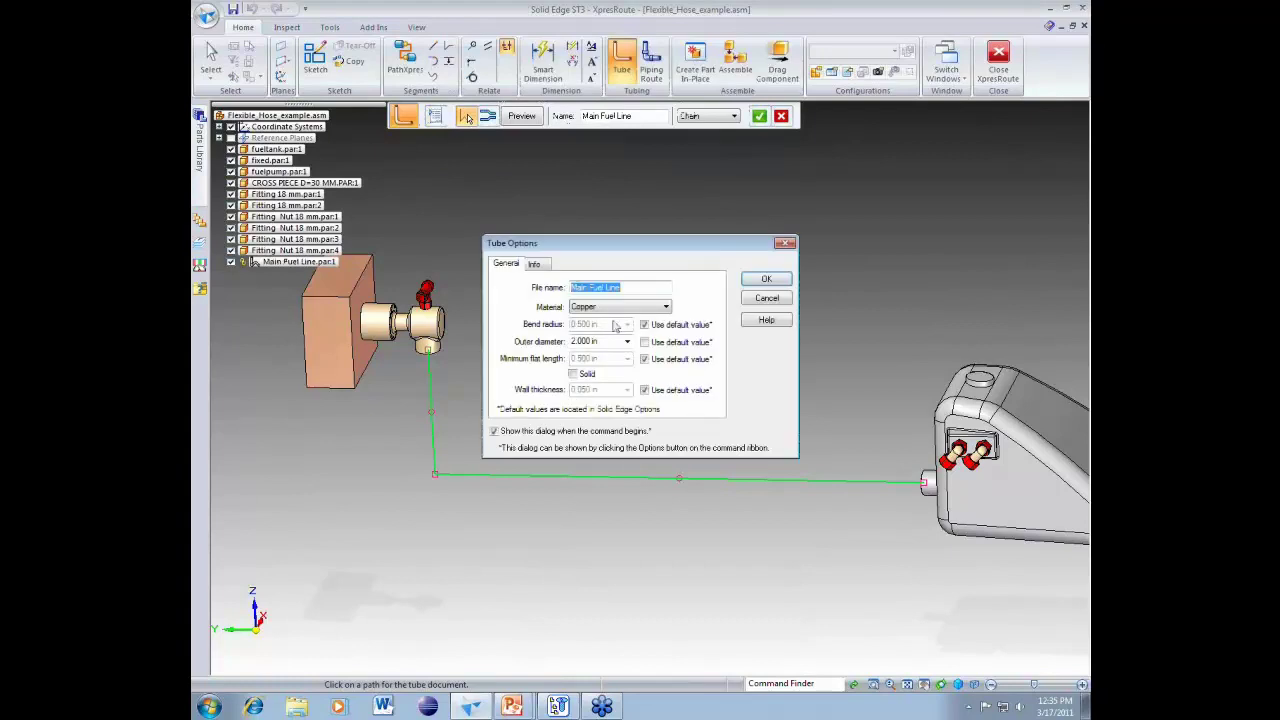
{"action": "left_click", "coordinate": [644, 325]}
{"action": "left_click", "coordinate": [607, 324]}
{"action": "type", "text": "2"}
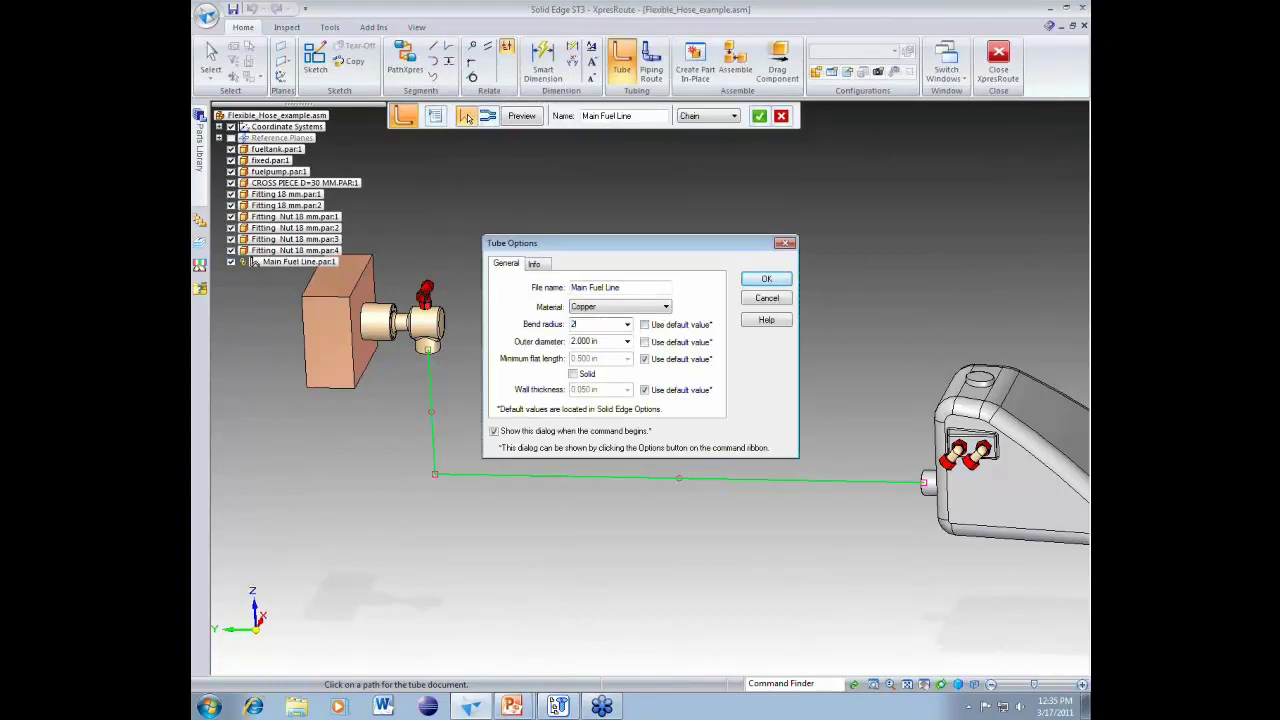
{"action": "left_click", "coordinate": [752, 283]}
{"action": "left_click", "coordinate": [759, 116]}
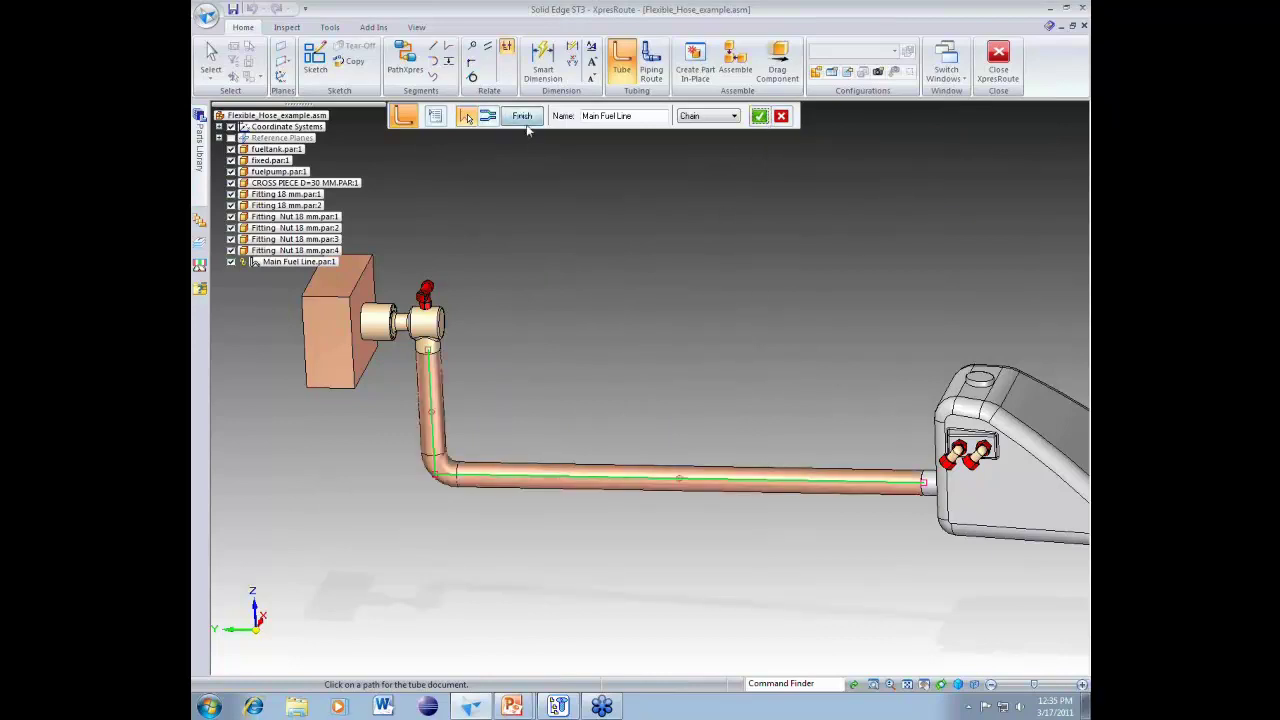
{"action": "left_click", "coordinate": [522, 116]}
{"action": "key", "text": "Return"}
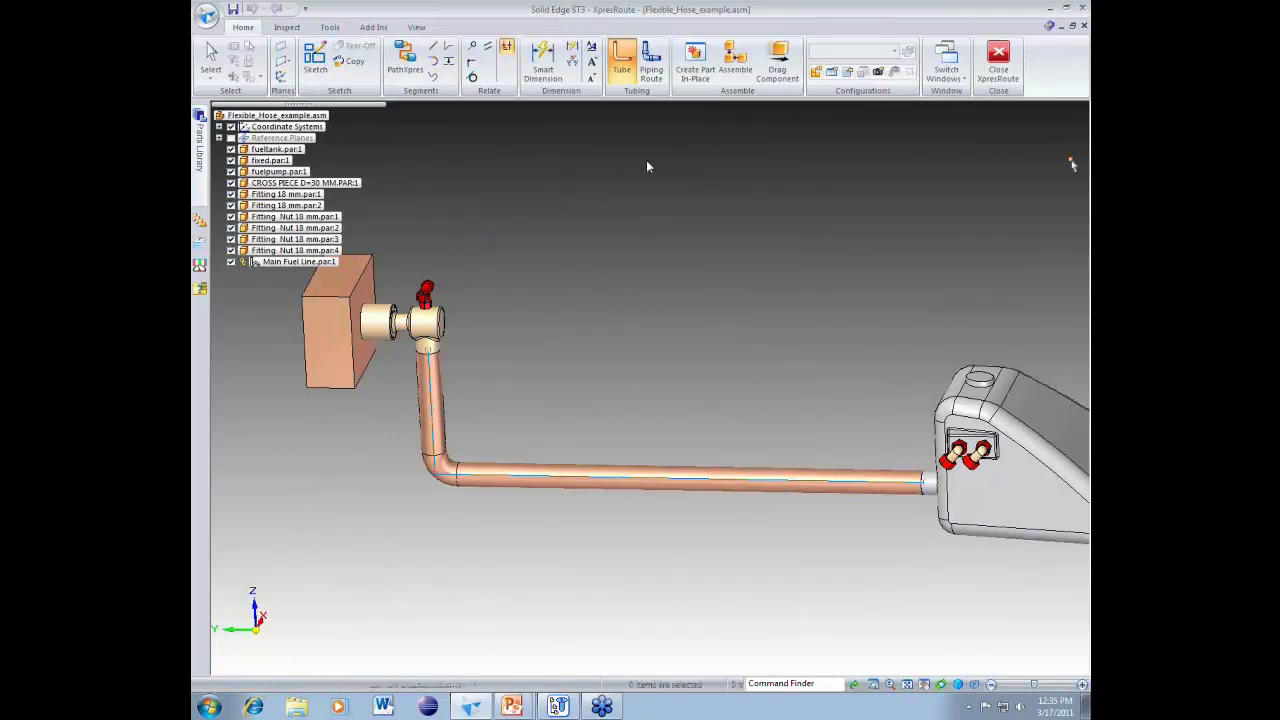
Step: Draw a 4 in line segment along the X axis from the end of the red cross piece on the fuel pump
{"action": "middle_click_drag", "start_coordinate": [646, 160], "coordinate": [648, 318]}
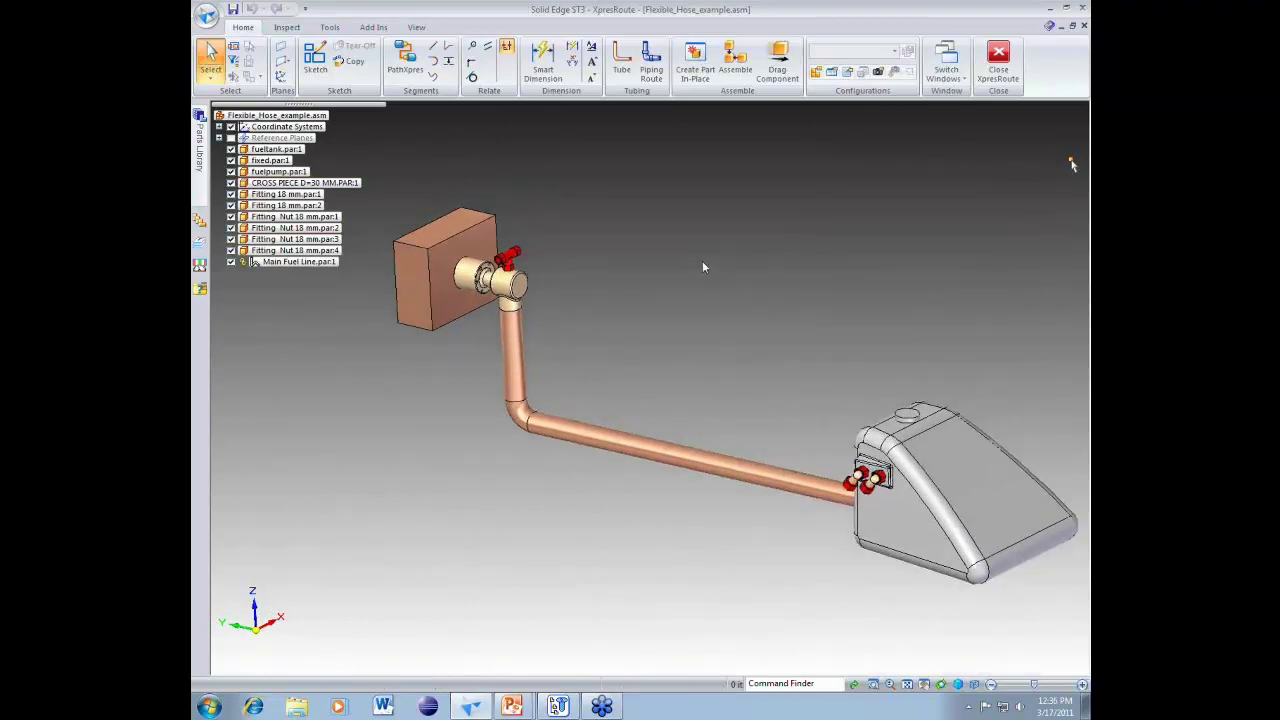
{"action": "left_click", "coordinate": [433, 48]}
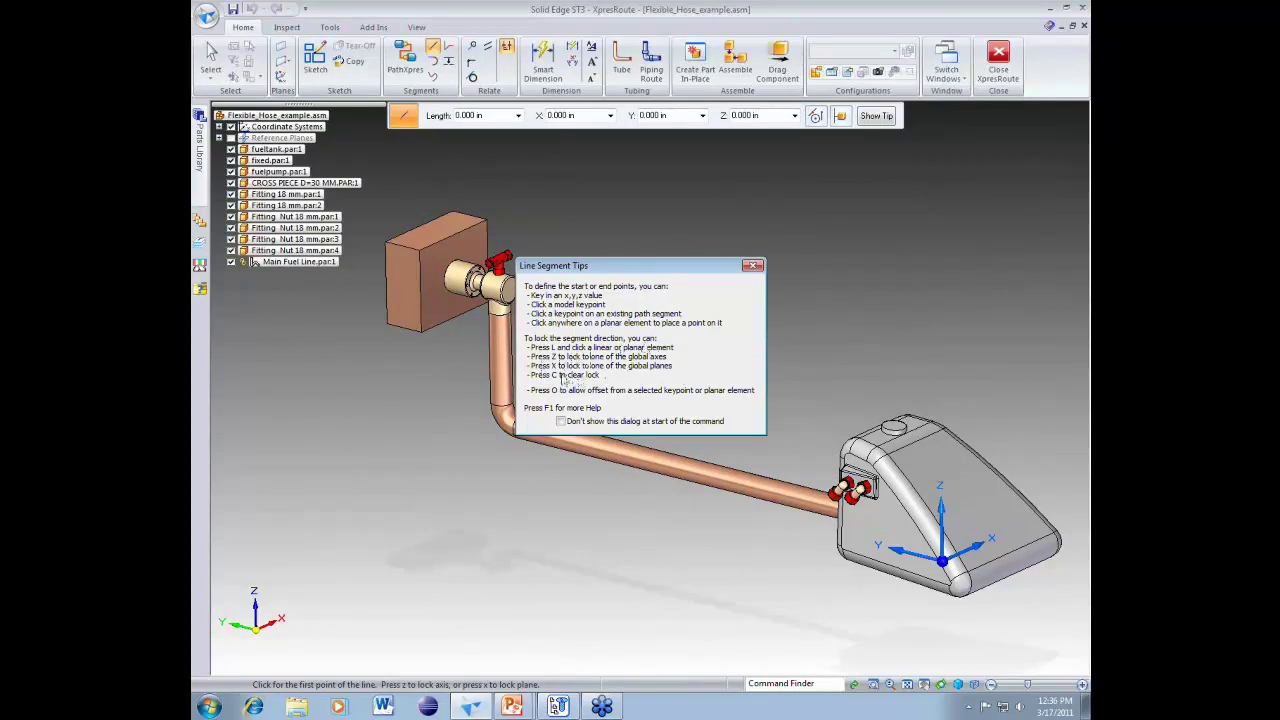
{"action": "left_click", "coordinate": [755, 266]}
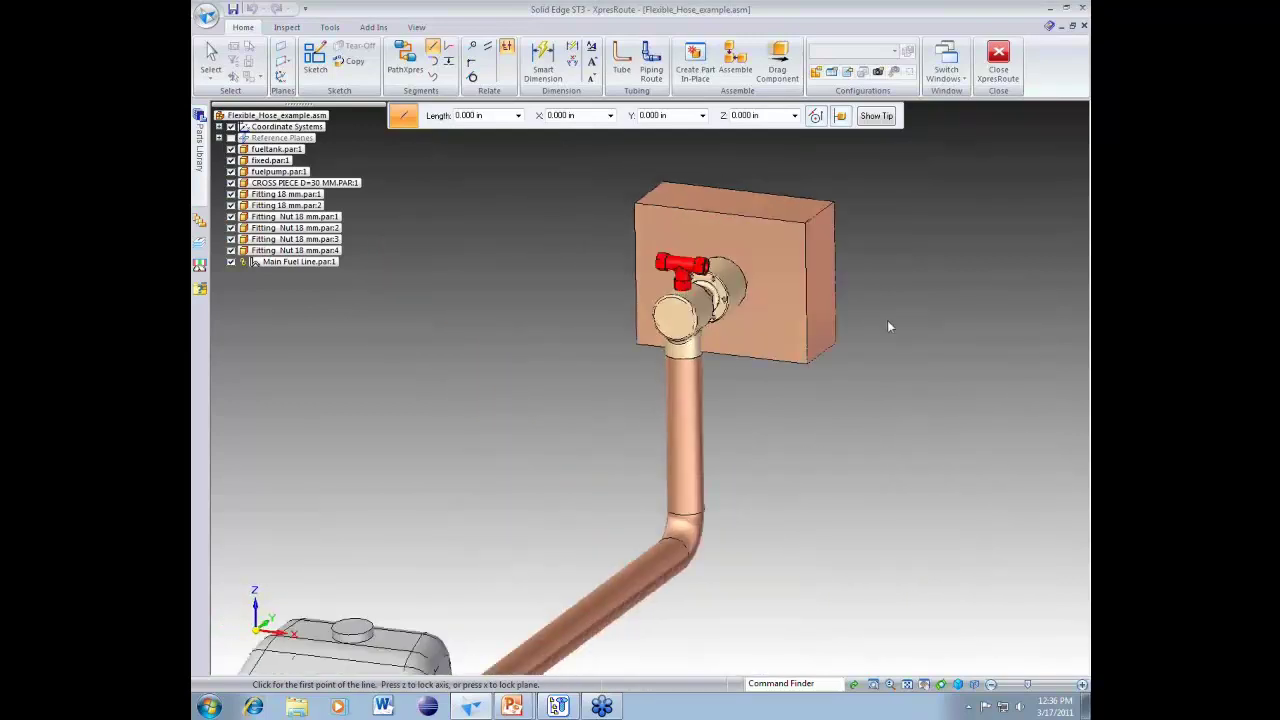
{"action": "left_click", "coordinate": [720, 275]}
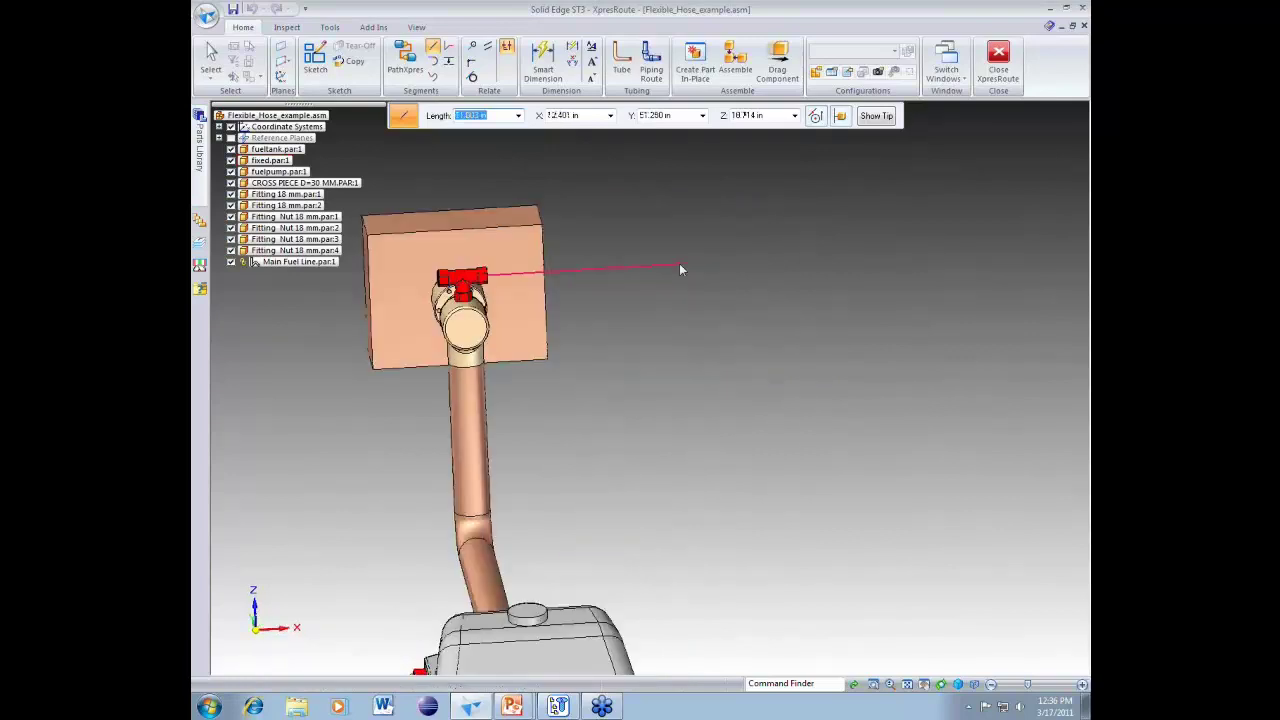
{"action": "type", "text": "4"}
{"action": "key", "text": "Return"}
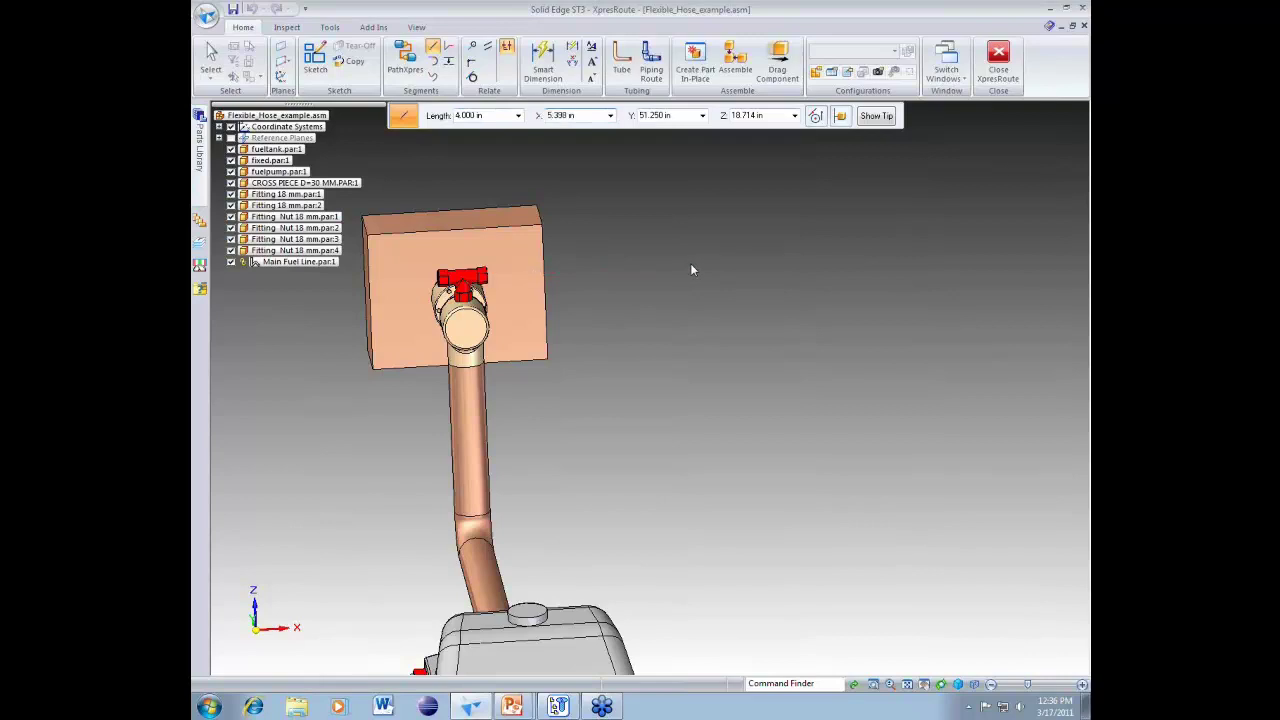
{"action": "left_click", "coordinate": [691, 268]}
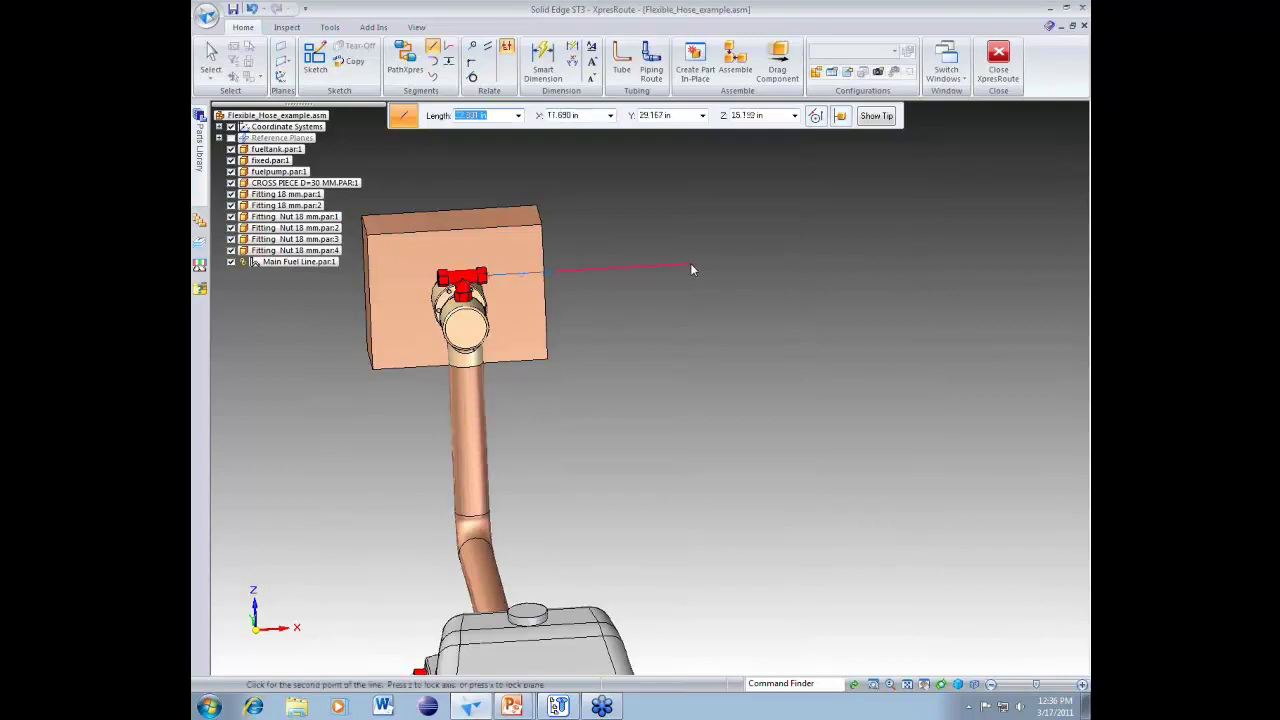
Step: Add a 35 in line segment sloping down toward the fuel tank in the YZ plane from the short segment's free end
{"action": "key", "text": "ctrl+i"}
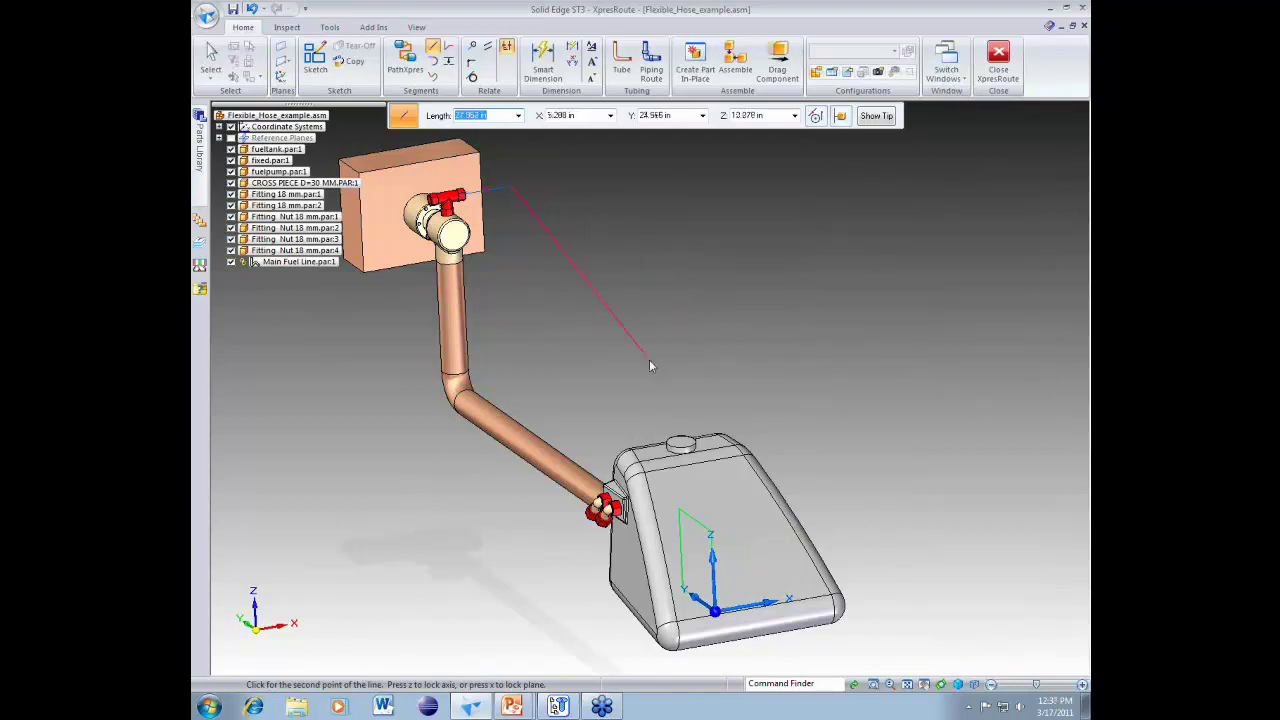
{"action": "type", "text": "35"}
{"action": "key", "text": "Tab"}
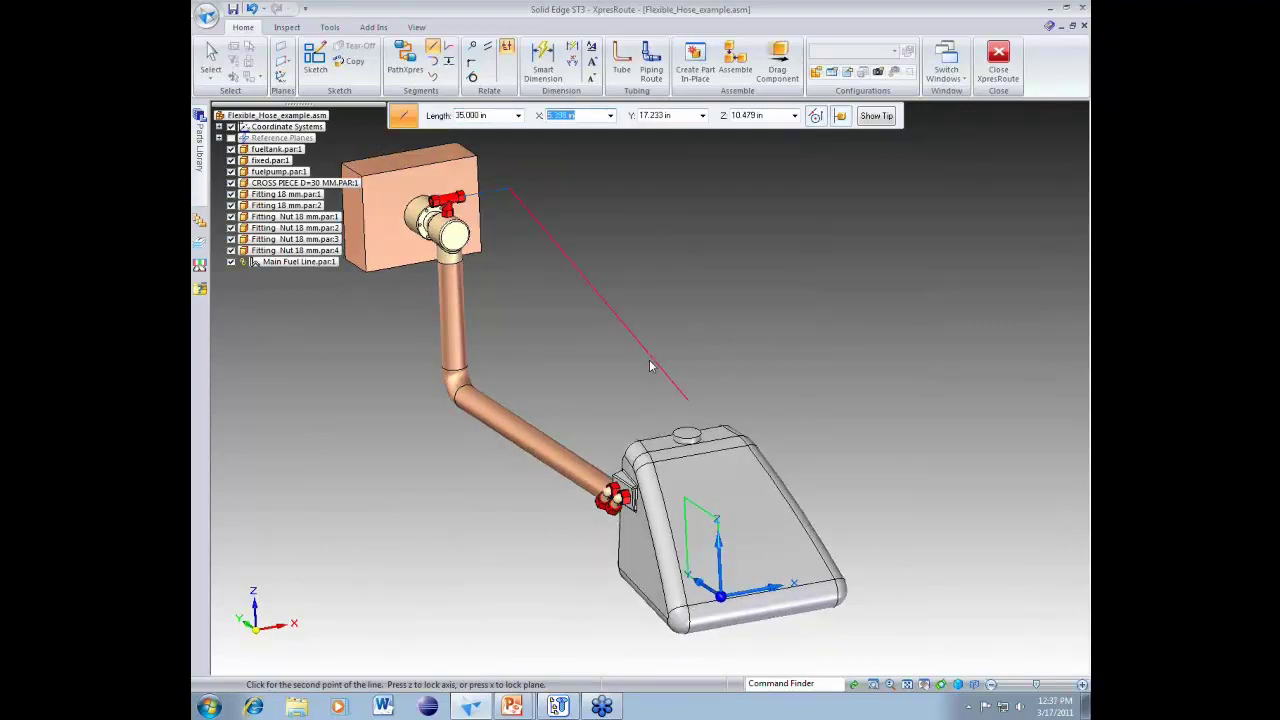
{"action": "middle_click_drag", "start_coordinate": [650, 365], "coordinate": [658, 347]}
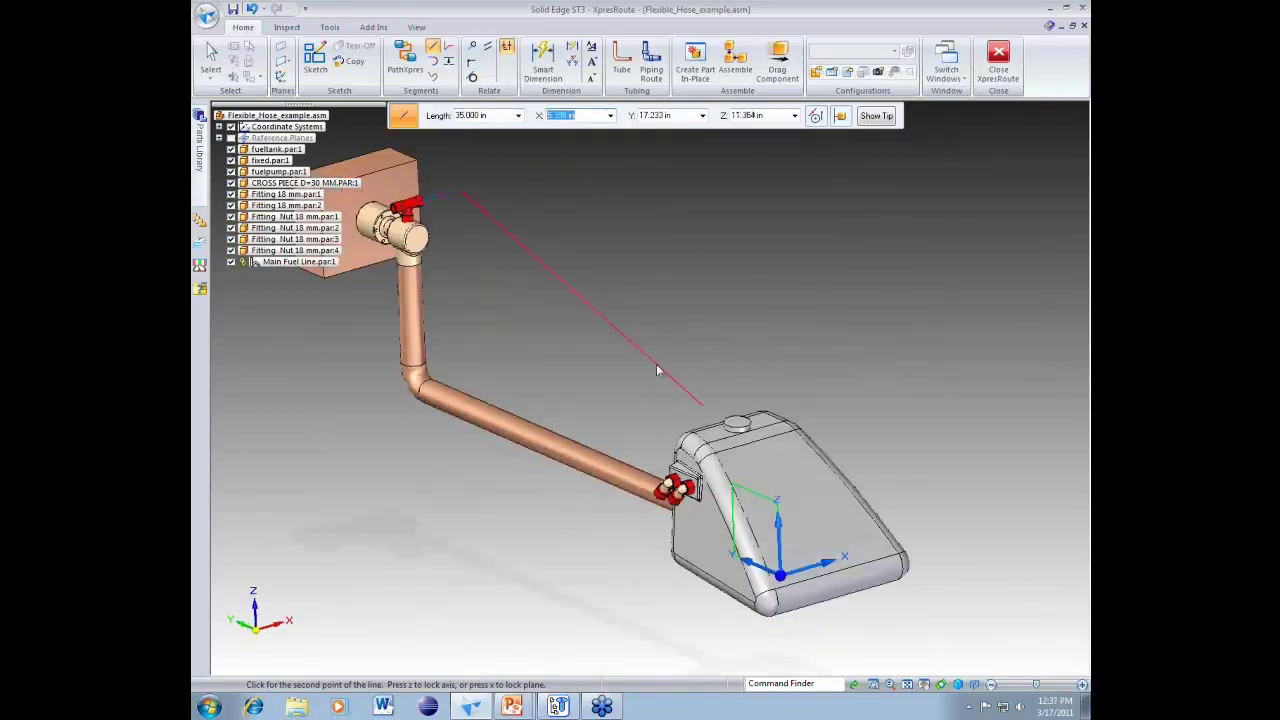
{"action": "left_click", "coordinate": [658, 370]}
{"action": "middle_click_drag", "start_coordinate": [656, 356], "coordinate": [719, 334]}
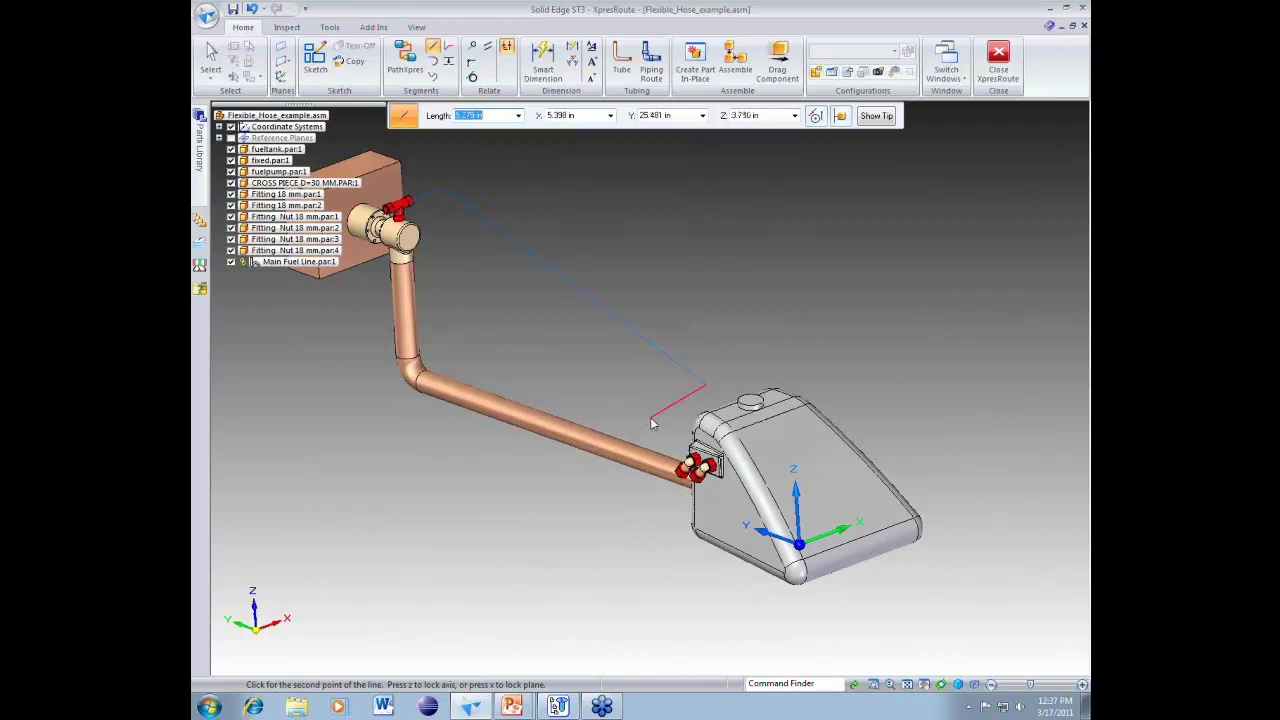
Step: Add a line segment along the X axis toward the fittings side from the end of the sloping 35 in segment
{"action": "middle_click_drag", "start_coordinate": [650, 418], "coordinate": [660, 388]}
{"action": "scroll", "coordinate": [660, 388], "scroll_direction": "up", "scroll_amount": 4}
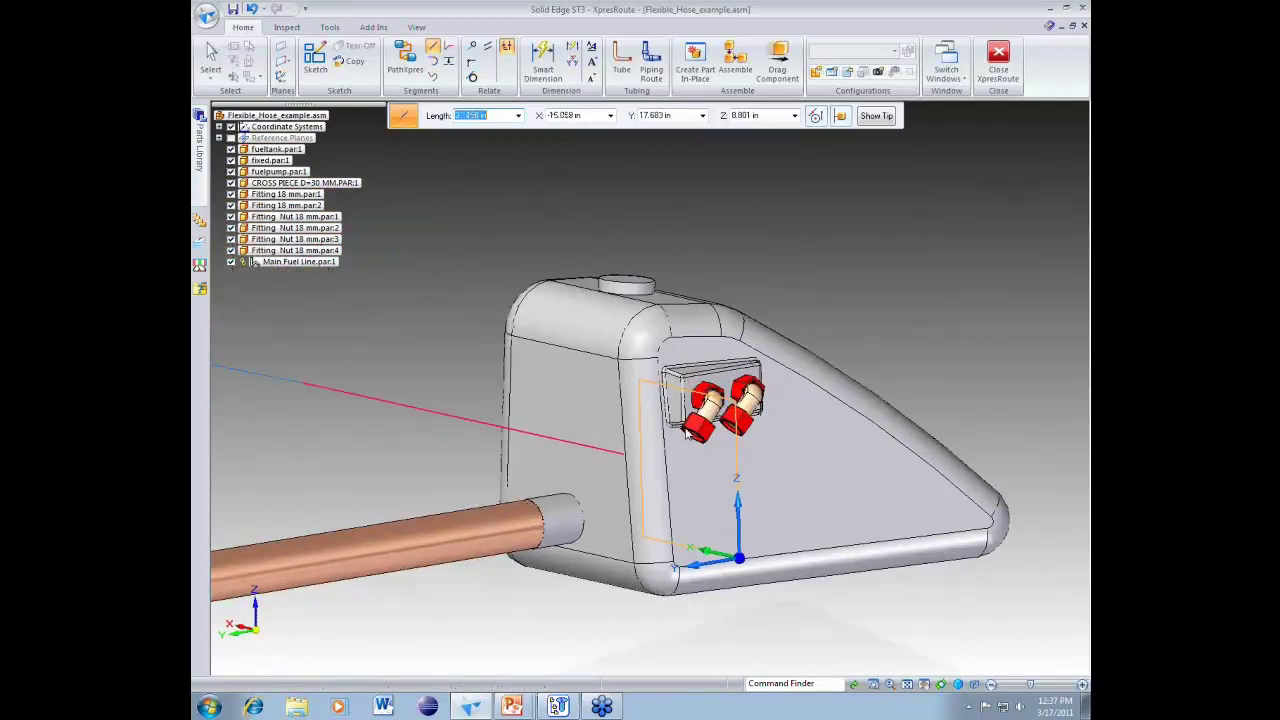
{"action": "middle_click_drag", "start_coordinate": [686, 432], "coordinate": [545, 500]}
{"action": "left_click", "coordinate": [476, 401]}
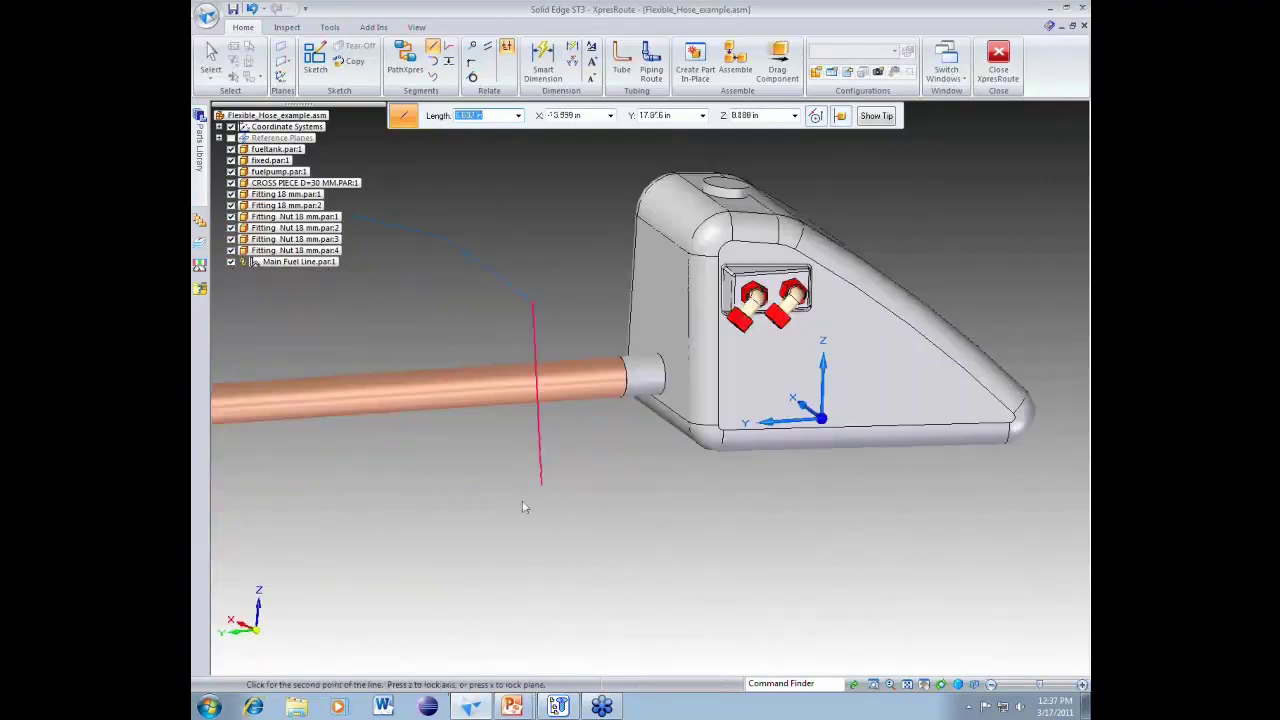
Step: Add a 4 in segment straight down along the Z axis from the path's free end and end the line chain
{"action": "type", "text": "4"}
{"action": "key", "text": "Tab"}
{"action": "left_click", "coordinate": [503, 567]}
{"action": "right_click", "coordinate": [600, 536]}
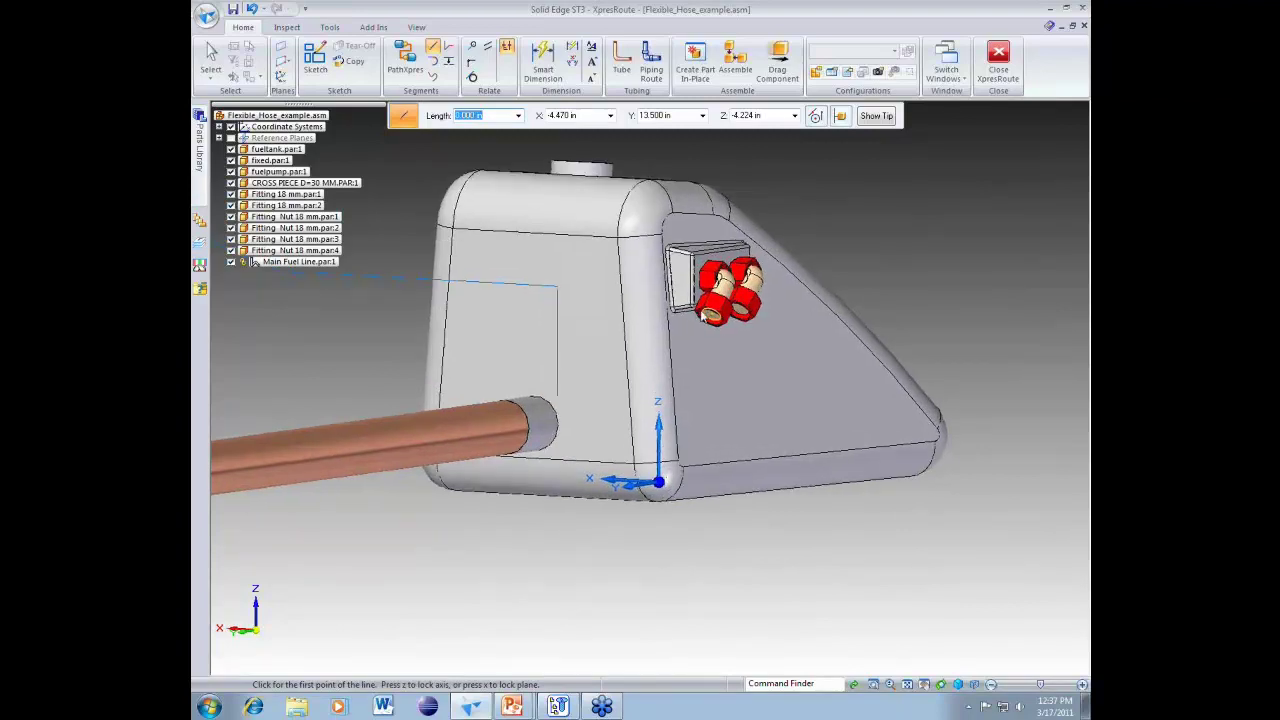
Step: Draw a segment out from the fuel tank's nearer fitting nut, followed by one along the Y axis reaching below the vertical segment's end
{"action": "left_click", "coordinate": [705, 318]}
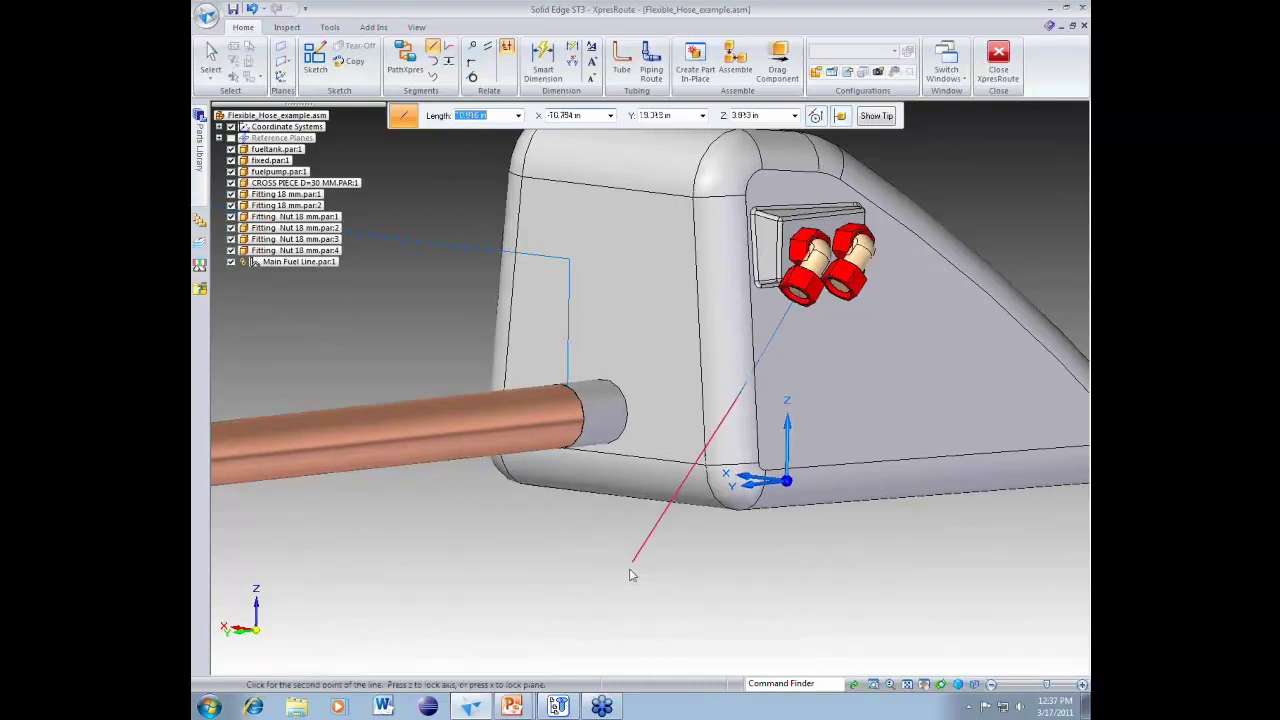
{"action": "key", "text": "z"}
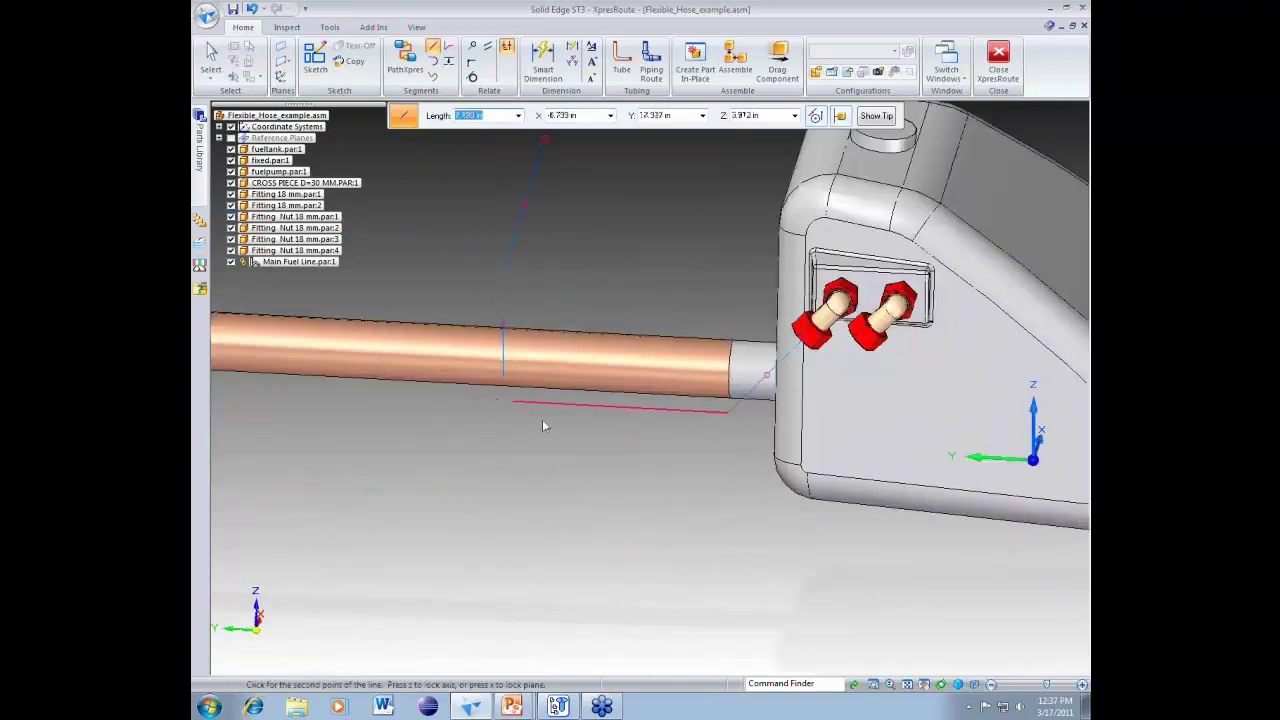
{"action": "left_click", "coordinate": [503, 376]}
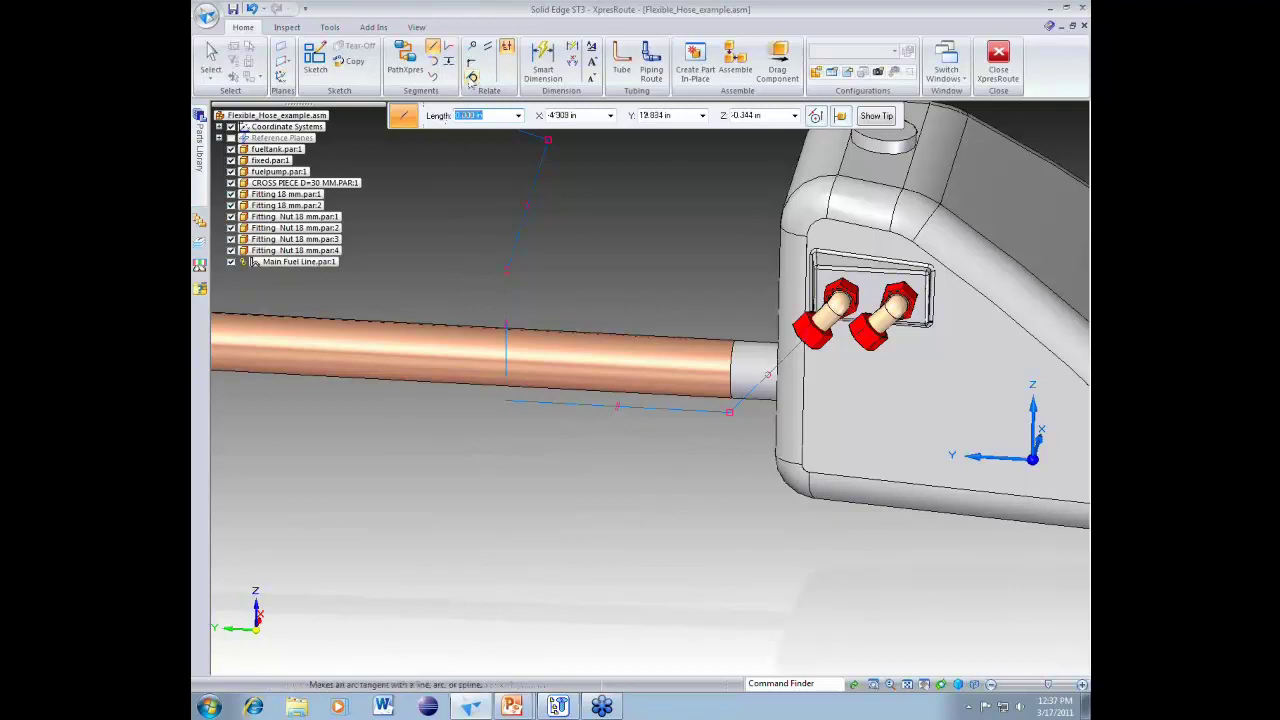
Step: Connect the free end of the vertical segment to the free end of the path coming from the tank fitting
{"action": "left_click", "coordinate": [472, 64]}
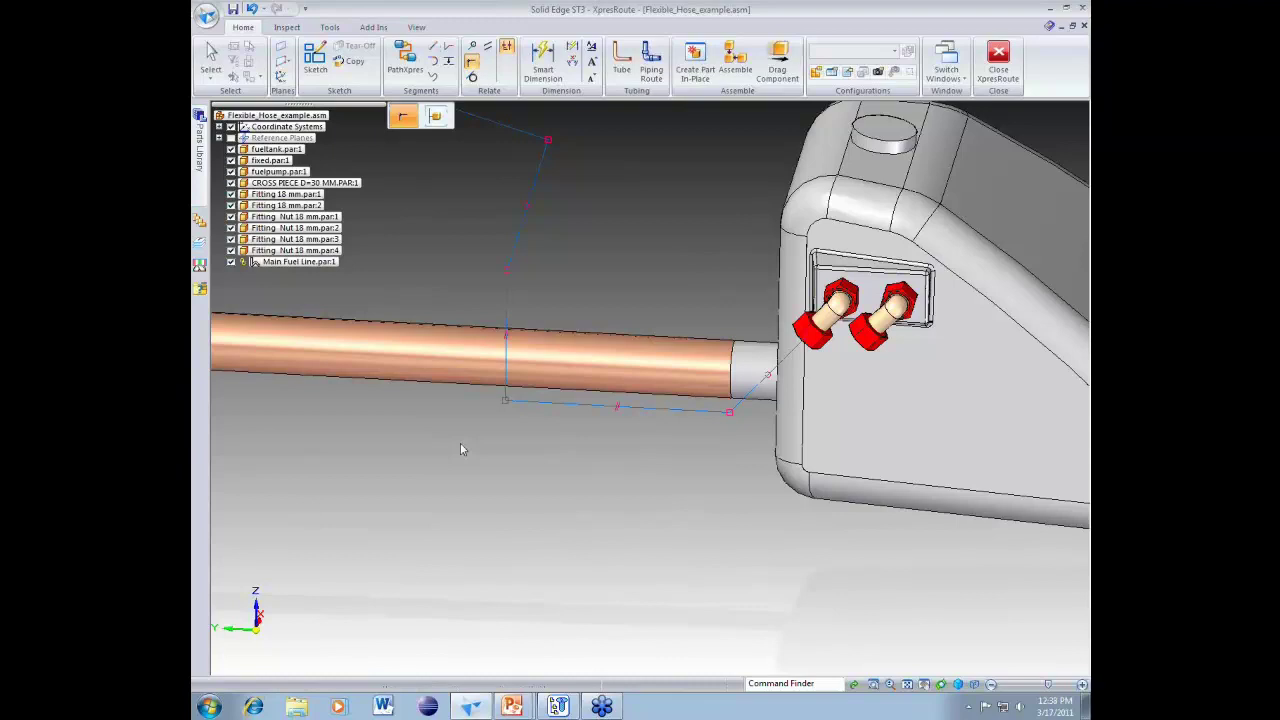
{"action": "mouse_move", "coordinate": [460, 443]}
{"action": "middle_mouse_down"}
{"action": "mouse_move", "coordinate": [451, 466]}
{"action": "mouse_move", "coordinate": [463, 464]}
{"action": "middle_mouse_up"}
{"action": "scroll", "coordinate": [451, 461], "scroll_direction": "down", "scroll_amount": 3}
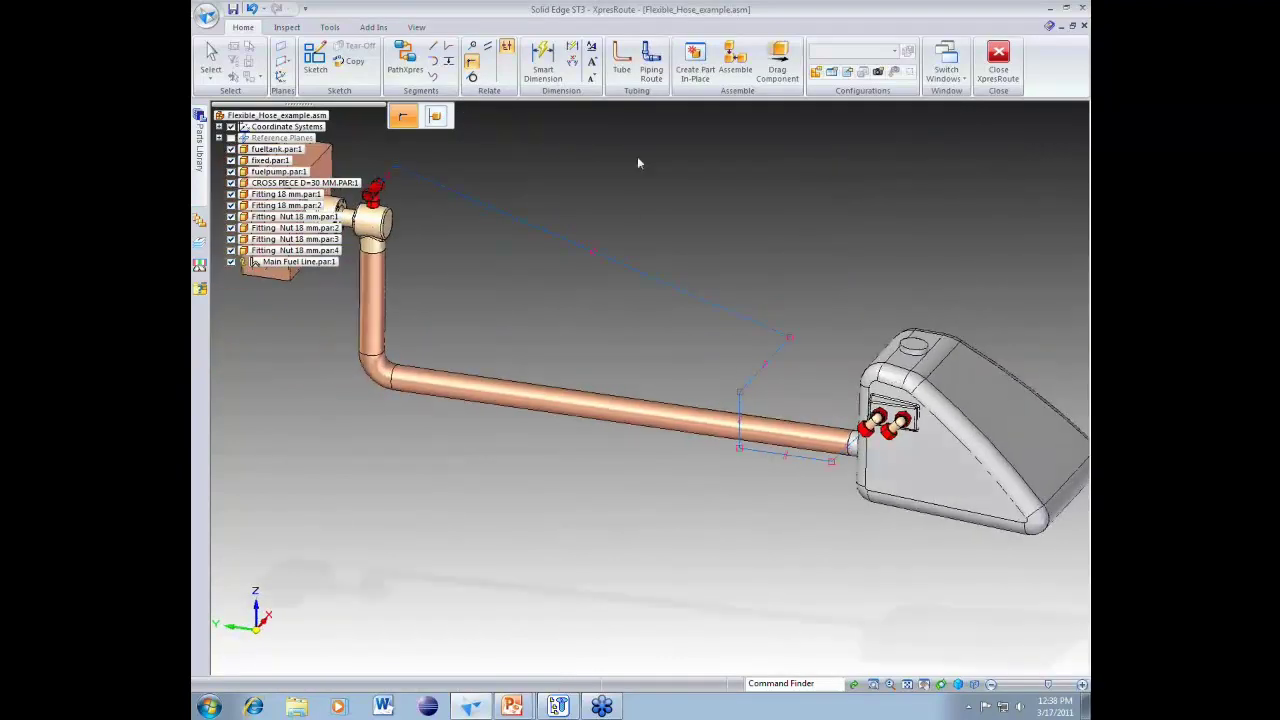
Step: Start a new tube and set its material to Aluminum
{"action": "left_click", "coordinate": [621, 64]}
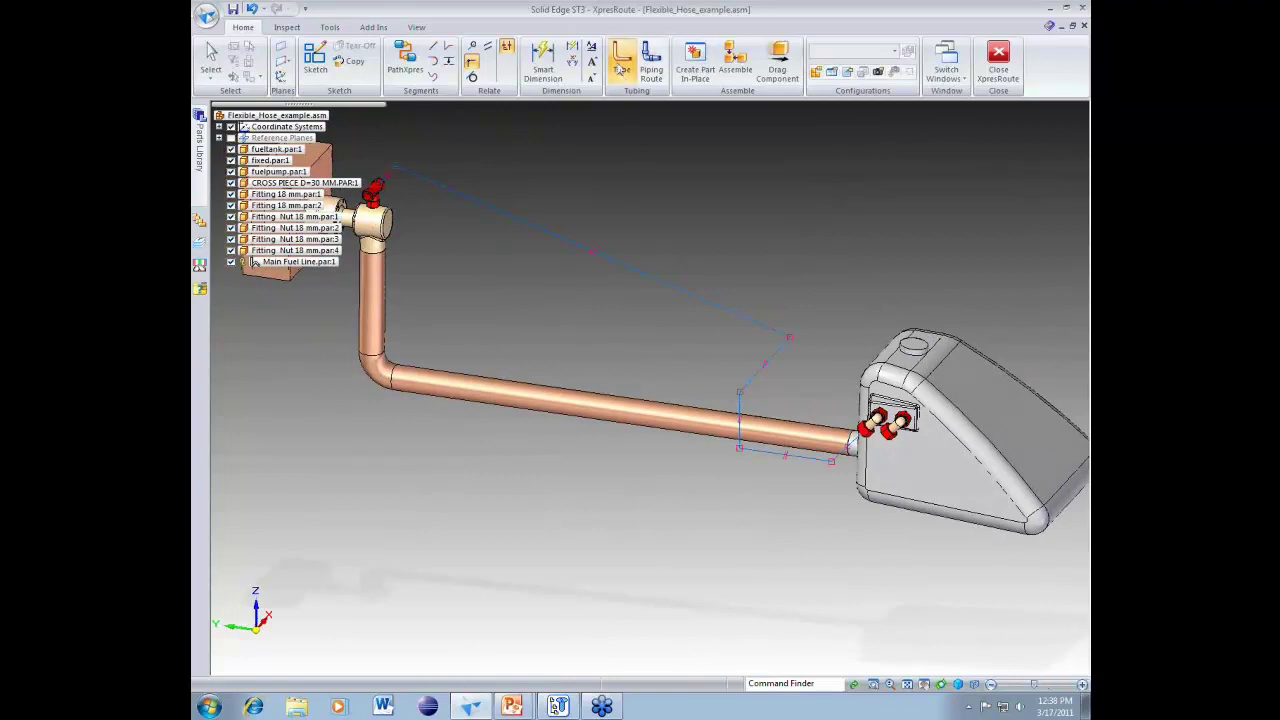
{"action": "left_click", "coordinate": [664, 306]}
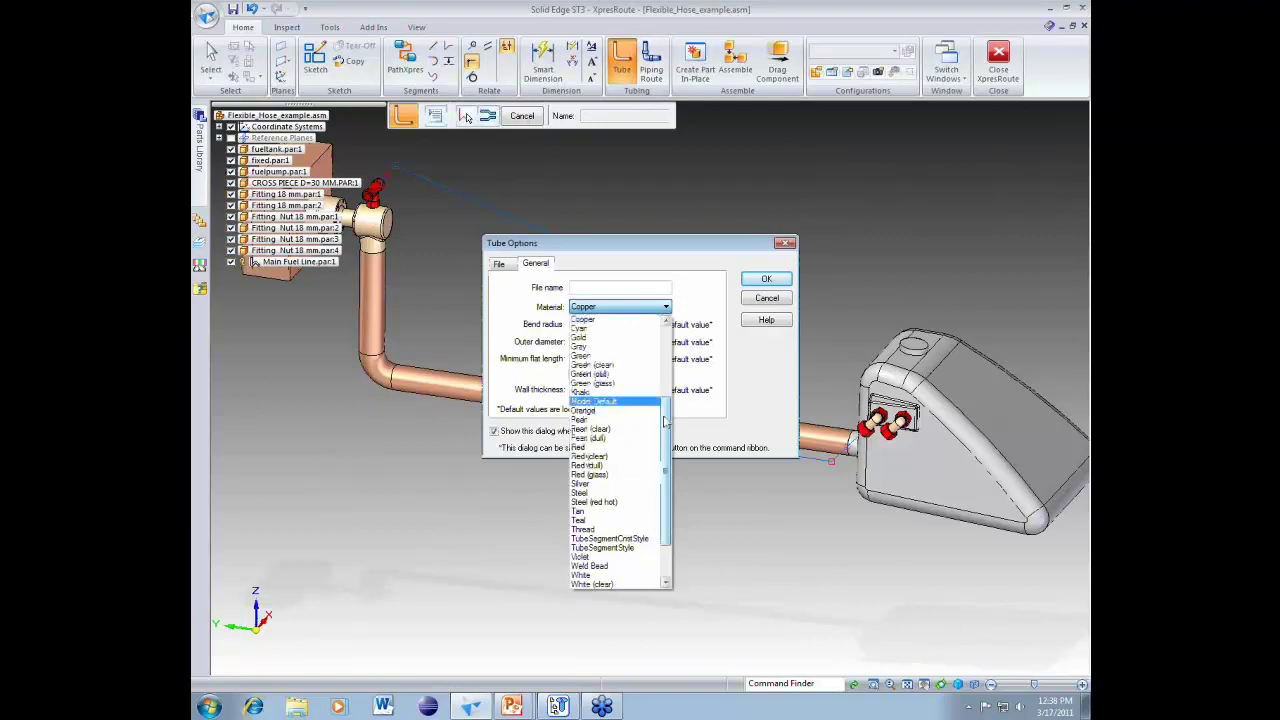
{"action": "left_click_drag", "start_coordinate": [664, 417], "coordinate": [664, 345]}
{"action": "left_click", "coordinate": [600, 320]}
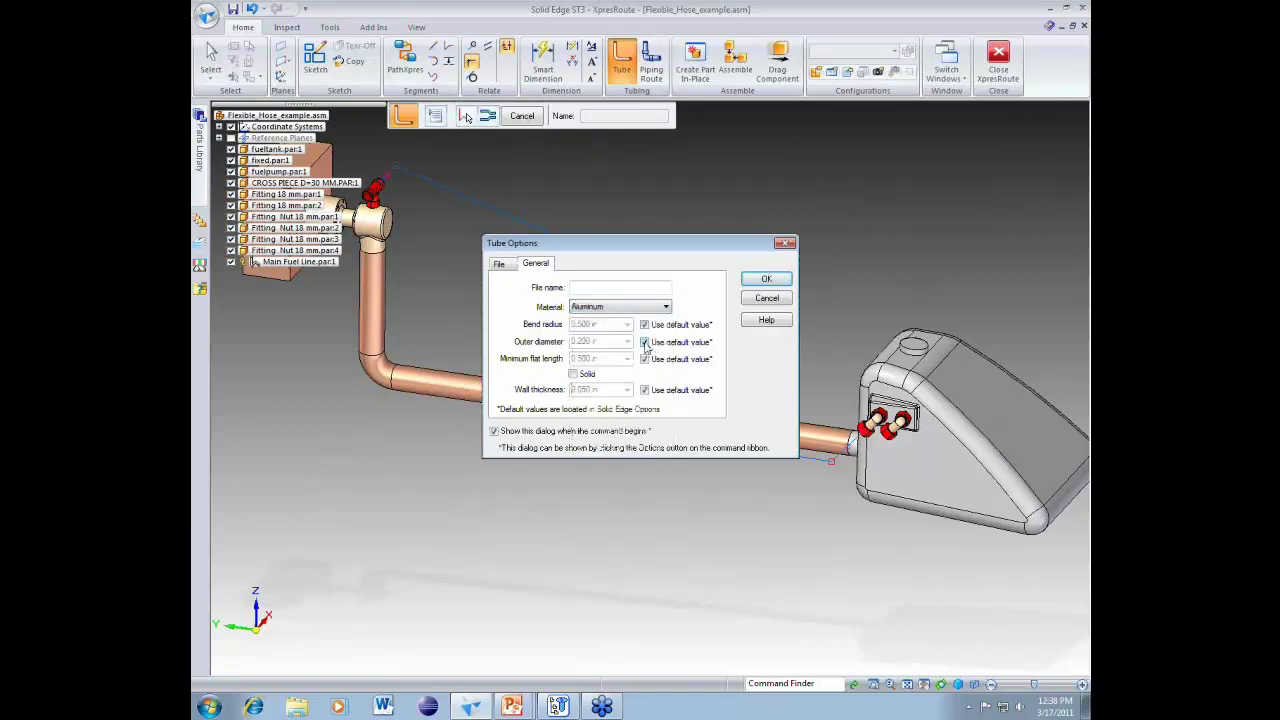
Step: Override the tube's default sizes with a 0.6 in outer diameter and a 1 in bend radius
{"action": "left_click", "coordinate": [645, 342]}
{"action": "left_click", "coordinate": [645, 324]}
{"action": "double_click", "coordinate": [615, 338]}
{"action": "type", "text": "0.6"}
{"action": "double_click", "coordinate": [607, 325]}
{"action": "type", "text": "1"}
Step: Name the tube Return Line 1 and create it along the chained path from the cross piece to the tank fitting
{"action": "left_click", "coordinate": [614, 287]}
{"action": "type", "text": "Return Line 1"}
{"action": "left_click", "coordinate": [766, 279]}
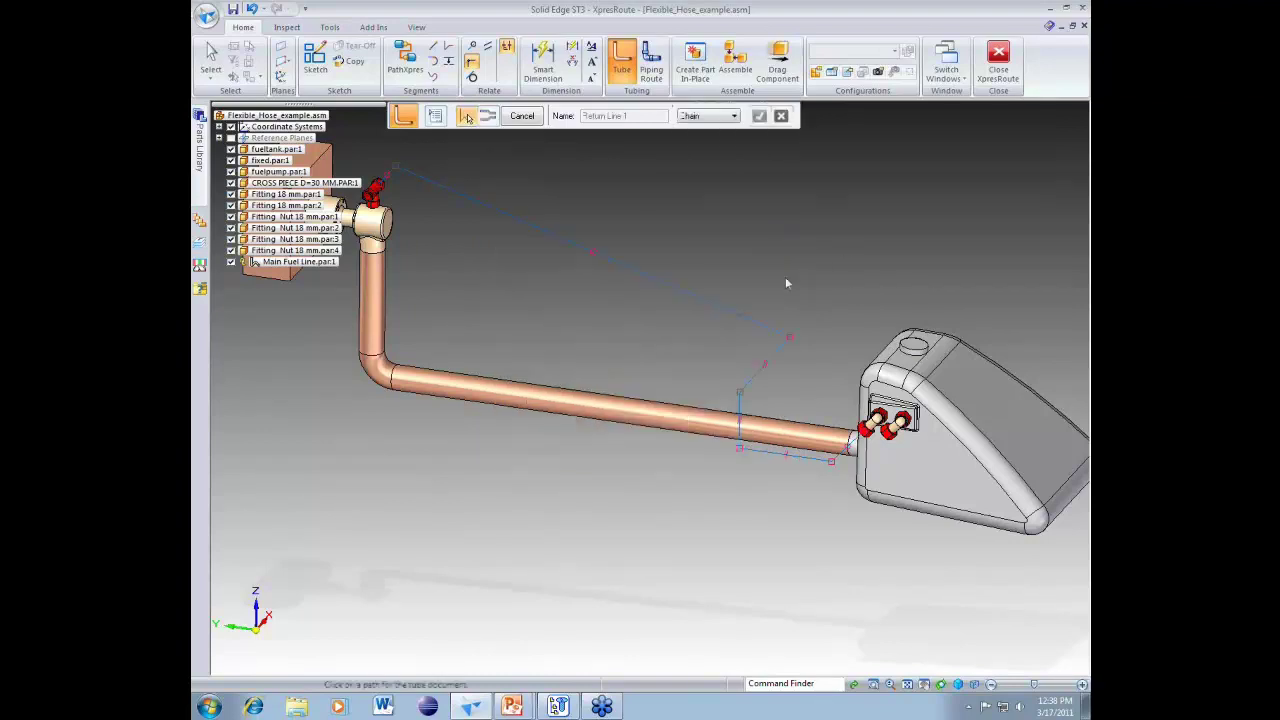
{"action": "left_click", "coordinate": [664, 284]}
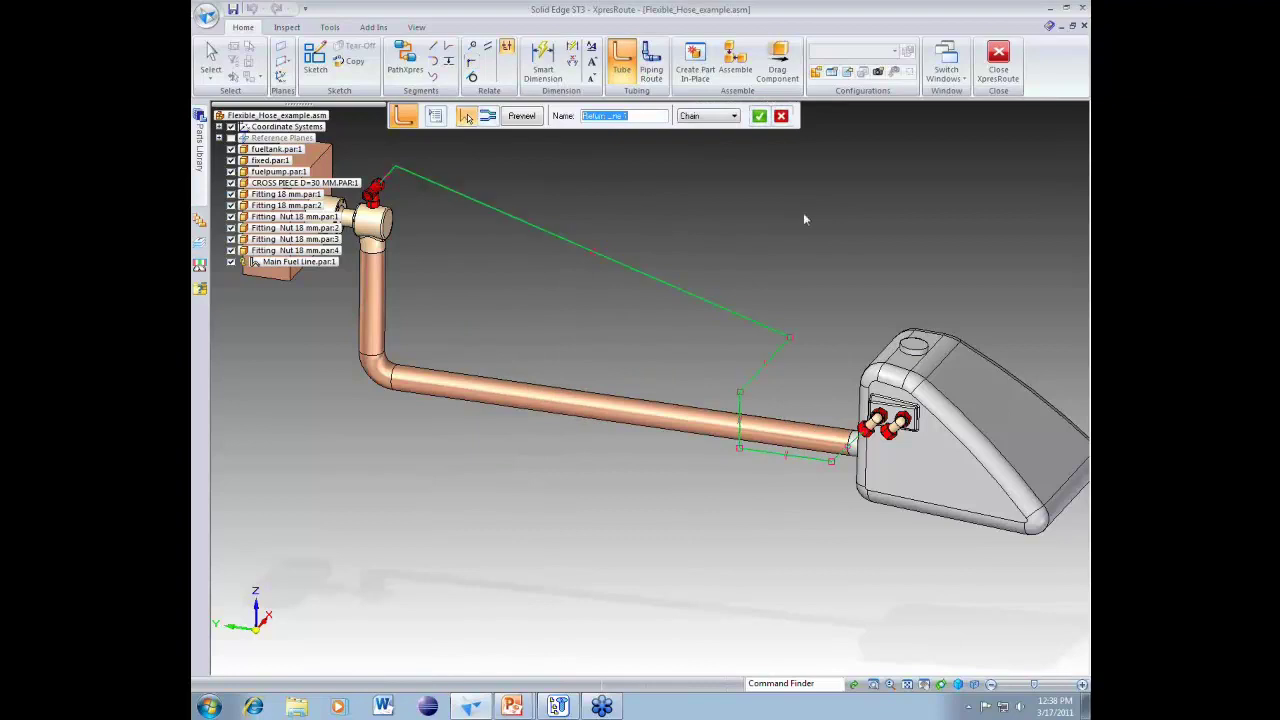
{"action": "left_click", "coordinate": [759, 117]}
{"action": "left_click", "coordinate": [759, 117]}
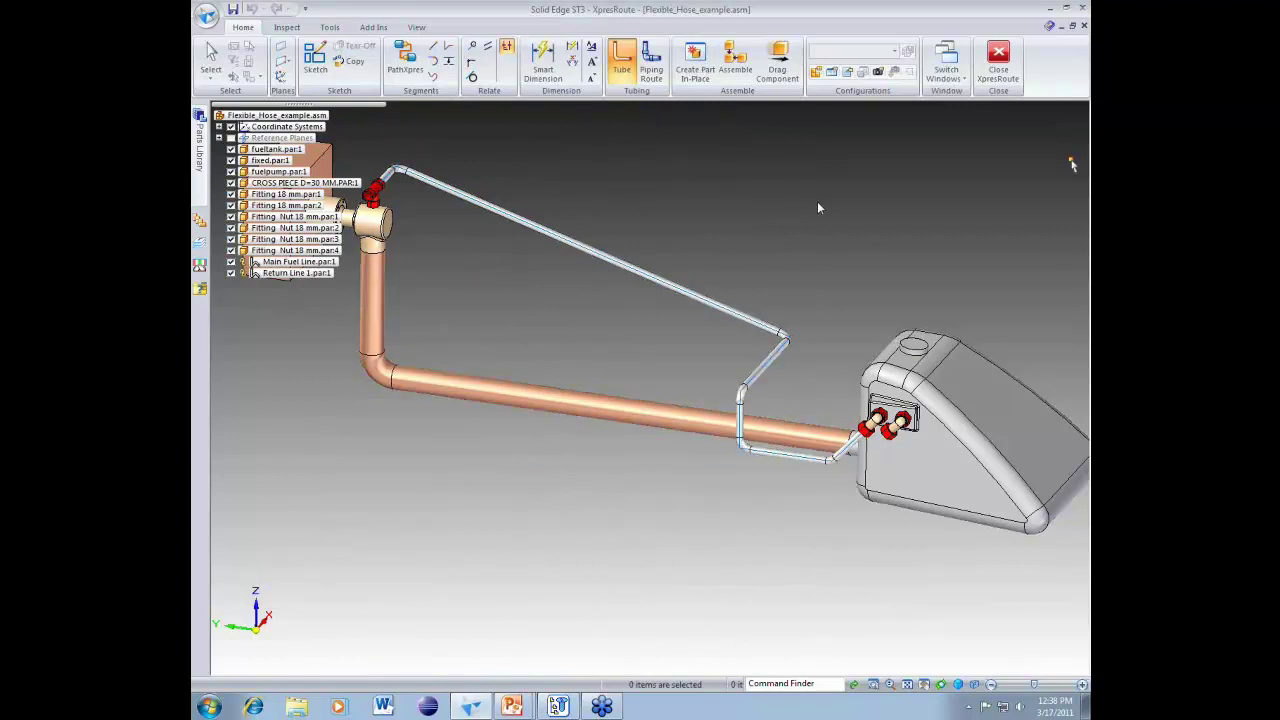
{"action": "key", "text": "Escape"}
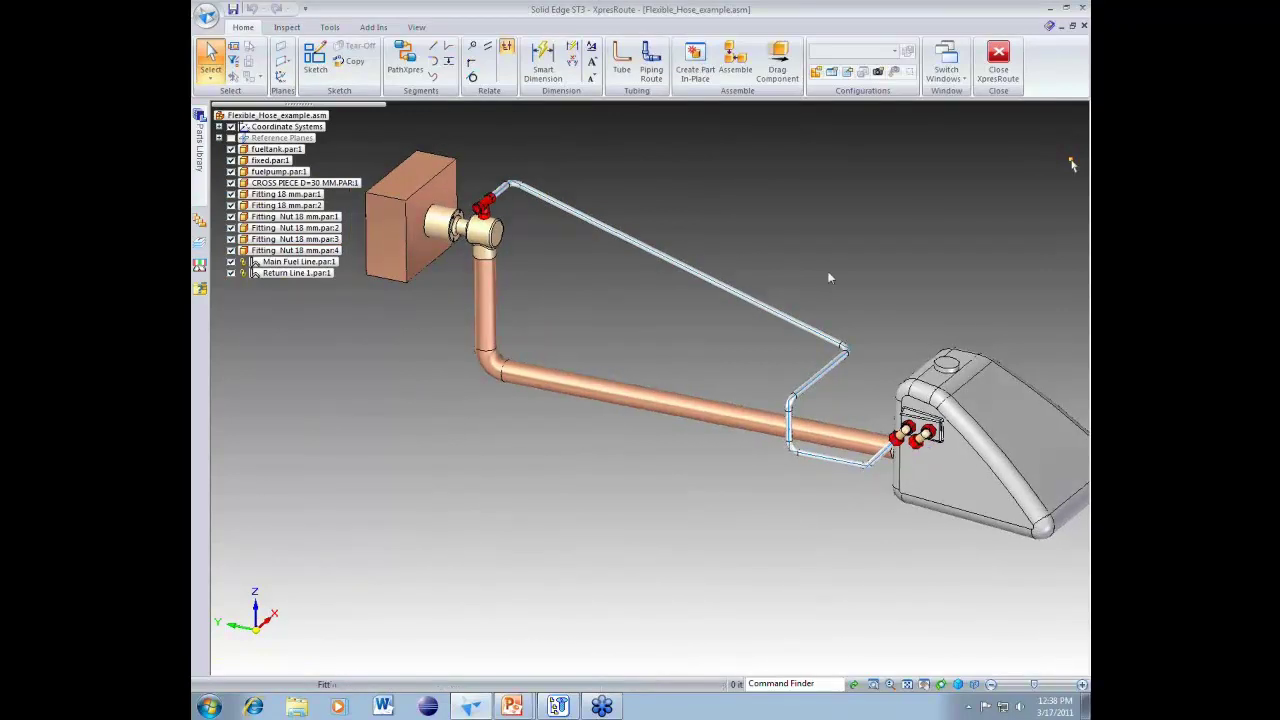
Step: Start a PathXpres path from the open end of the red cross piece to the second fitting nut on the fuel tank
{"action": "left_click", "coordinate": [405, 60]}
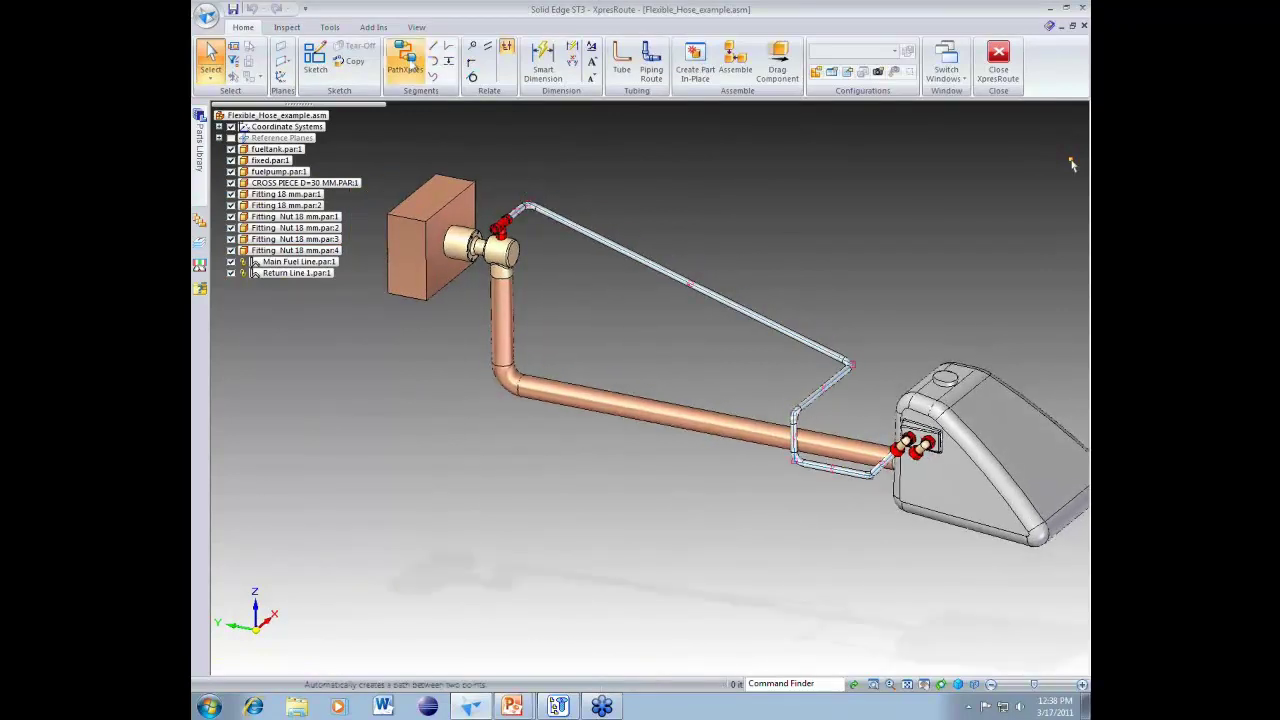
{"action": "scroll", "coordinate": [491, 170], "scroll_direction": "up", "scroll_amount": 4}
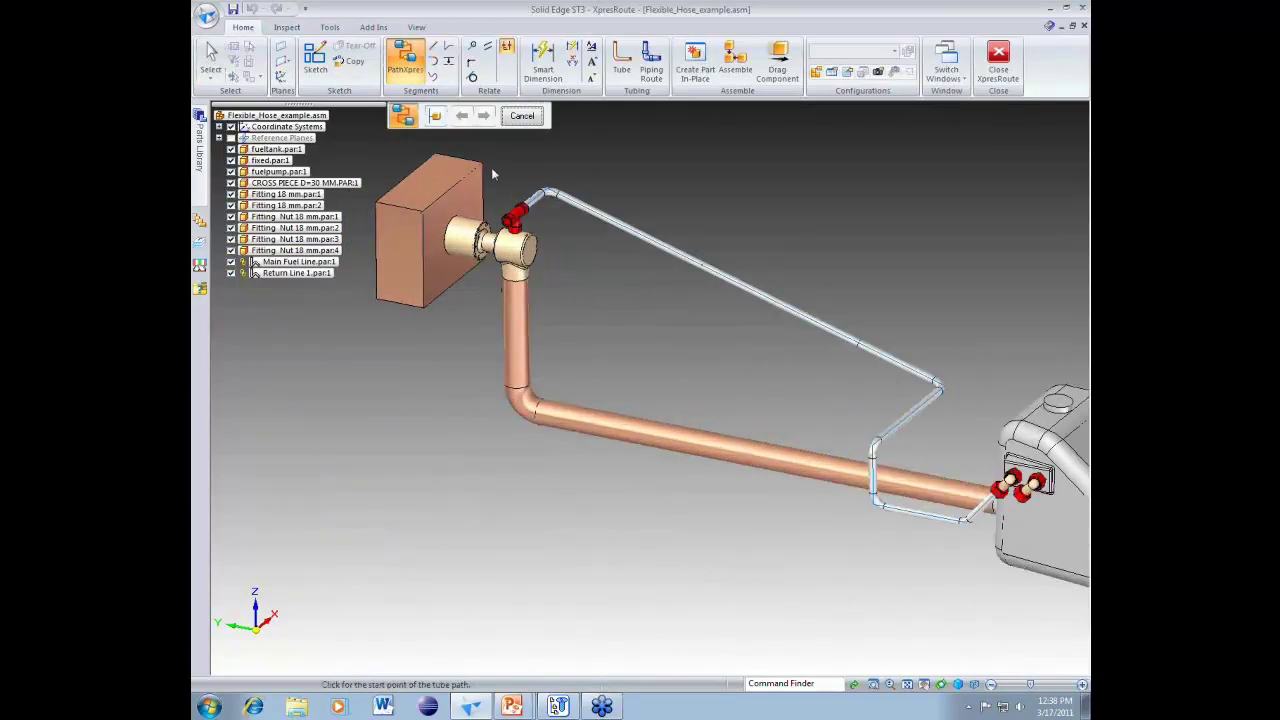
{"action": "left_click", "coordinate": [573, 283]}
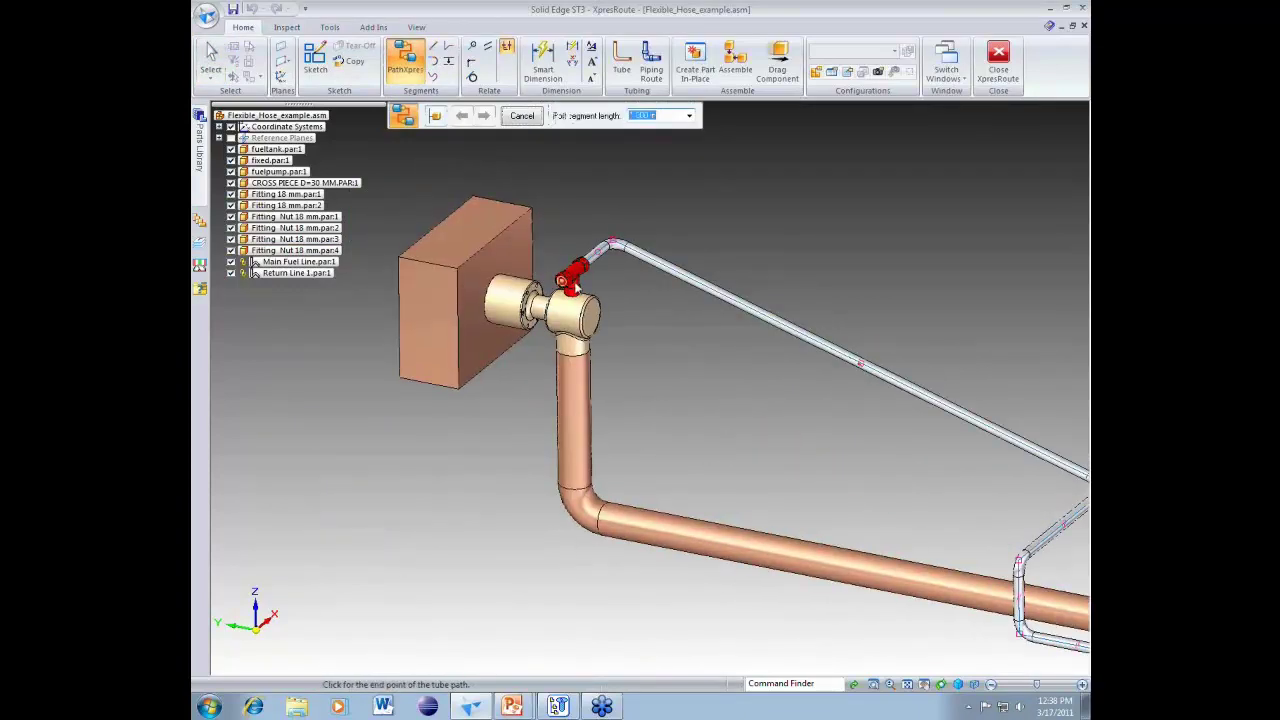
{"action": "middle_click_drag", "start_coordinate": [680, 385], "coordinate": [954, 478]}
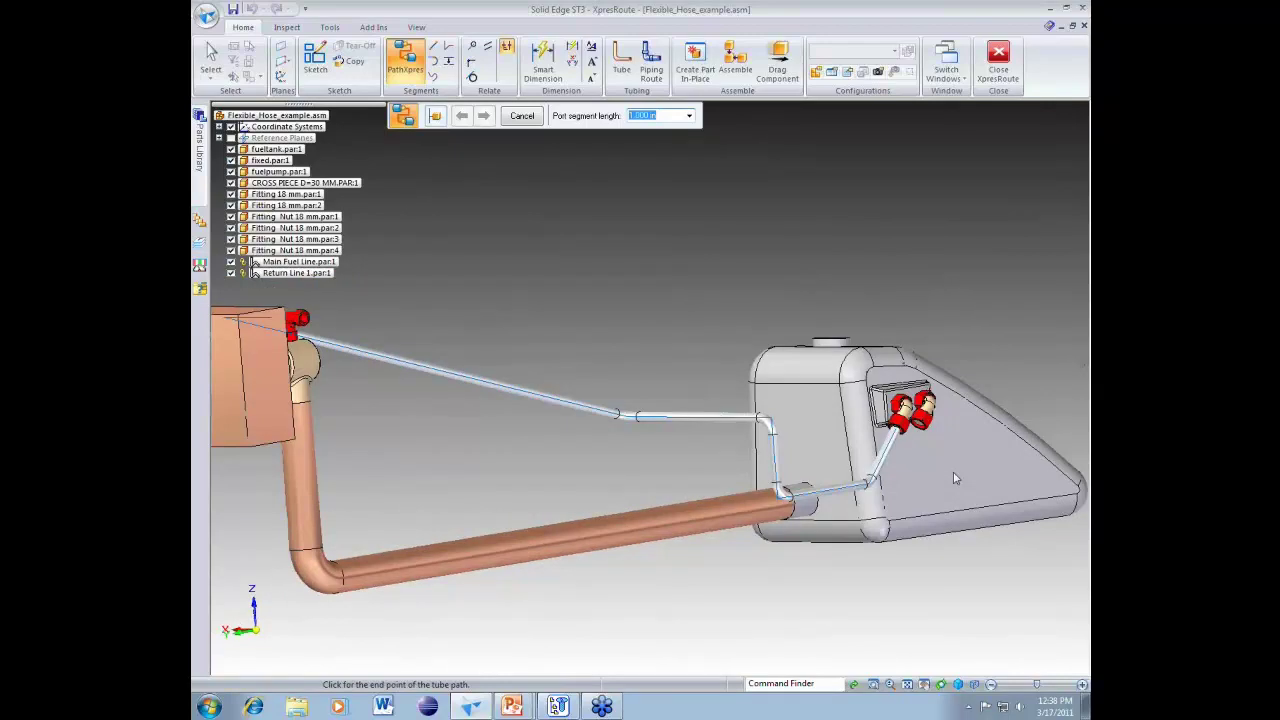
{"action": "middle_click_drag", "start_coordinate": [954, 478], "coordinate": [940, 478]}
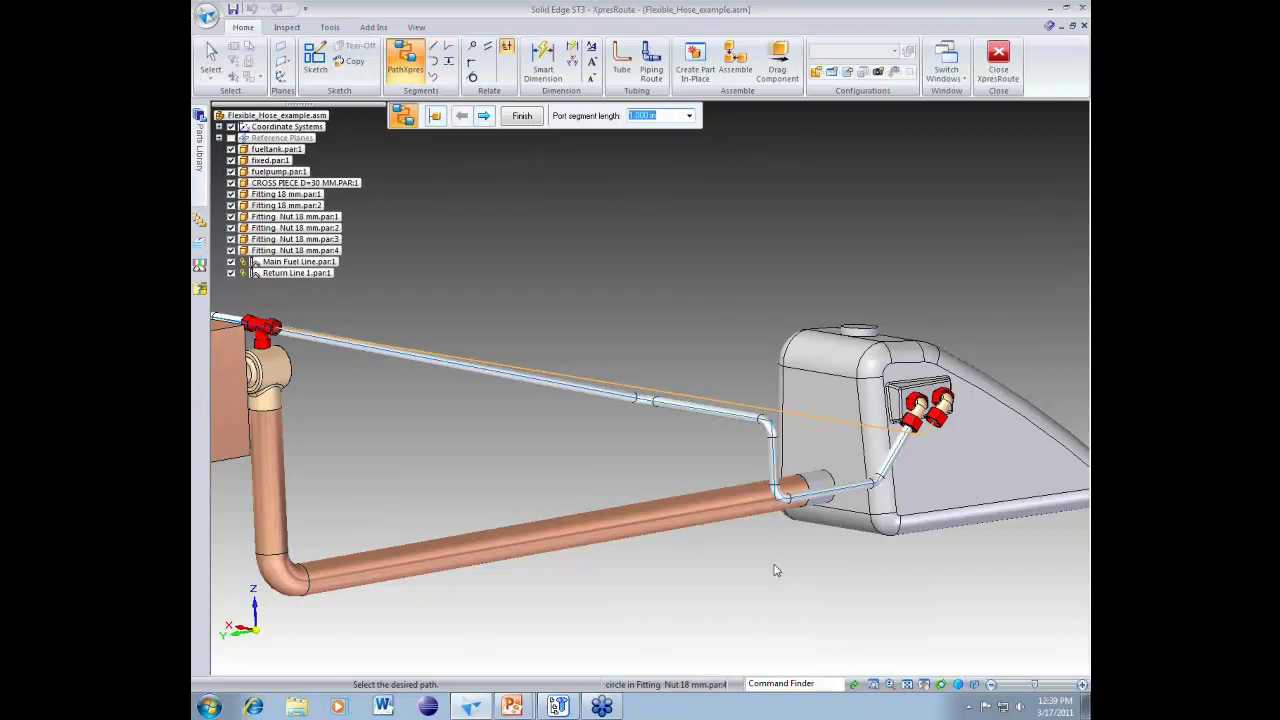
Step: Set the port segment length of the PathXpres path to 12 in
{"action": "middle_click_drag", "start_coordinate": [775, 570], "coordinate": [830, 560]}
{"action": "type", "text": "12"}
{"action": "key", "text": "Return"}
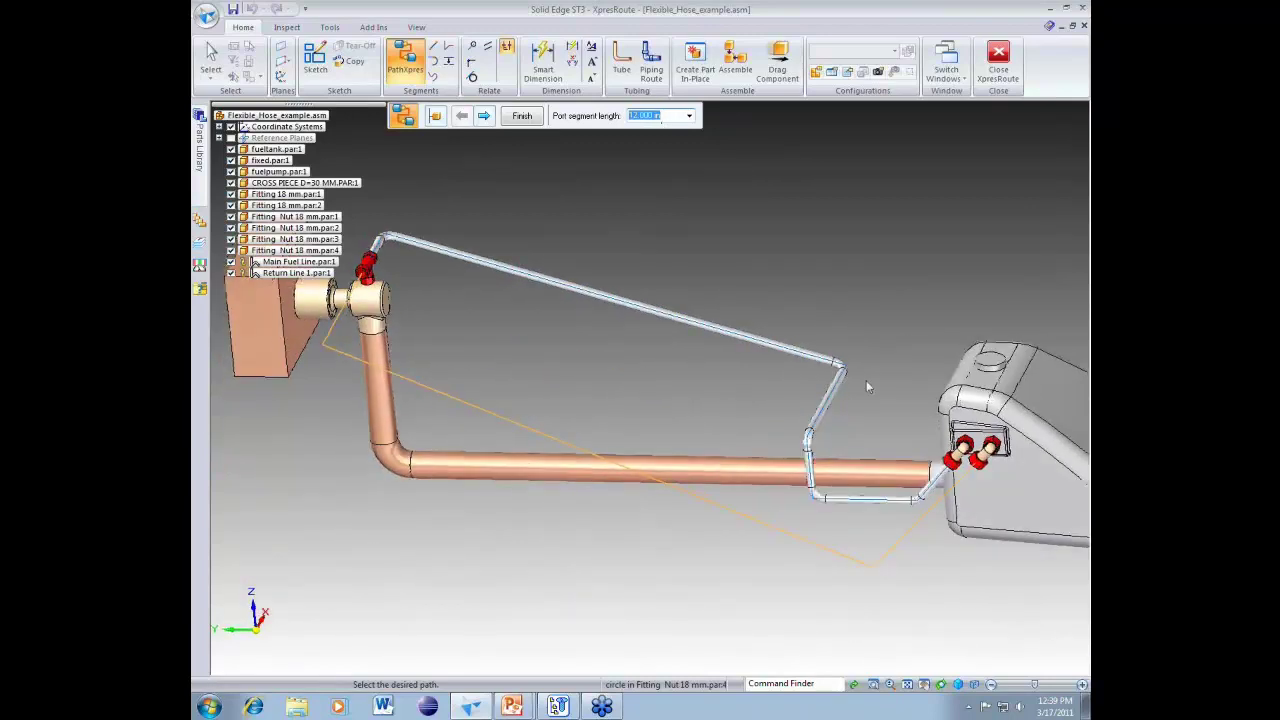
{"action": "middle_click_drag", "start_coordinate": [866, 380], "coordinate": [573, 347]}
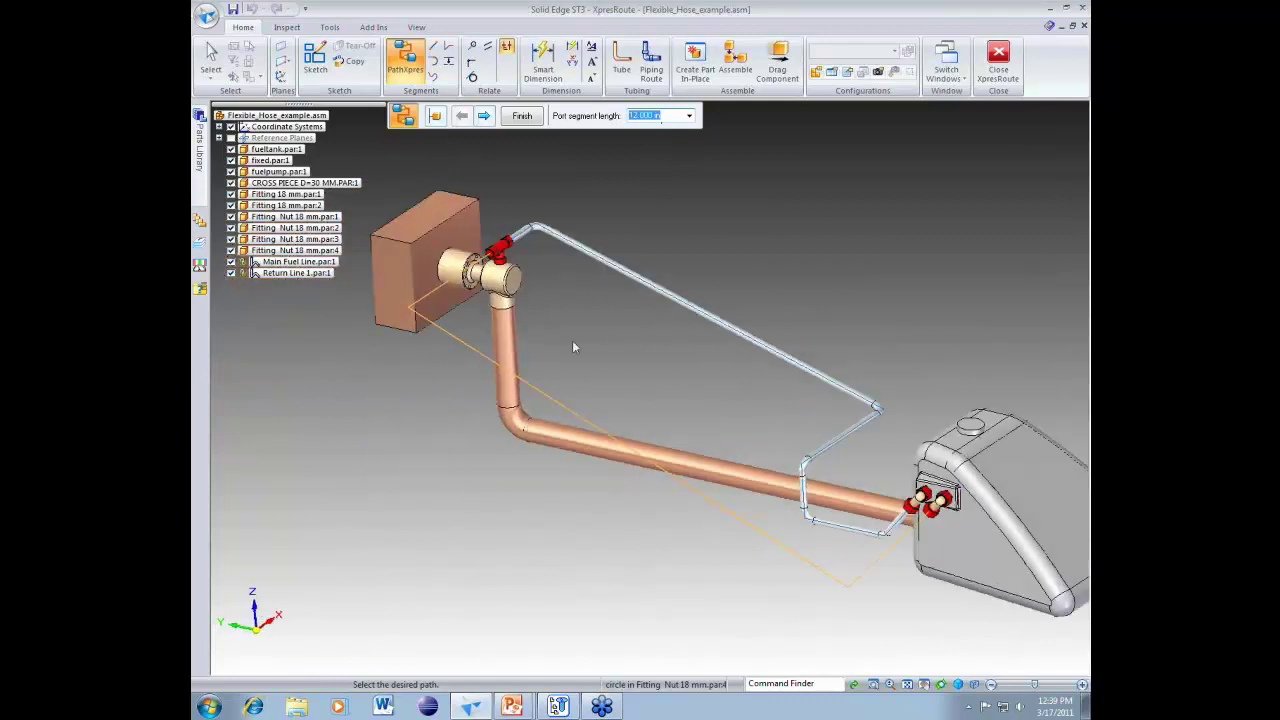
Step: Step through the alternative path choices, return to the initial three-segment path and finish it
{"action": "left_click", "coordinate": [461, 117]}
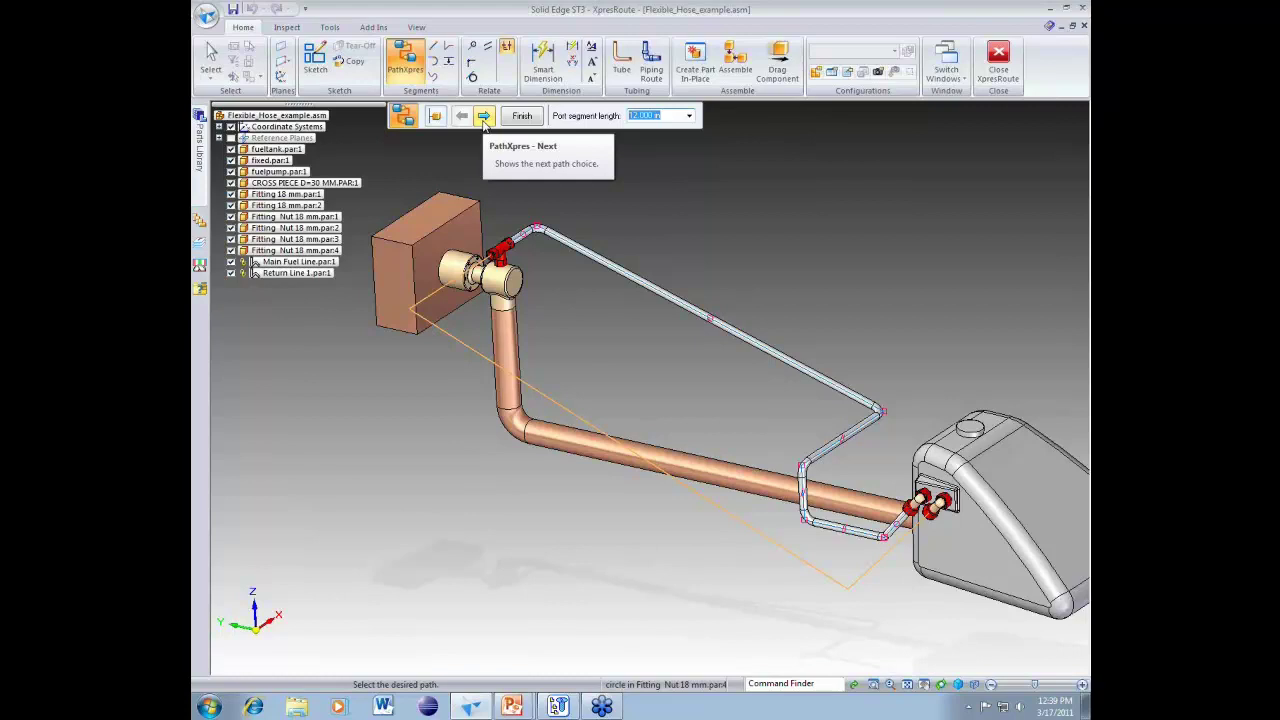
{"action": "left_click", "coordinate": [483, 117]}
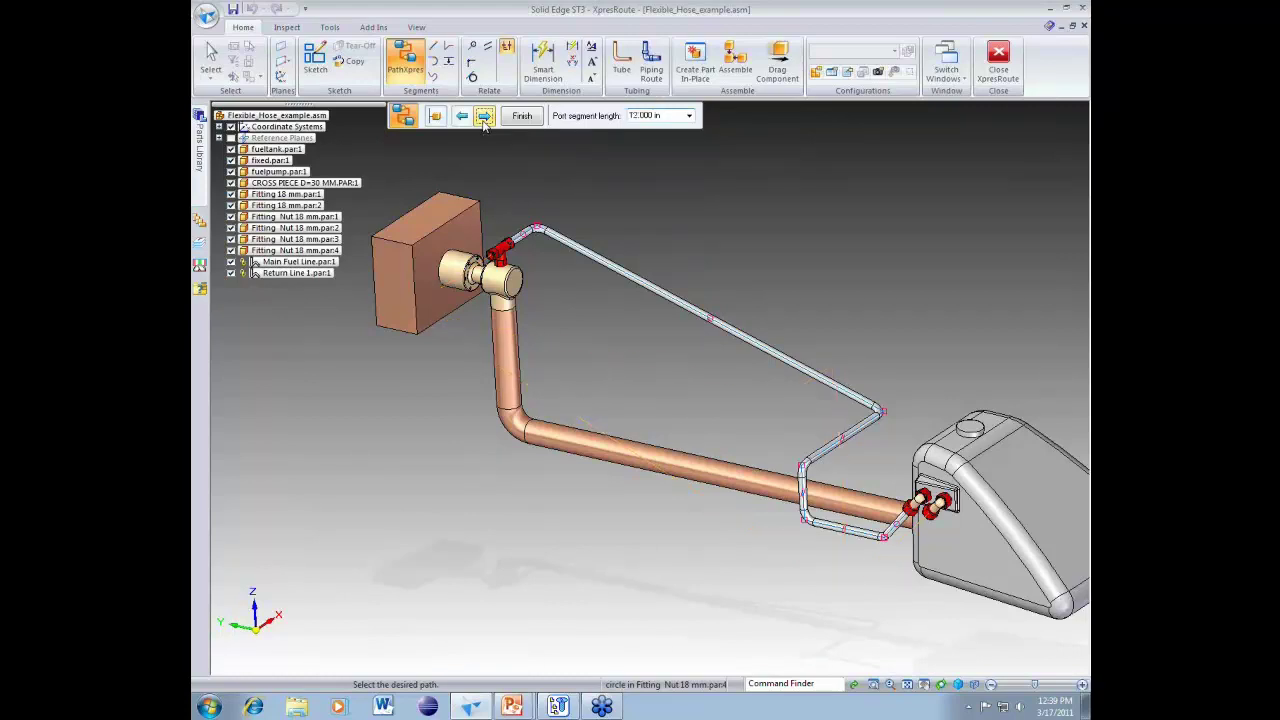
{"action": "left_click", "coordinate": [484, 117]}
{"action": "left_click", "coordinate": [461, 119]}
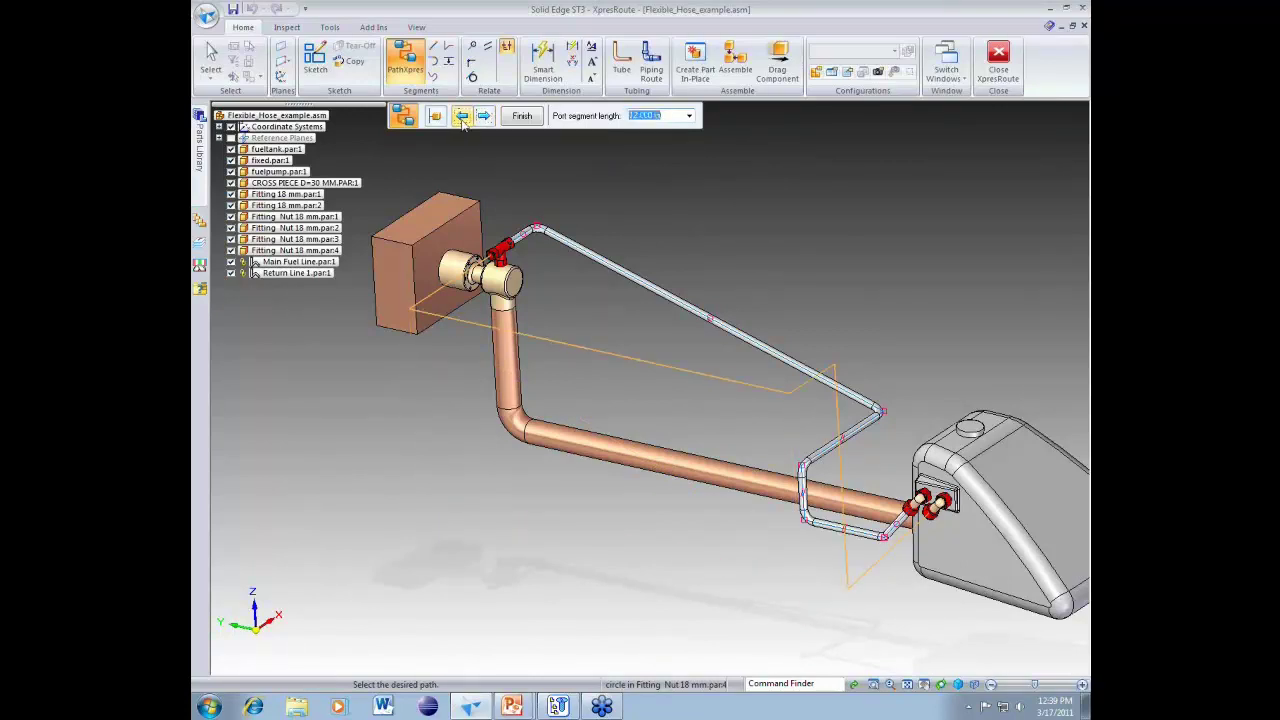
{"action": "left_click", "coordinate": [461, 119]}
{"action": "left_click", "coordinate": [531, 121]}
{"action": "left_click", "coordinate": [531, 120]}
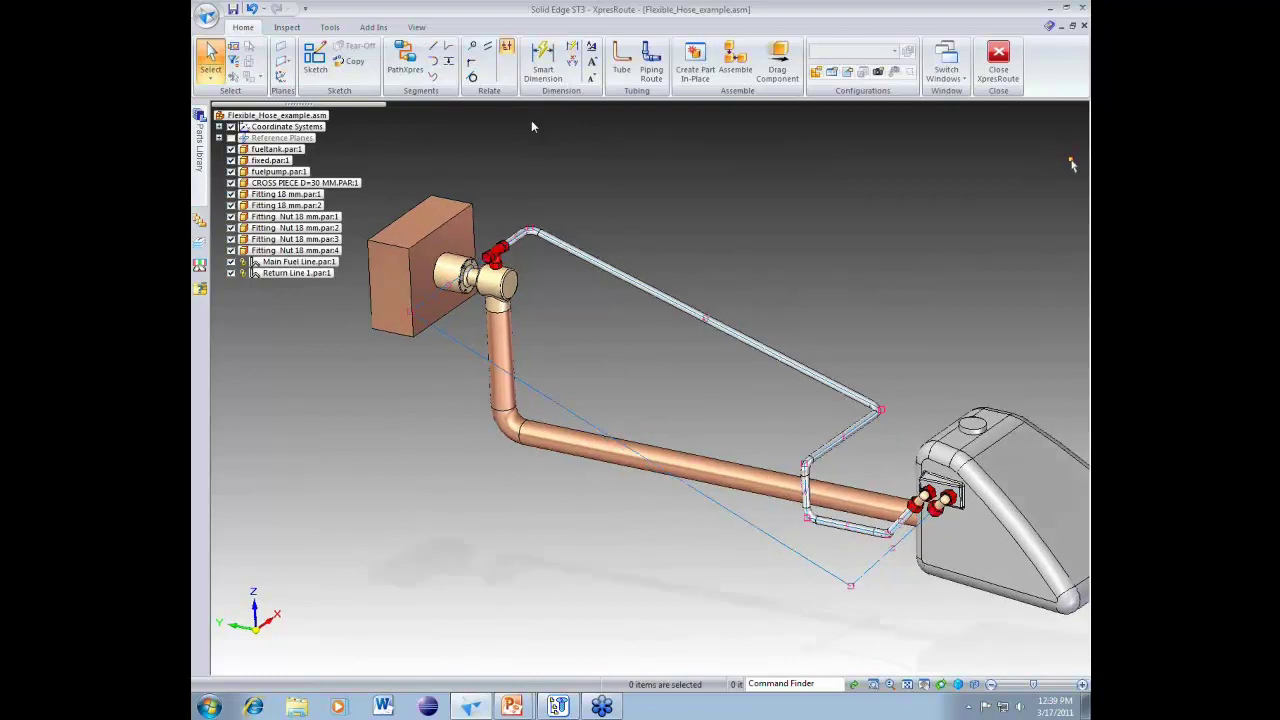
Step: Generate a curve segment following the chained PathXpres path with the Midpoints curve fit
{"action": "left_click", "coordinate": [433, 78]}
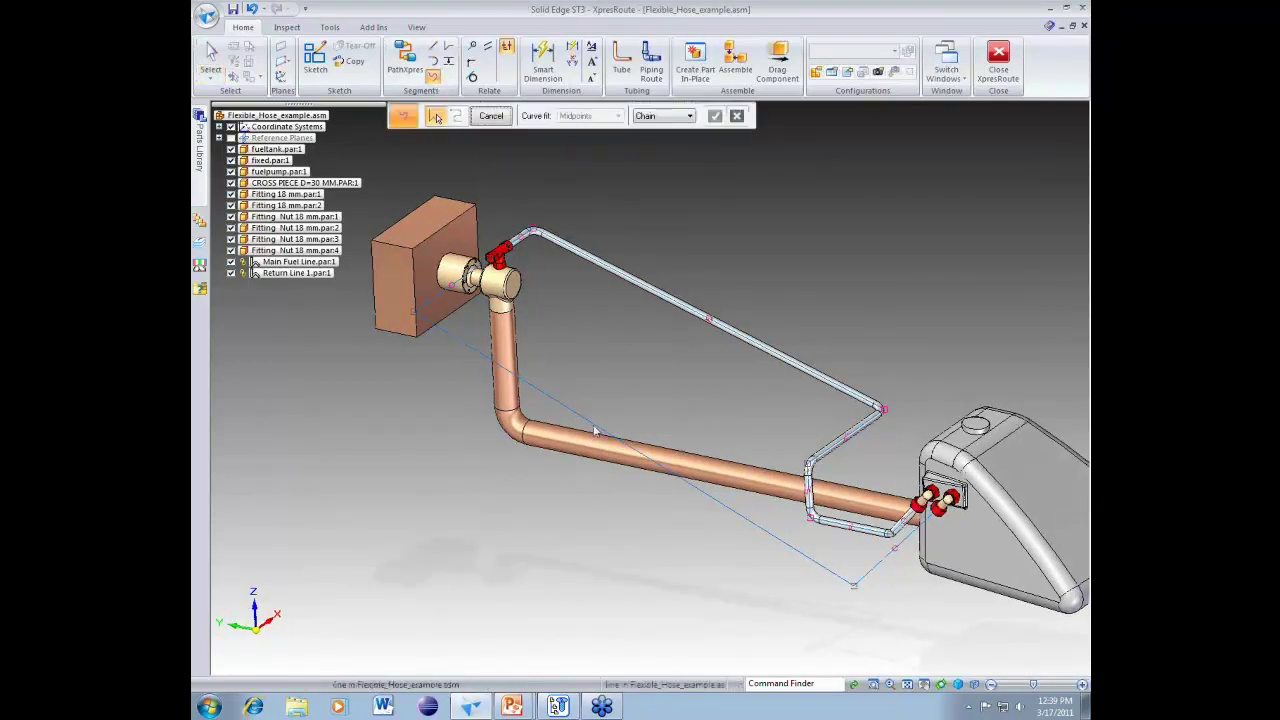
{"action": "left_click", "coordinate": [594, 430]}
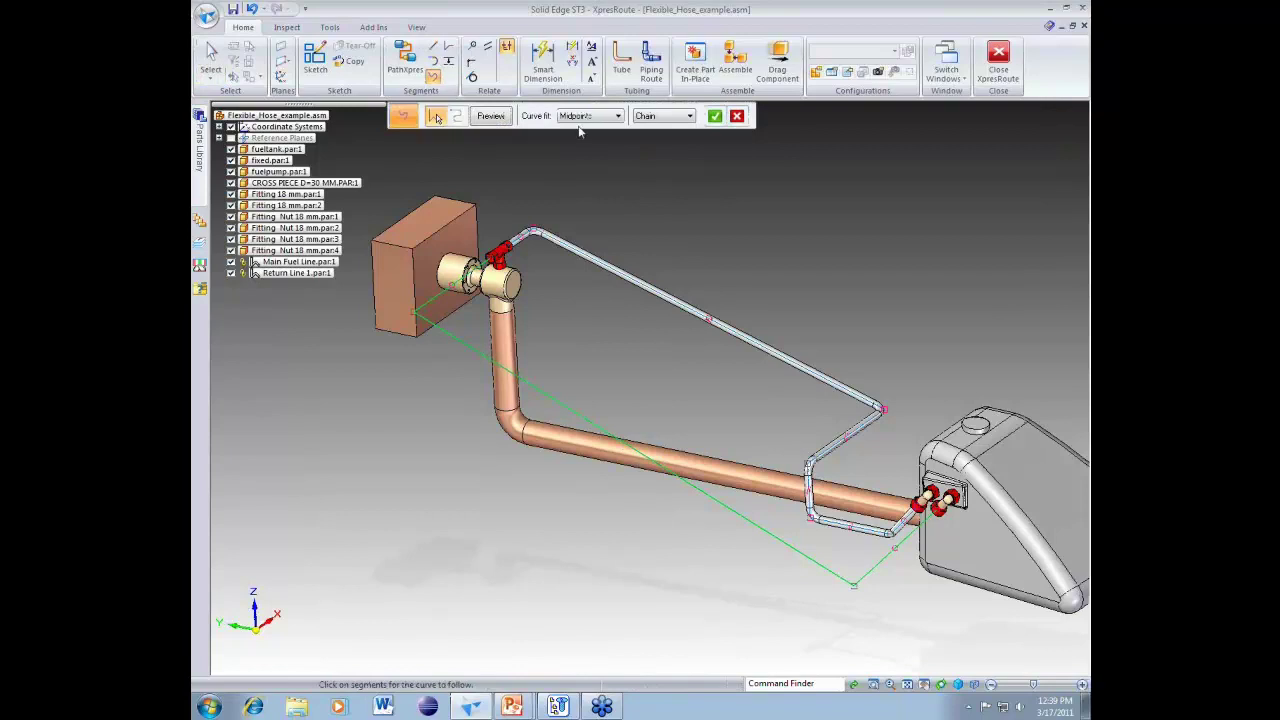
{"action": "left_click", "coordinate": [610, 116]}
{"action": "left_click", "coordinate": [712, 118]}
{"action": "left_click", "coordinate": [714, 116]}
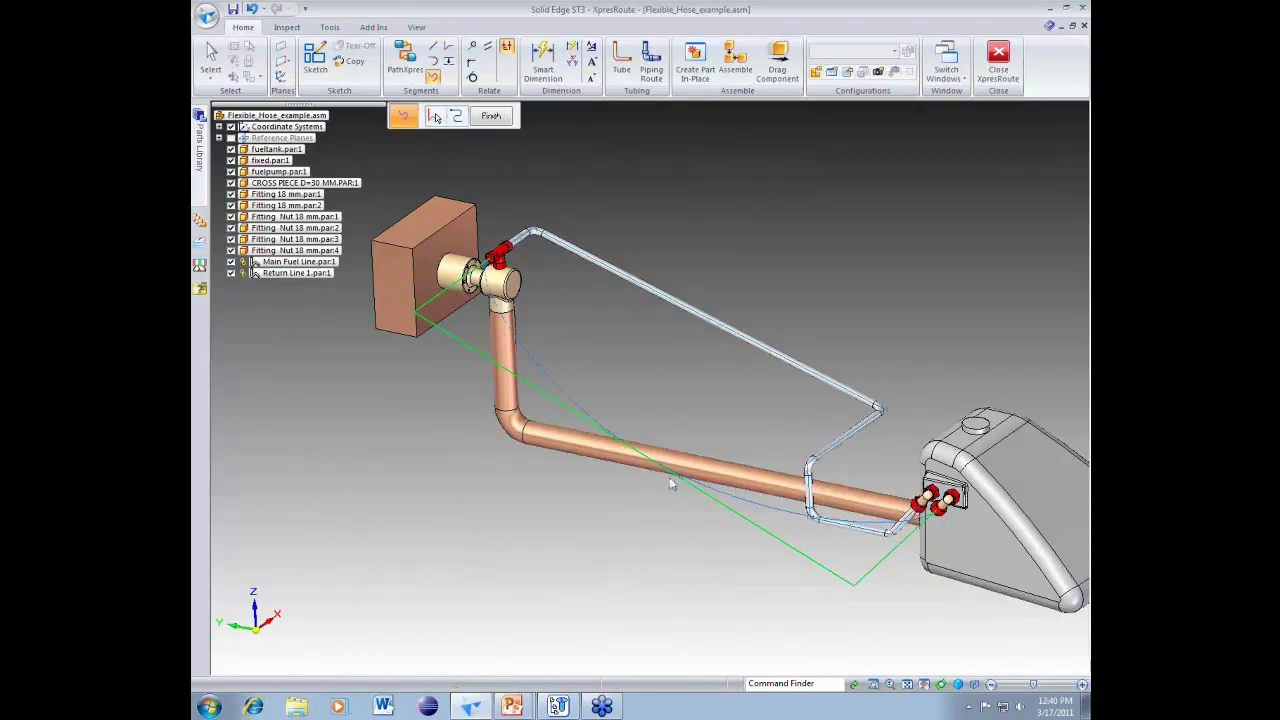
Step: Change the curve fit to All points and finish the curve between the cross piece and the tank fitting
{"action": "middle_click_drag", "start_coordinate": [671, 484], "coordinate": [652, 460]}
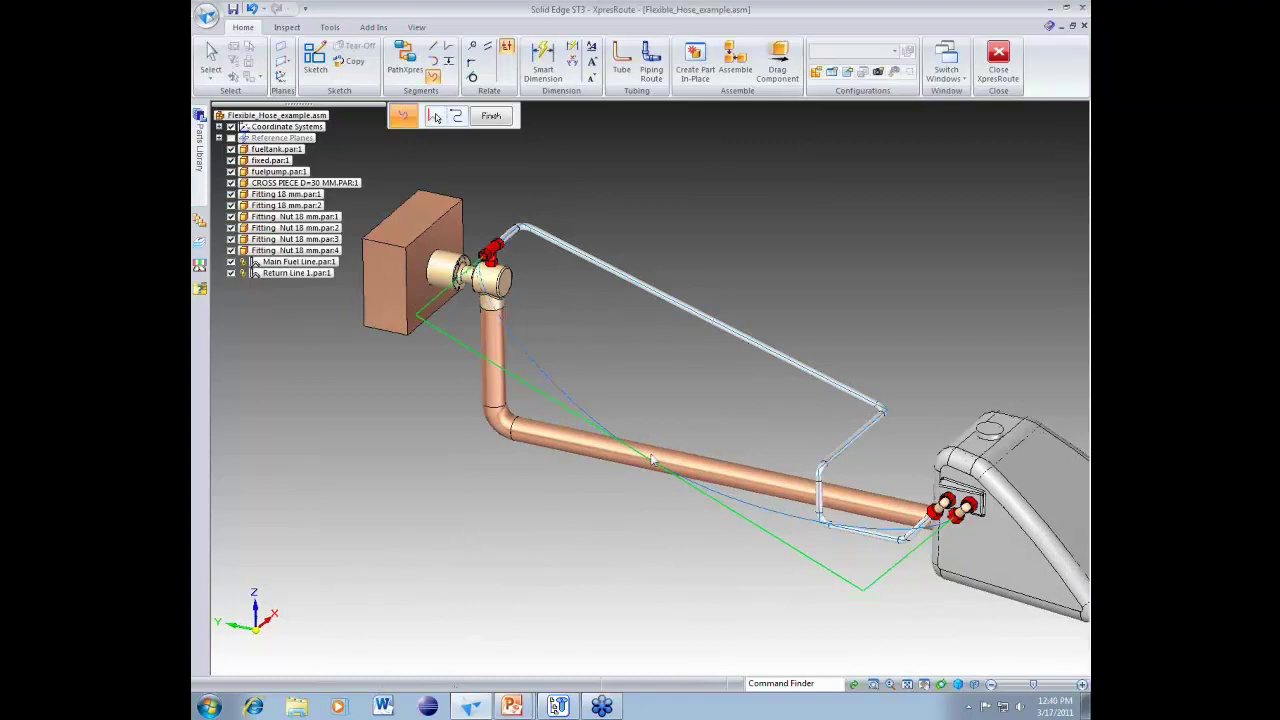
{"action": "left_click", "coordinate": [436, 116]}
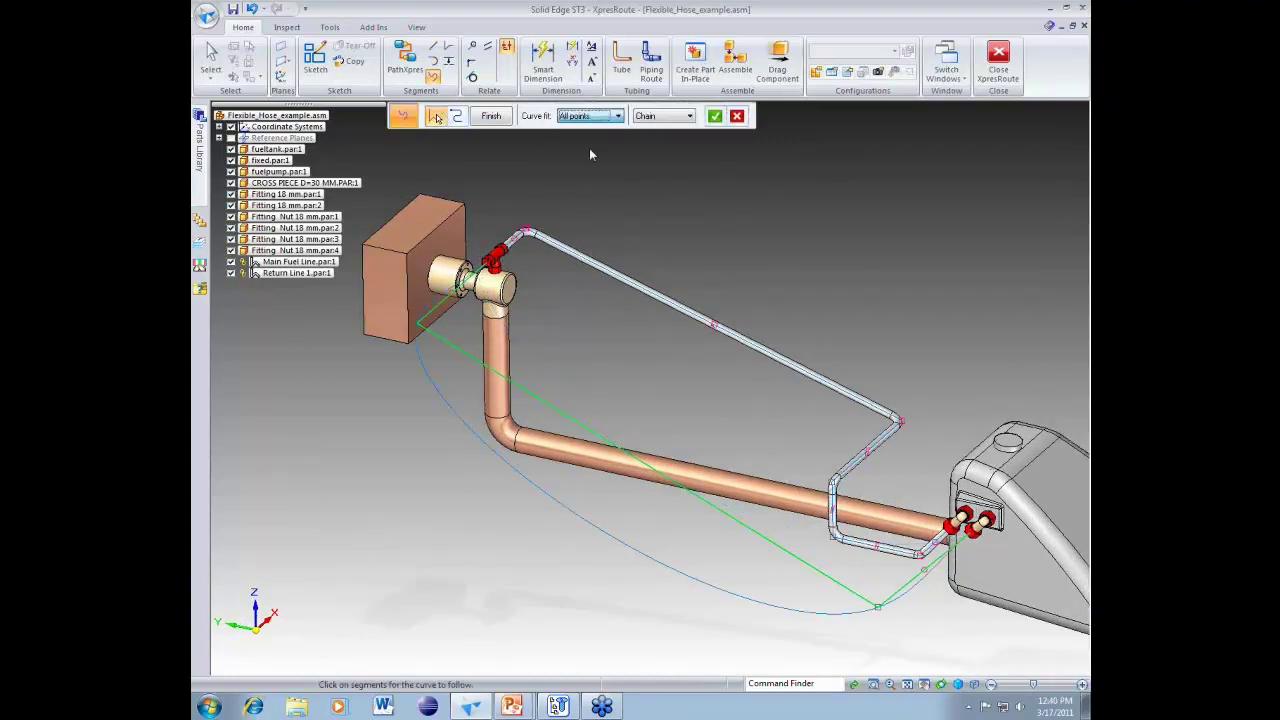
{"action": "middle_click_drag", "start_coordinate": [876, 600], "coordinate": [876, 600]}
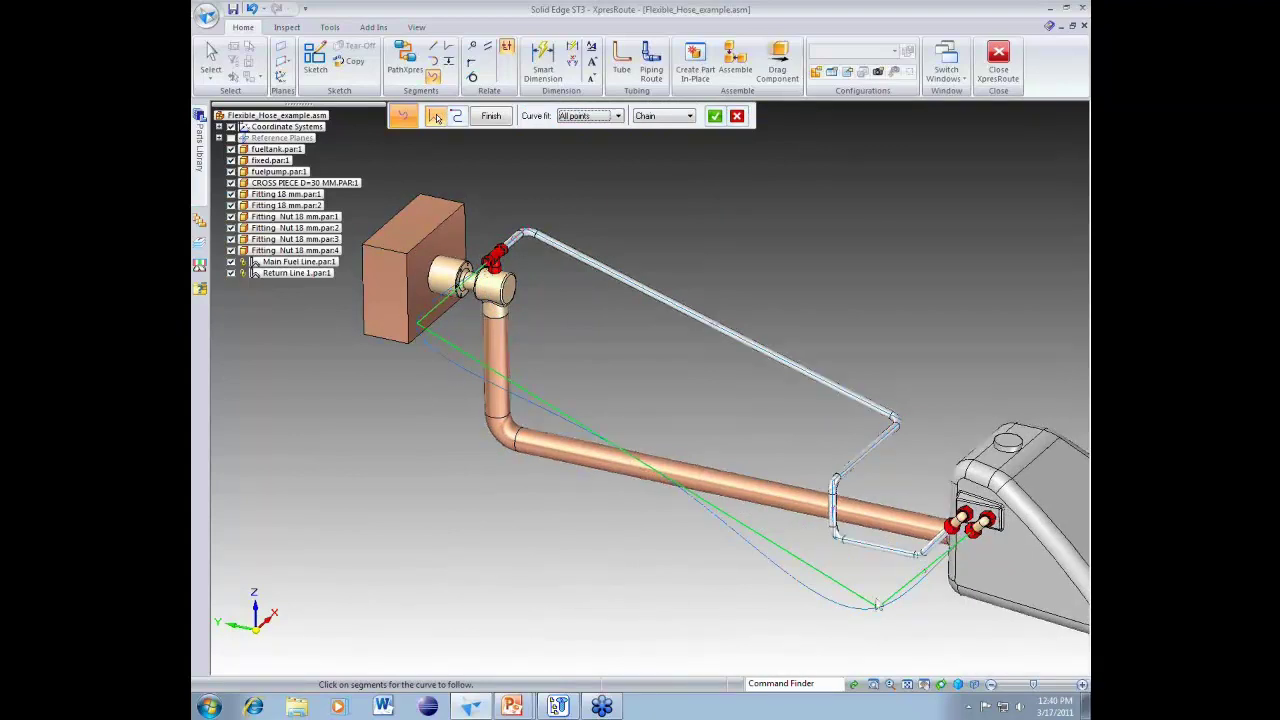
{"action": "middle_click_drag", "start_coordinate": [876, 600], "coordinate": [514, 505]}
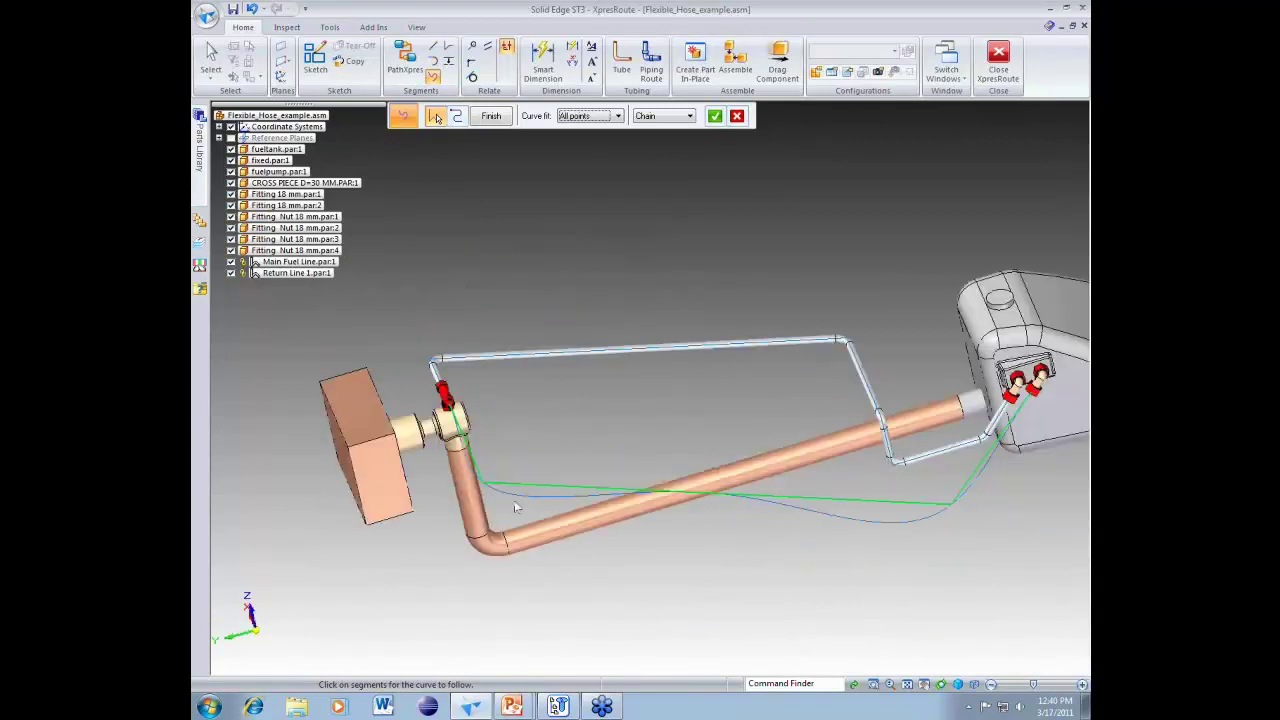
{"action": "left_click", "coordinate": [1033, 405]}
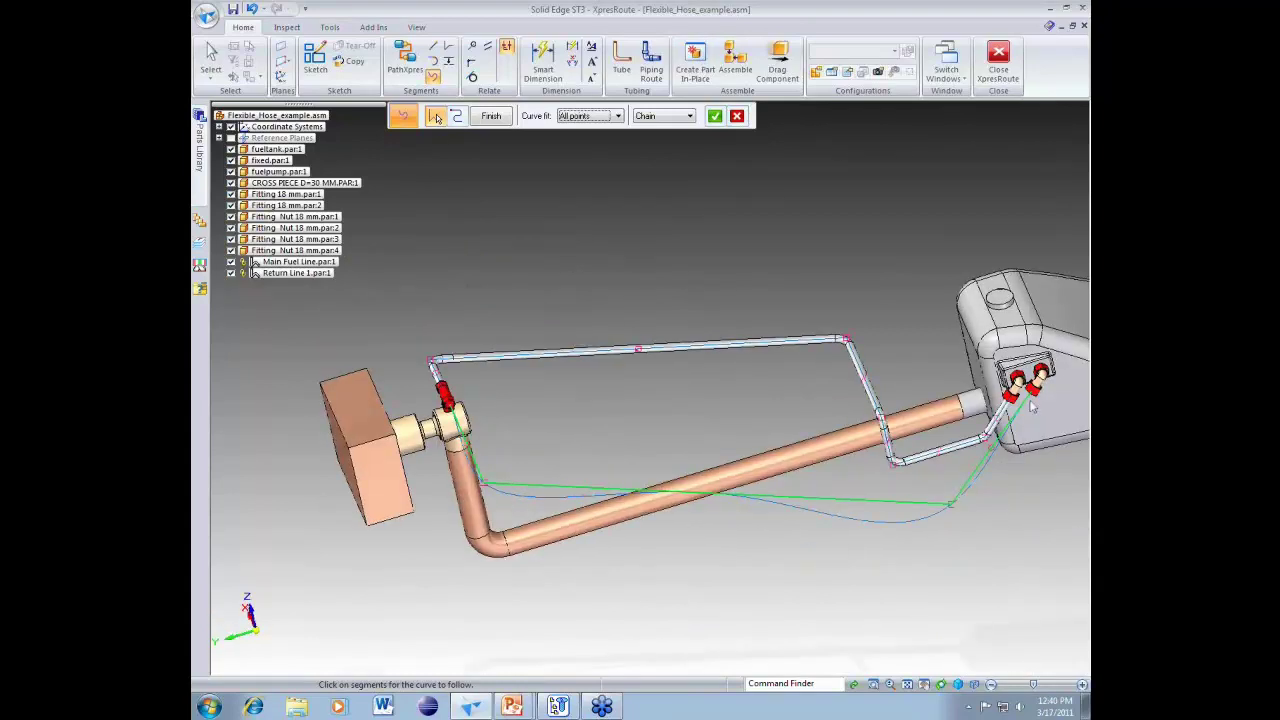
{"action": "left_click", "coordinate": [491, 116]}
{"action": "left_click", "coordinate": [506, 118]}
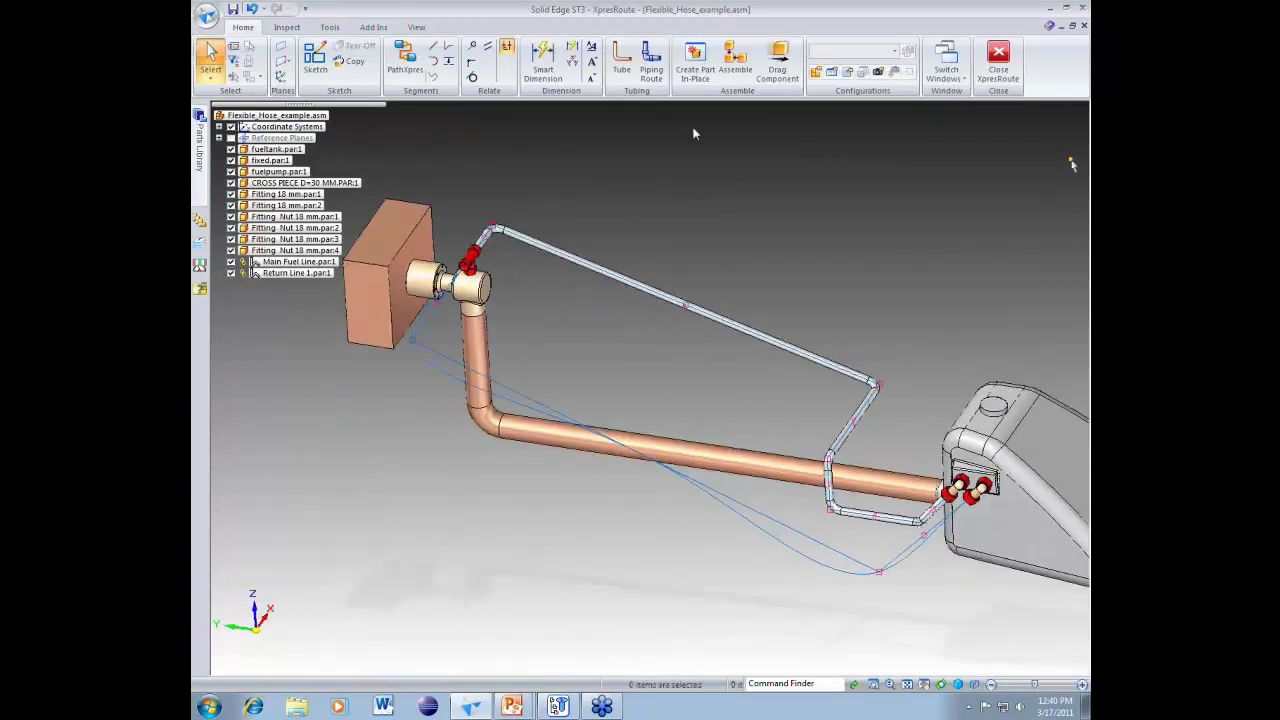
Step: Set up a copper tube with the file name Line 3 and an outer diameter of 0.600 in
{"action": "left_click", "coordinate": [622, 62]}
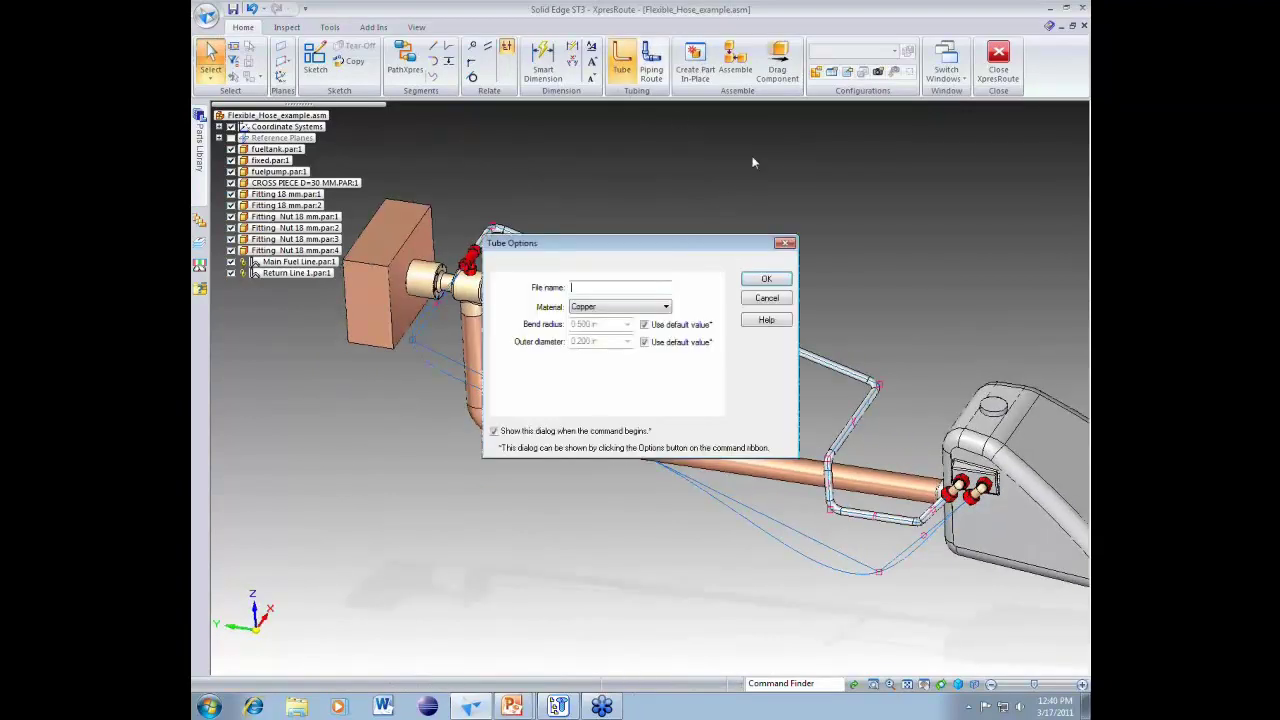
{"action": "type", "text": "Lin"}
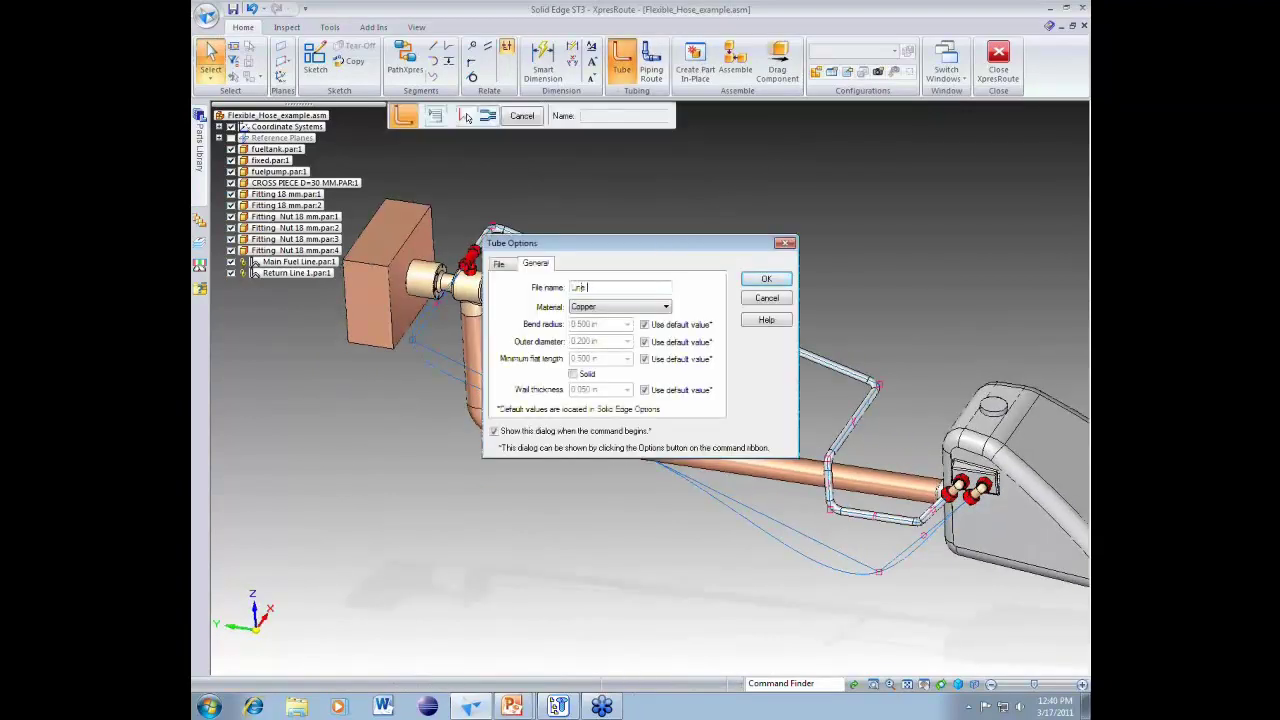
{"action": "type", "text": "e 3"}
{"action": "left_click", "coordinate": [645, 342]}
{"action": "left_click", "coordinate": [627, 342]}
{"action": "left_click", "coordinate": [586, 354]}
{"action": "left_click", "coordinate": [762, 282]}
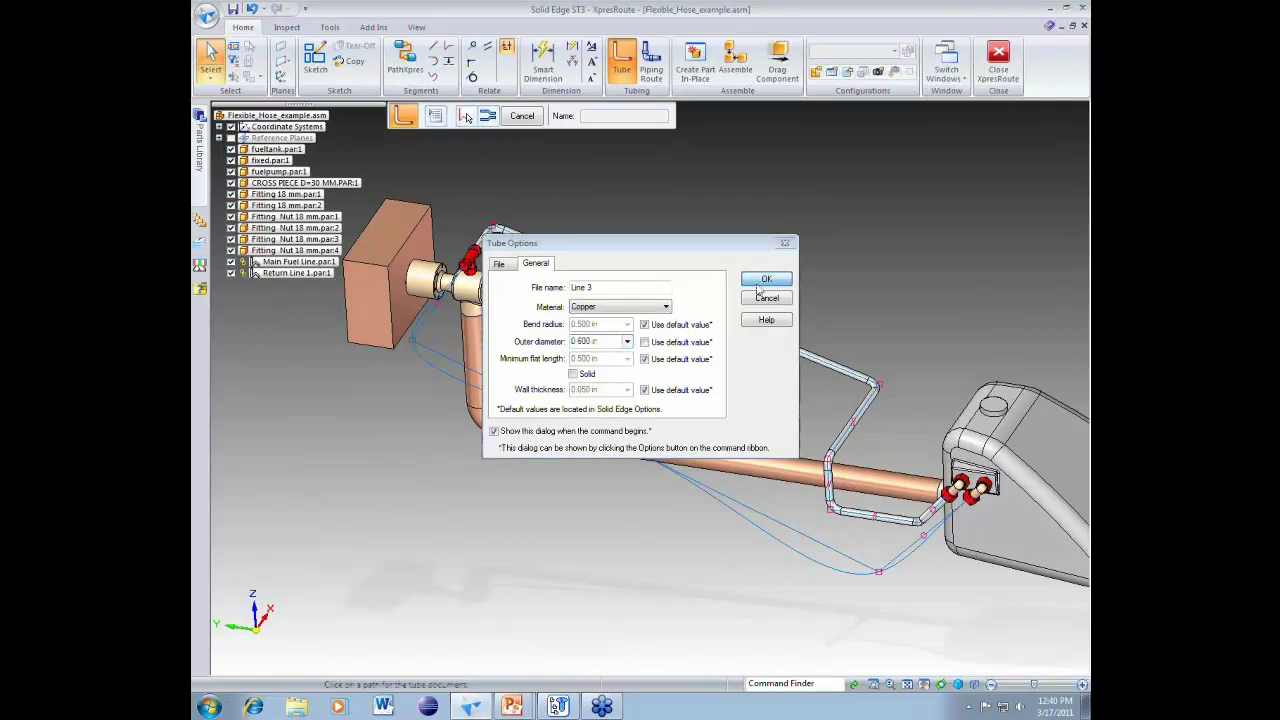
Step: Create the Line 3 tube along the curved path between the pump fitting and the tank fitting
{"action": "left_click", "coordinate": [443, 376]}
{"action": "left_click", "coordinate": [756, 116]}
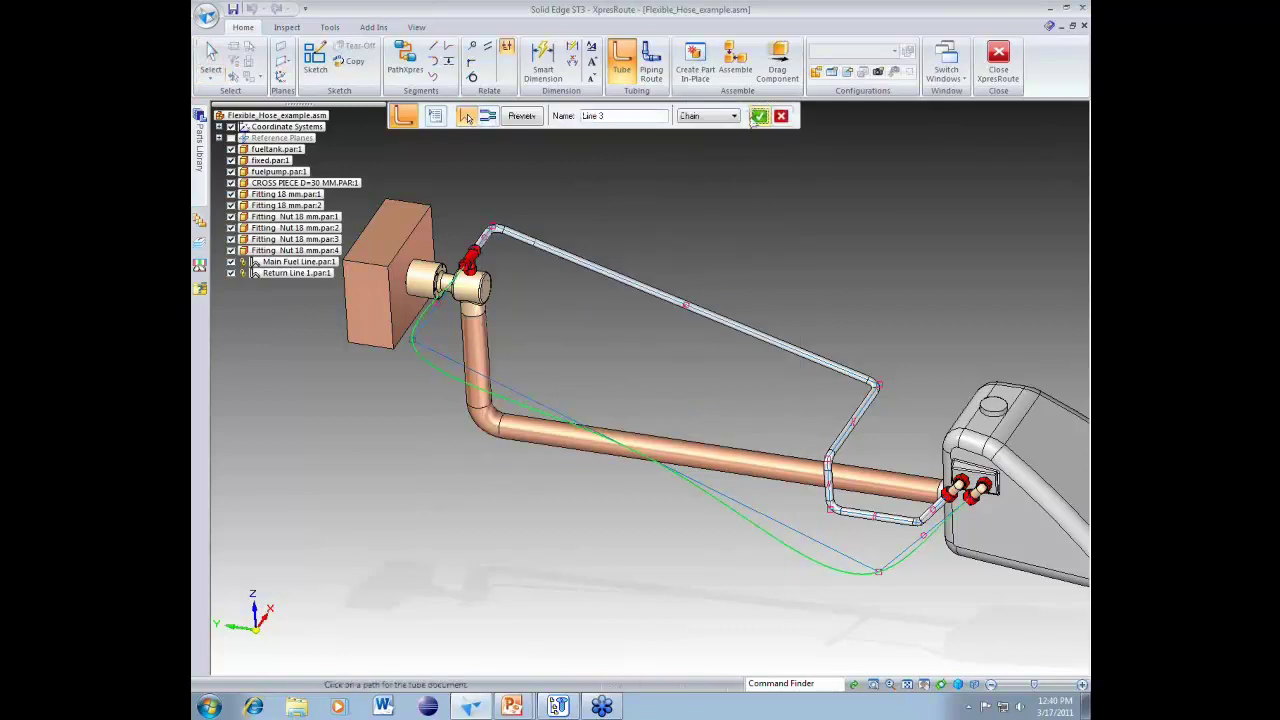
{"action": "left_click", "coordinate": [756, 117]}
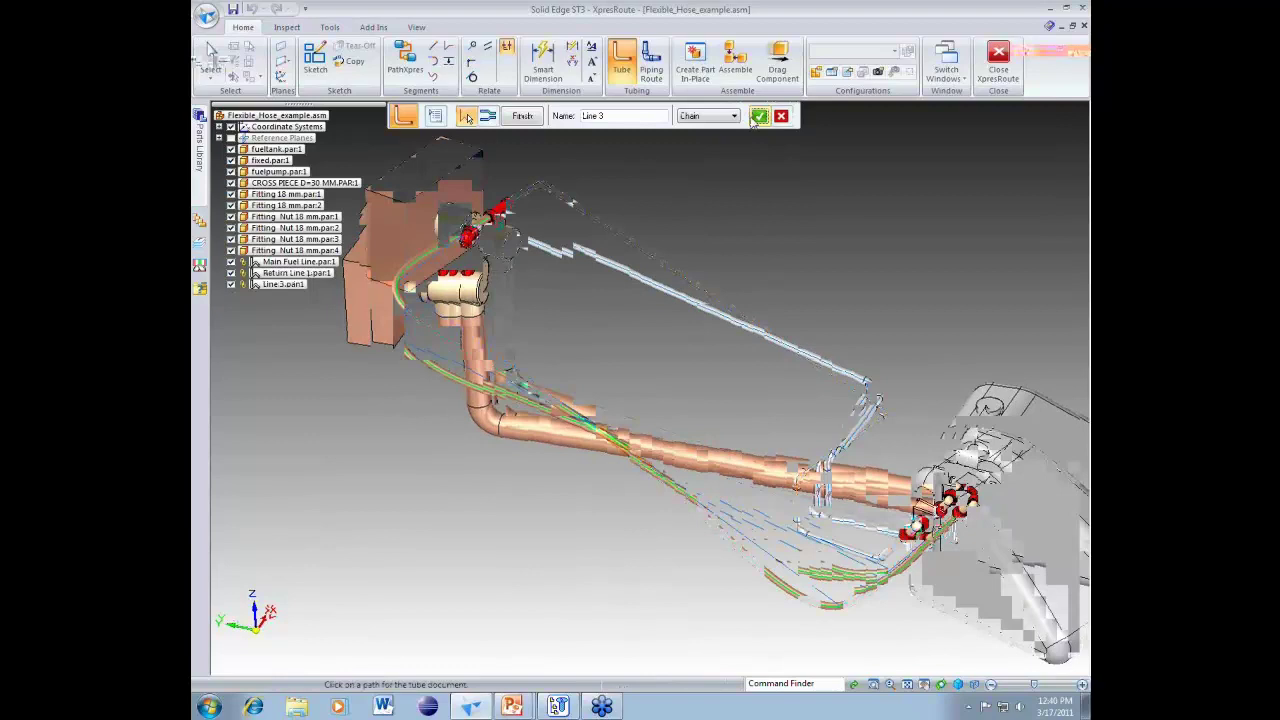
{"action": "left_click", "coordinate": [758, 116]}
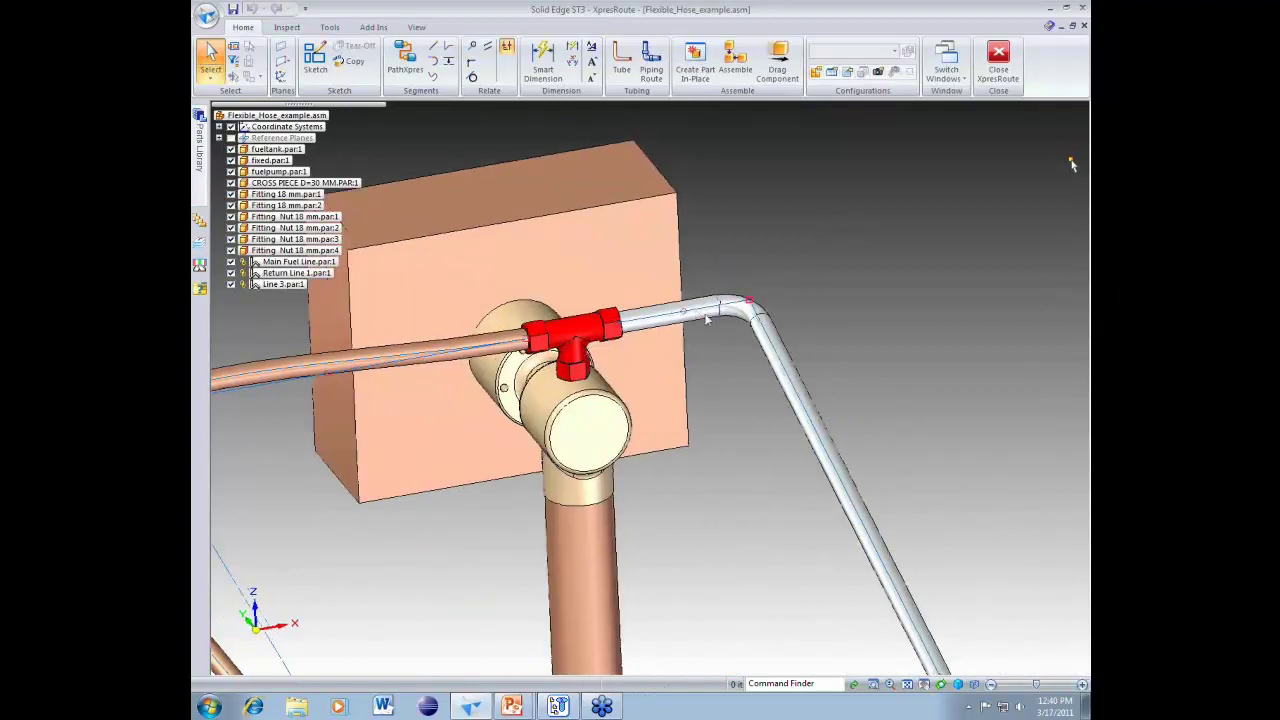
Step: Edit the return line, try the Expand, Flange and Close treatments on End 1, and choose Reduce
{"action": "double_click", "coordinate": [706, 317]}
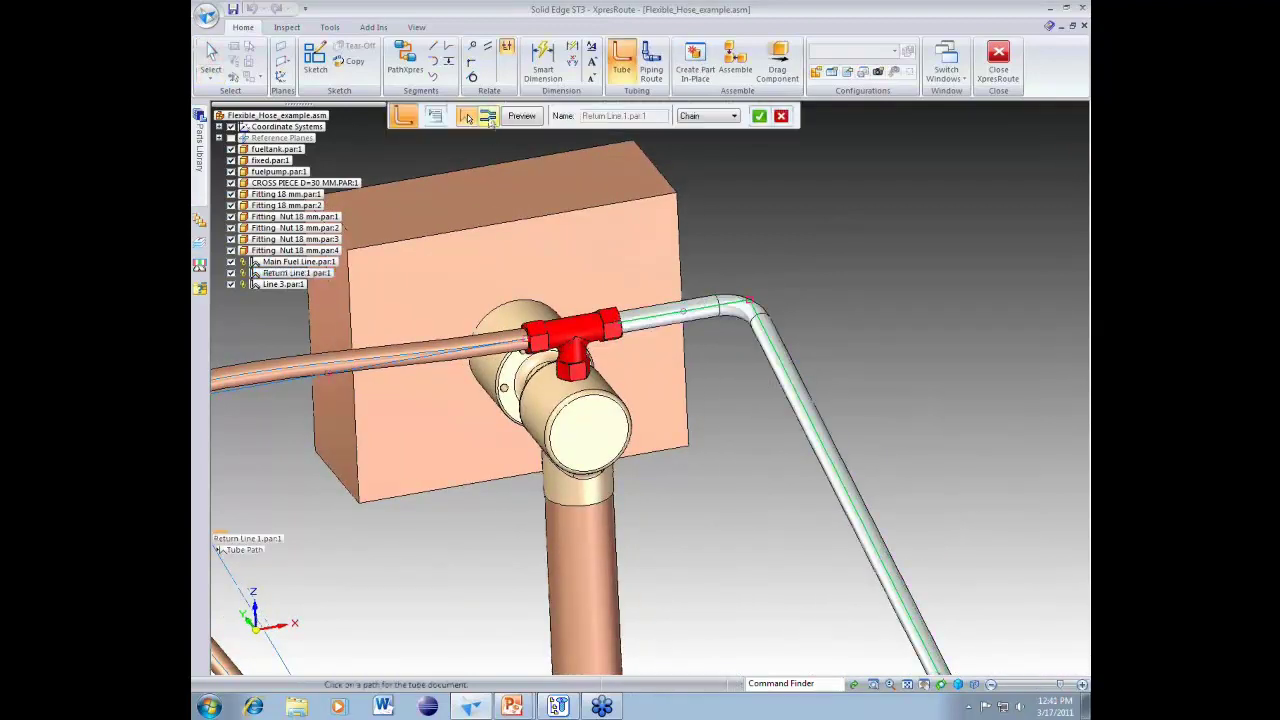
{"action": "left_click", "coordinate": [489, 118]}
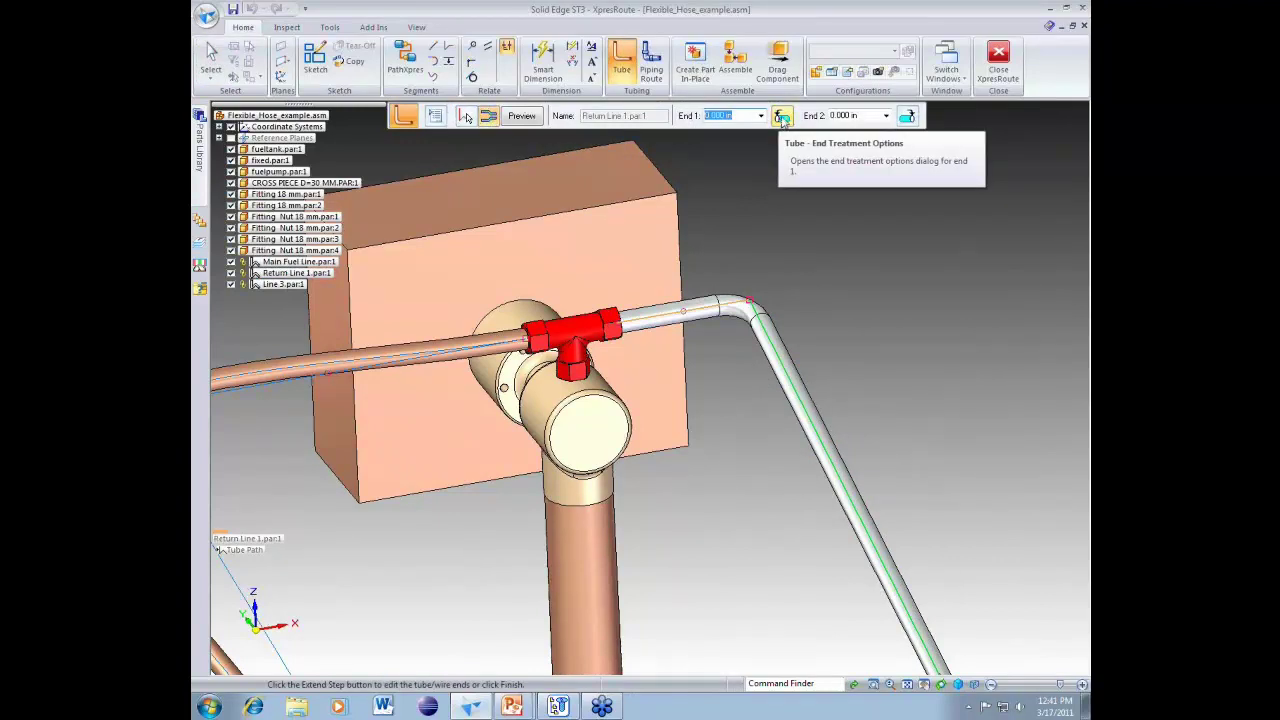
{"action": "left_click", "coordinate": [782, 118]}
{"action": "left_click", "coordinate": [630, 290]}
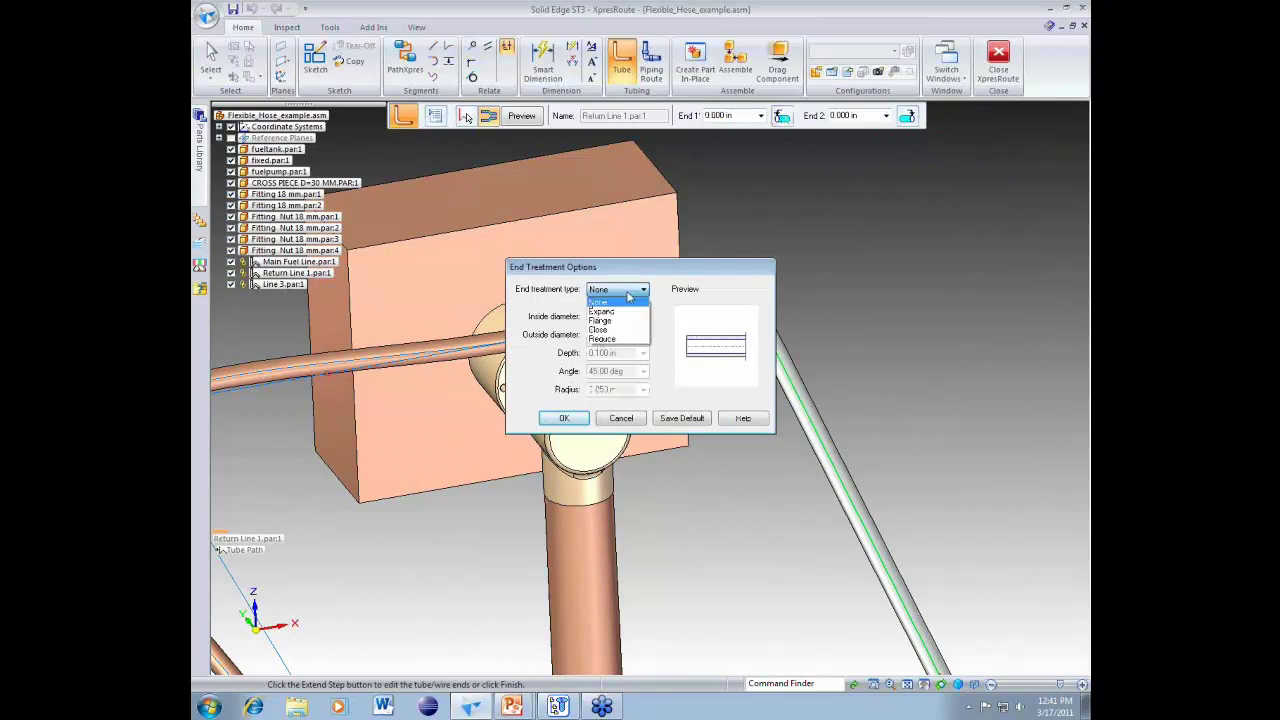
{"action": "left_click", "coordinate": [632, 313]}
{"action": "left_click", "coordinate": [643, 290]}
{"action": "left_click", "coordinate": [636, 320]}
{"action": "left_click", "coordinate": [644, 290]}
{"action": "left_click", "coordinate": [600, 329]}
{"action": "left_click", "coordinate": [643, 290]}
{"action": "left_click", "coordinate": [630, 339]}
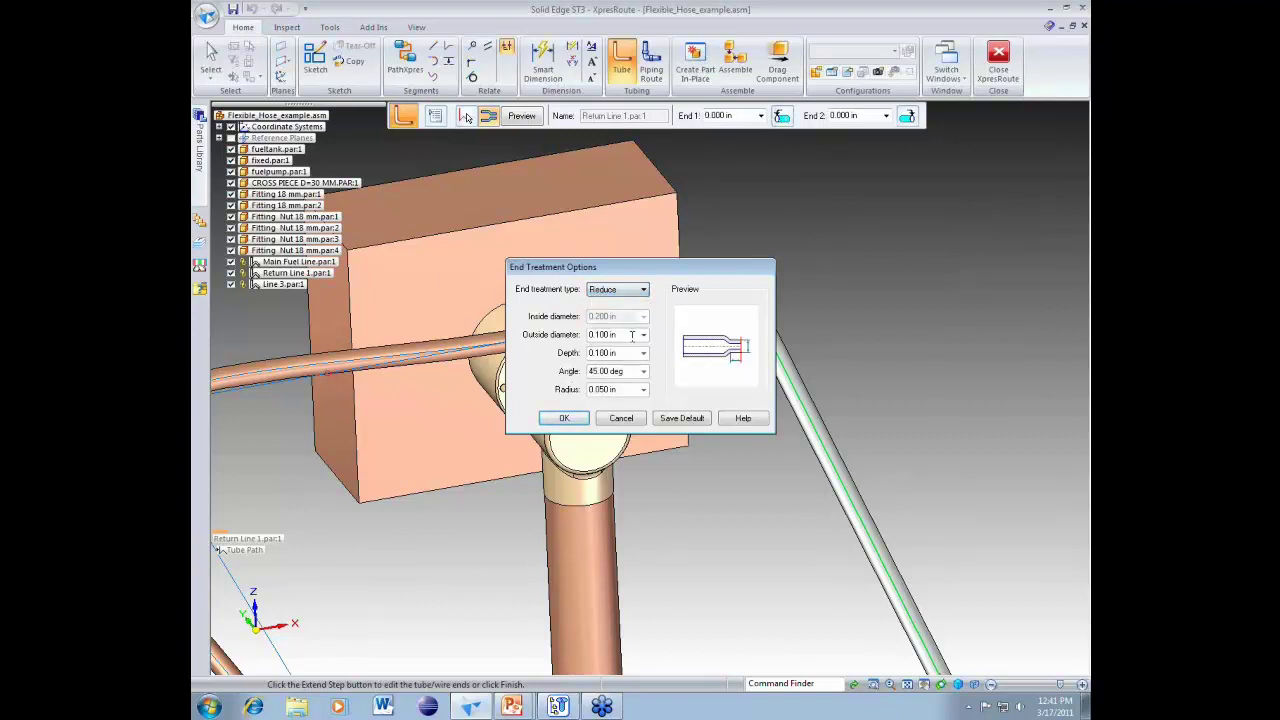
Step: Edit the outside diameter of the reduced end, set its depth to 0.25 in and finish the return line
{"action": "left_click", "coordinate": [625, 333]}
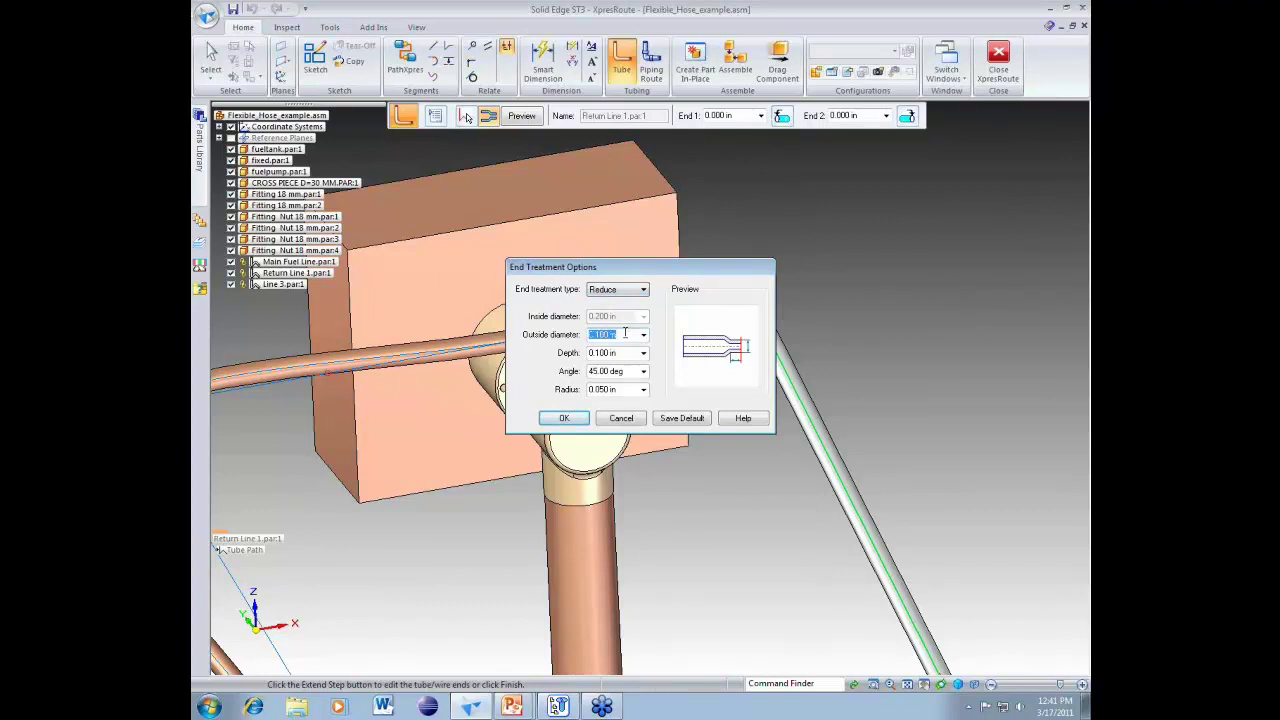
{"action": "key", "text": "BackSpace"}
{"action": "key", "text": "Tab"}
{"action": "type", "text": ".25"}
{"action": "key", "text": "Return"}
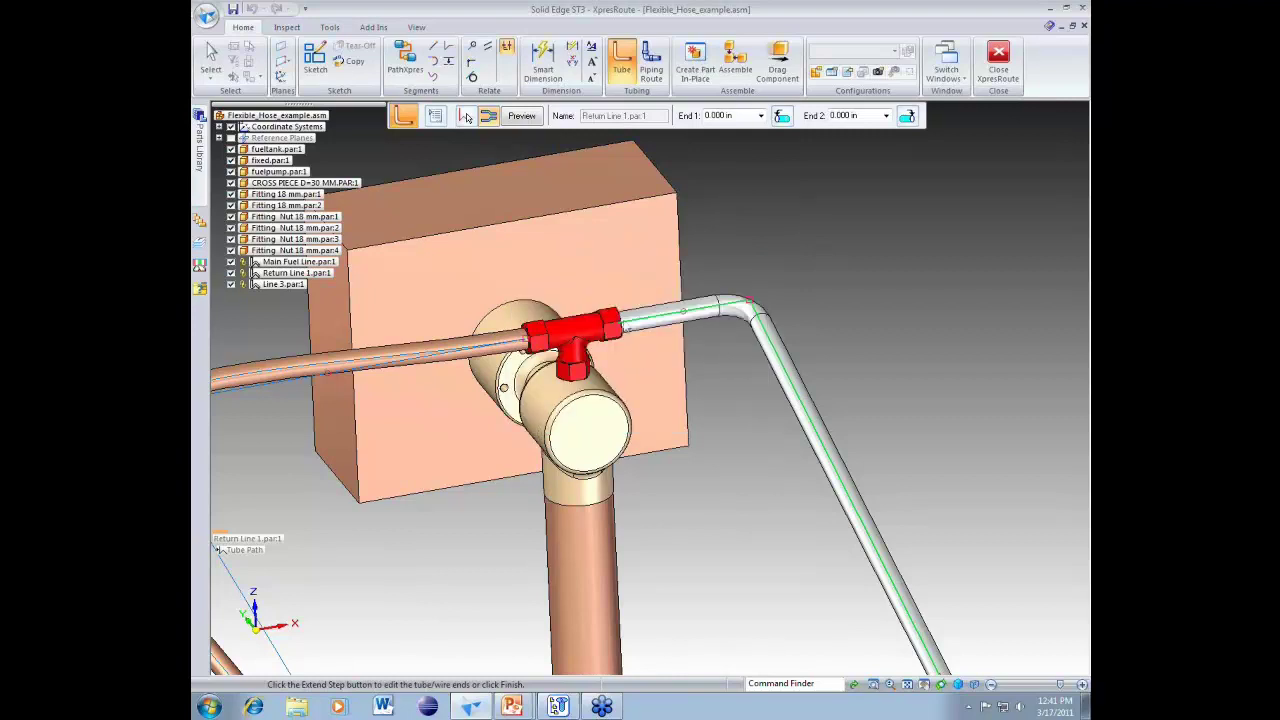
{"action": "left_click", "coordinate": [530, 118]}
{"action": "left_click", "coordinate": [530, 118]}
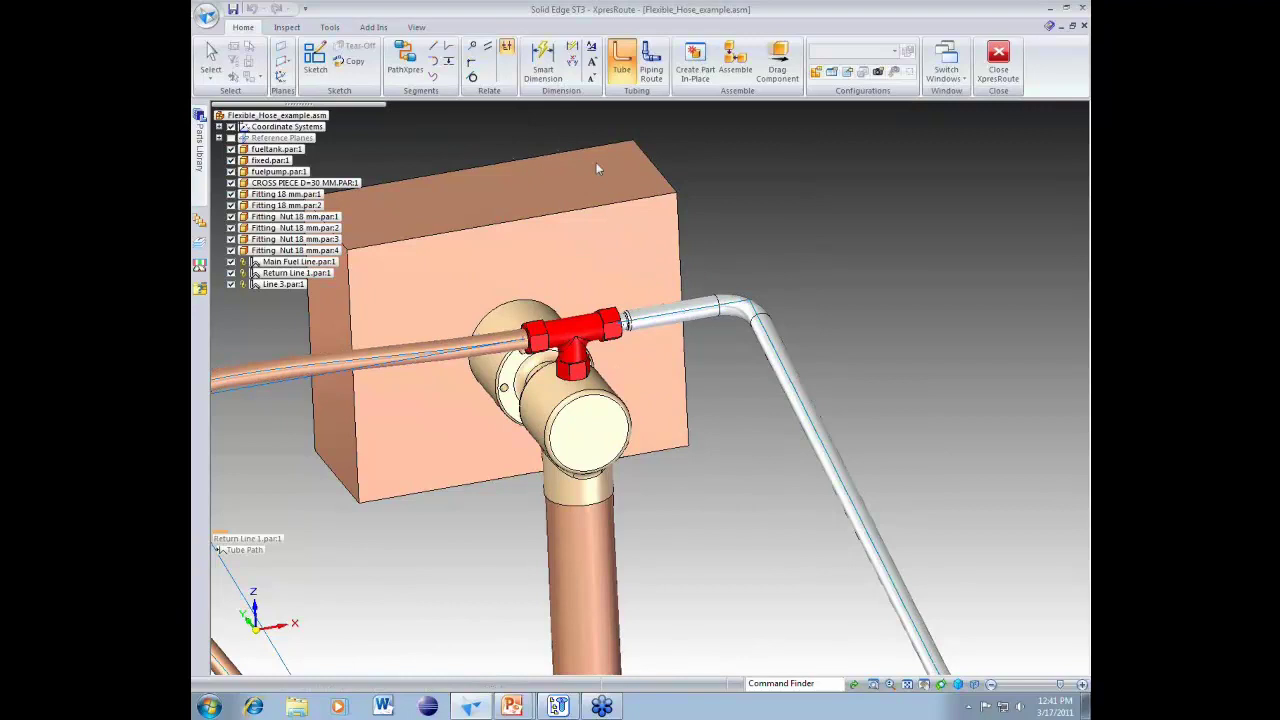
Step: Inspect the reduced end of the return line where it enters the red tee fitting, up close and in context
{"action": "scroll", "coordinate": [640, 334], "scroll_direction": "up", "scroll_amount": 1}
{"action": "key", "text": "Escape"}
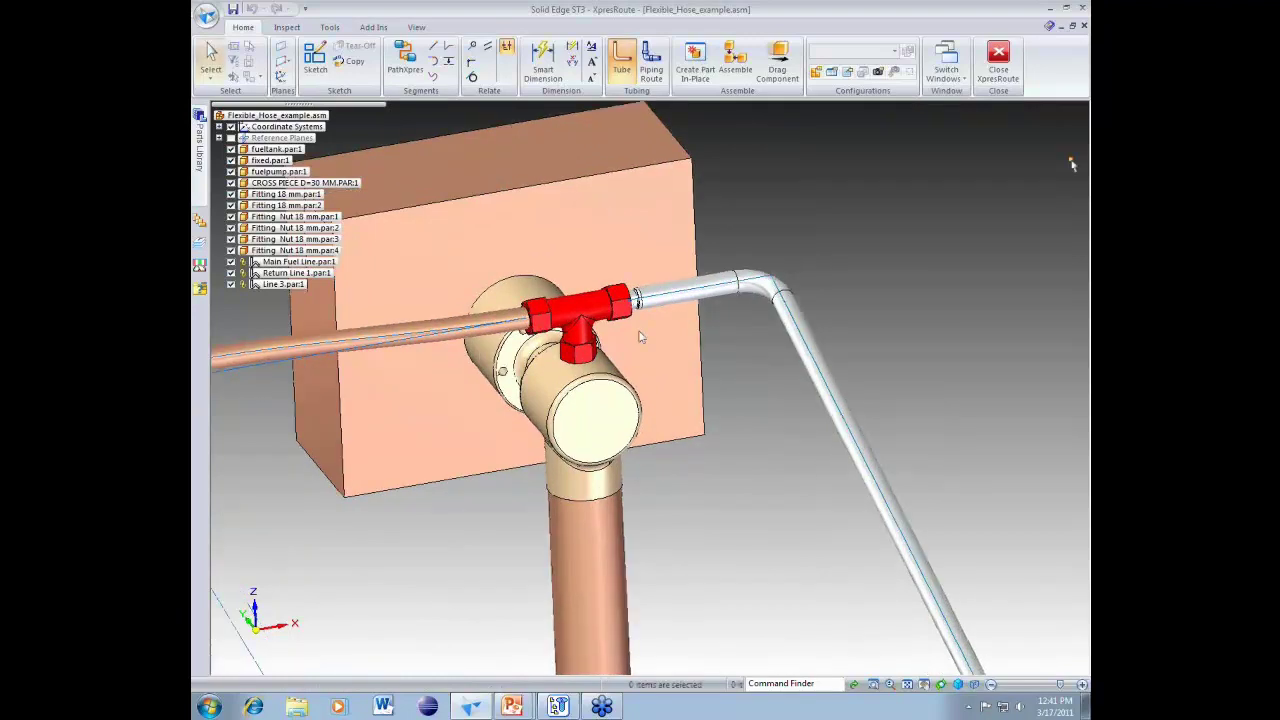
{"action": "key", "text": "Escape"}
{"action": "scroll", "coordinate": [641, 337], "scroll_direction": "up", "scroll_amount": 3}
{"action": "scroll", "coordinate": [931, 226], "scroll_direction": "up", "scroll_amount": 2}
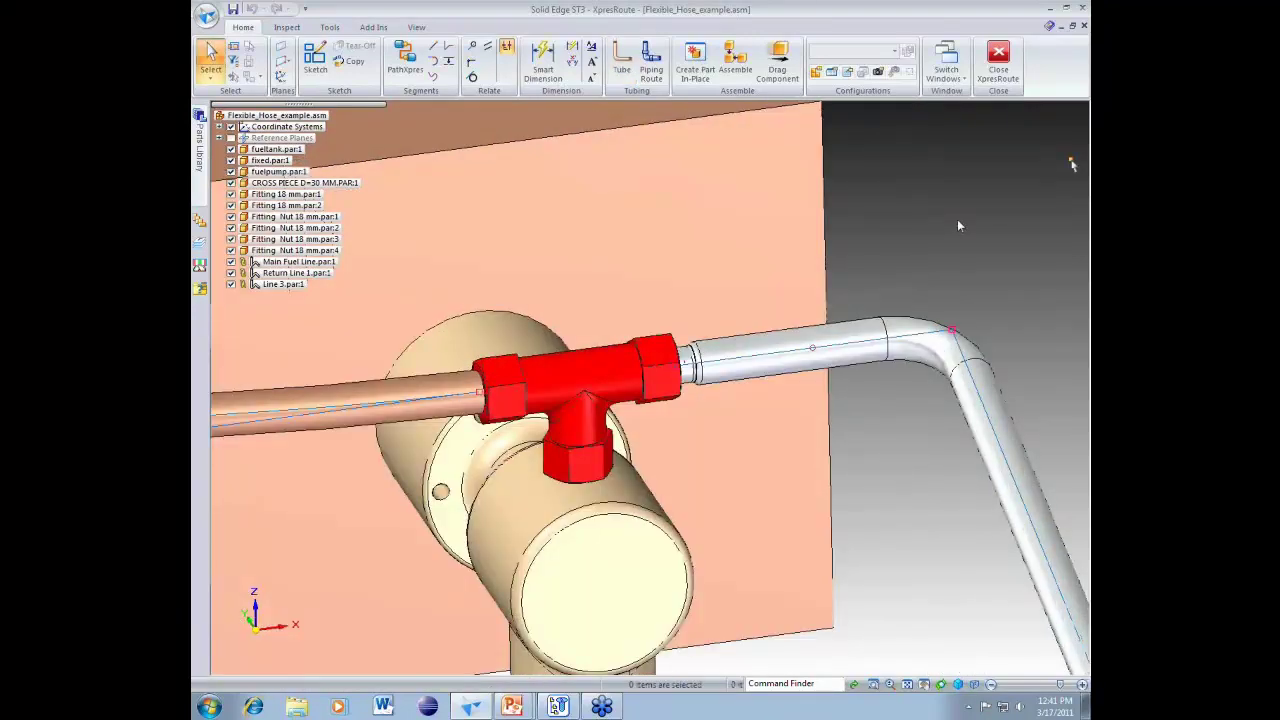
{"action": "scroll", "coordinate": [957, 219], "scroll_direction": "down", "scroll_amount": 1}
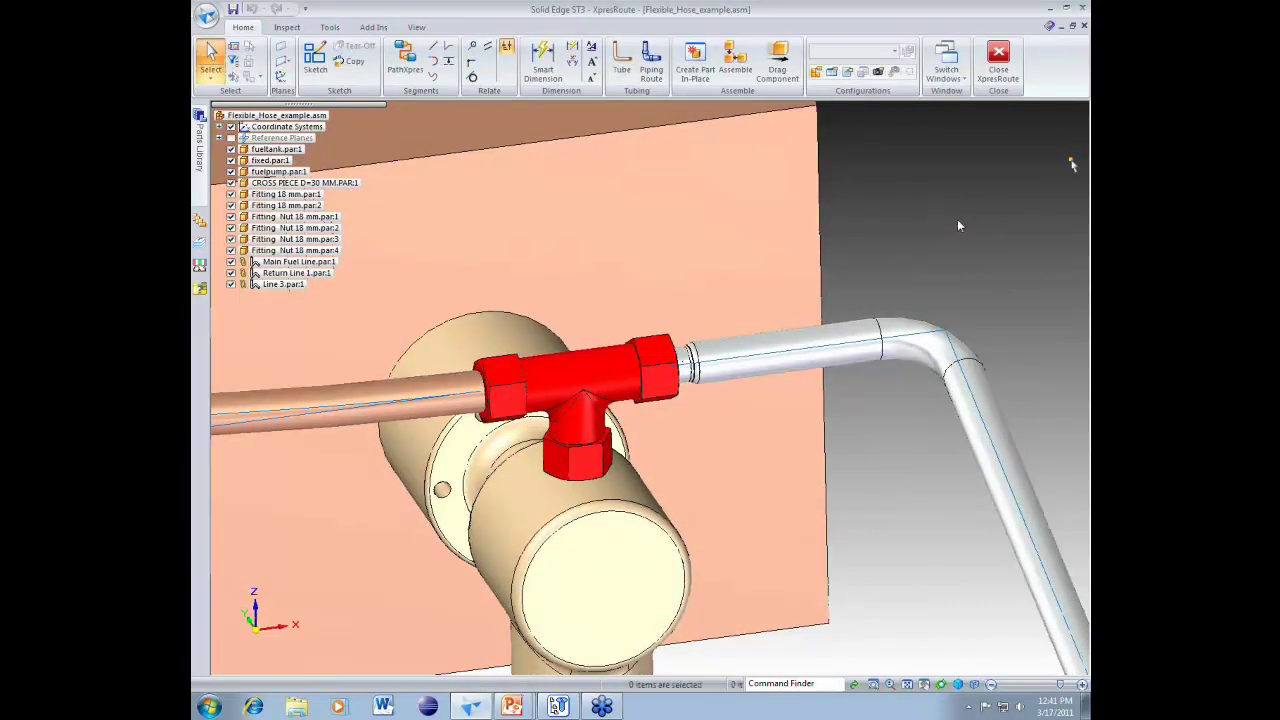
{"action": "scroll", "coordinate": [957, 219], "scroll_direction": "down", "scroll_amount": 3}
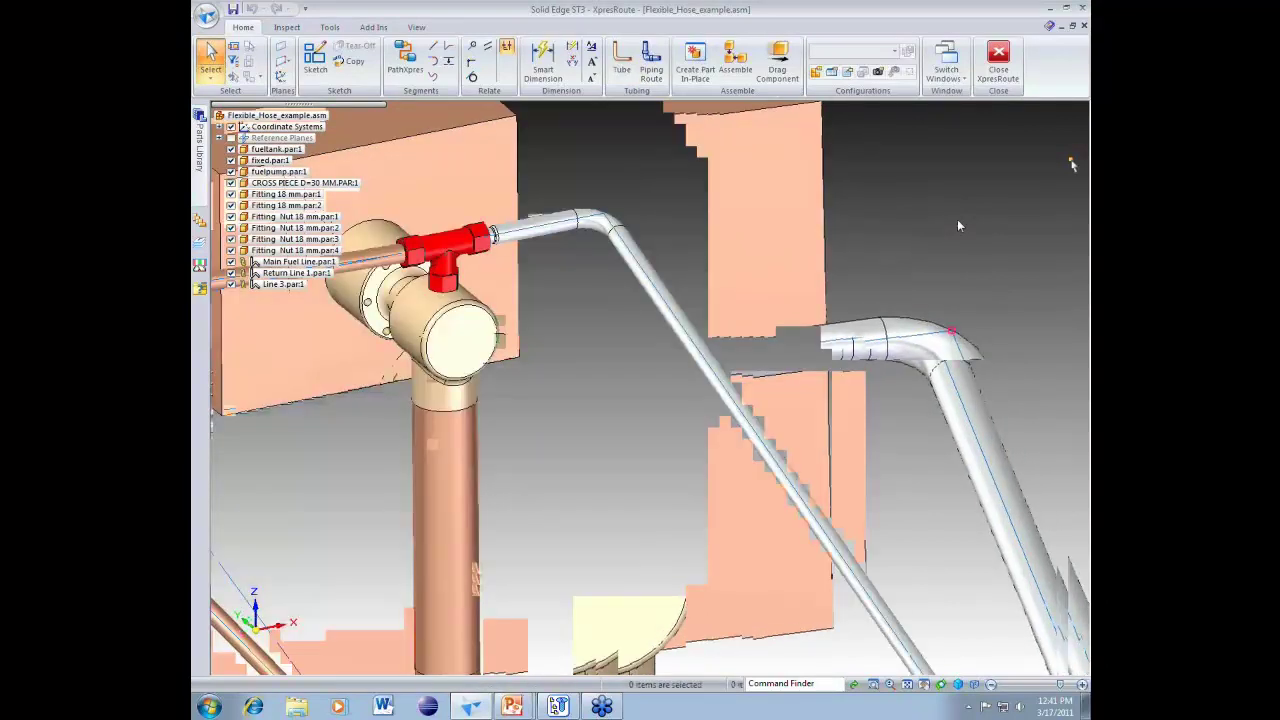
{"action": "scroll", "coordinate": [957, 226], "scroll_direction": "down", "scroll_amount": 2}
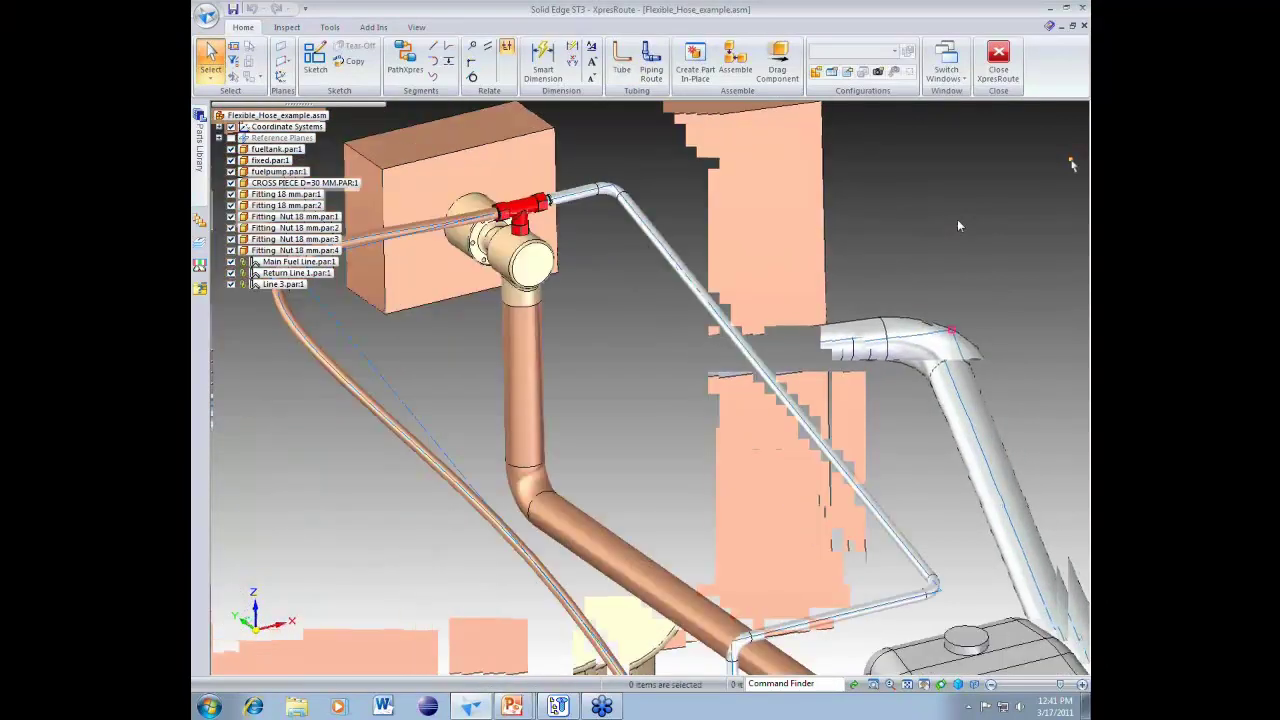
Step: Move the return line's lower horizontal path segment away from the fuel tank and update all links
{"action": "middle_click_drag", "start_coordinate": [956, 226], "coordinate": [860, 320]}
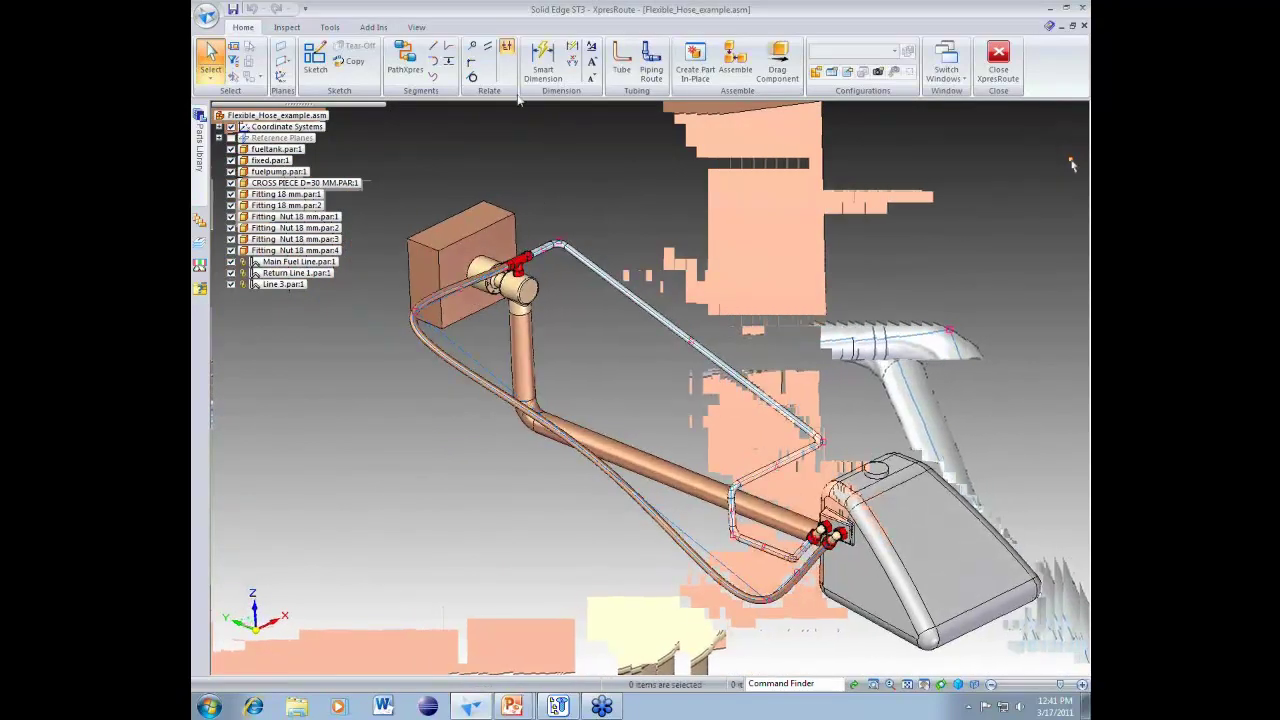
{"action": "left_click", "coordinate": [448, 49]}
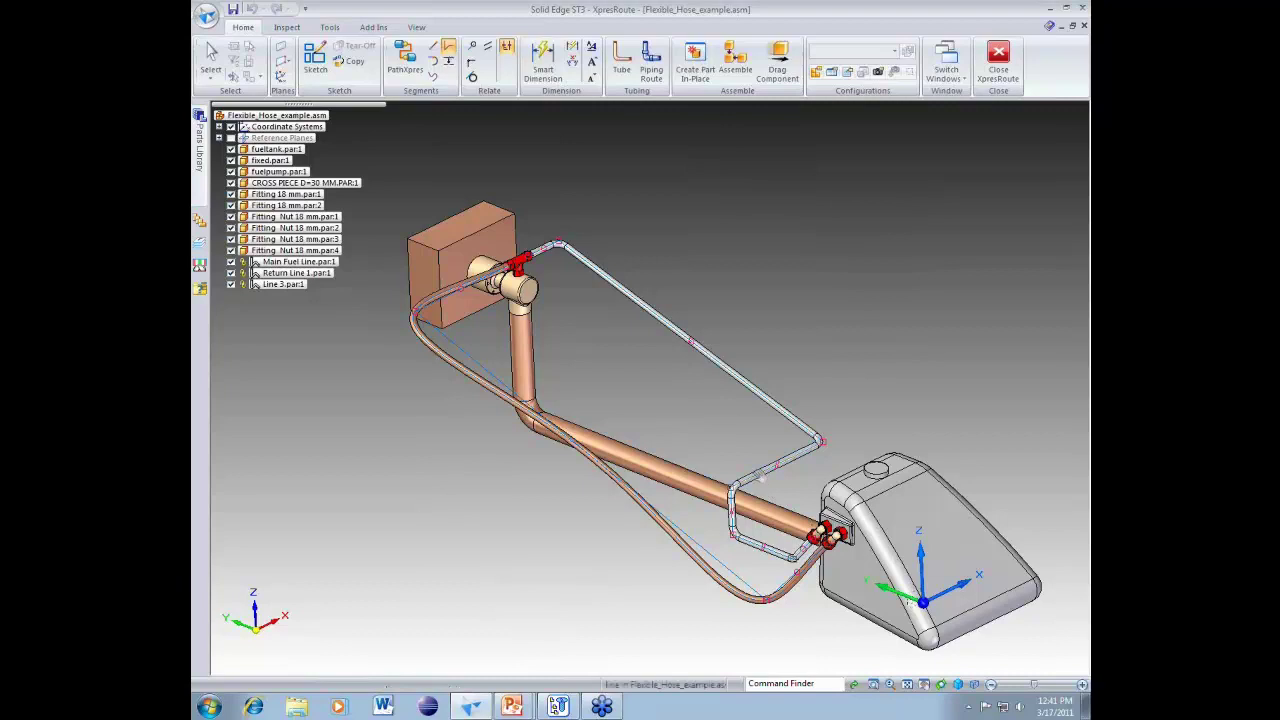
{"action": "mouse_move", "coordinate": [761, 476]}
{"action": "left_mouse_down"}
{"action": "mouse_move", "coordinate": [683, 420]}
{"action": "mouse_move", "coordinate": [723, 432]}
{"action": "left_mouse_up"}
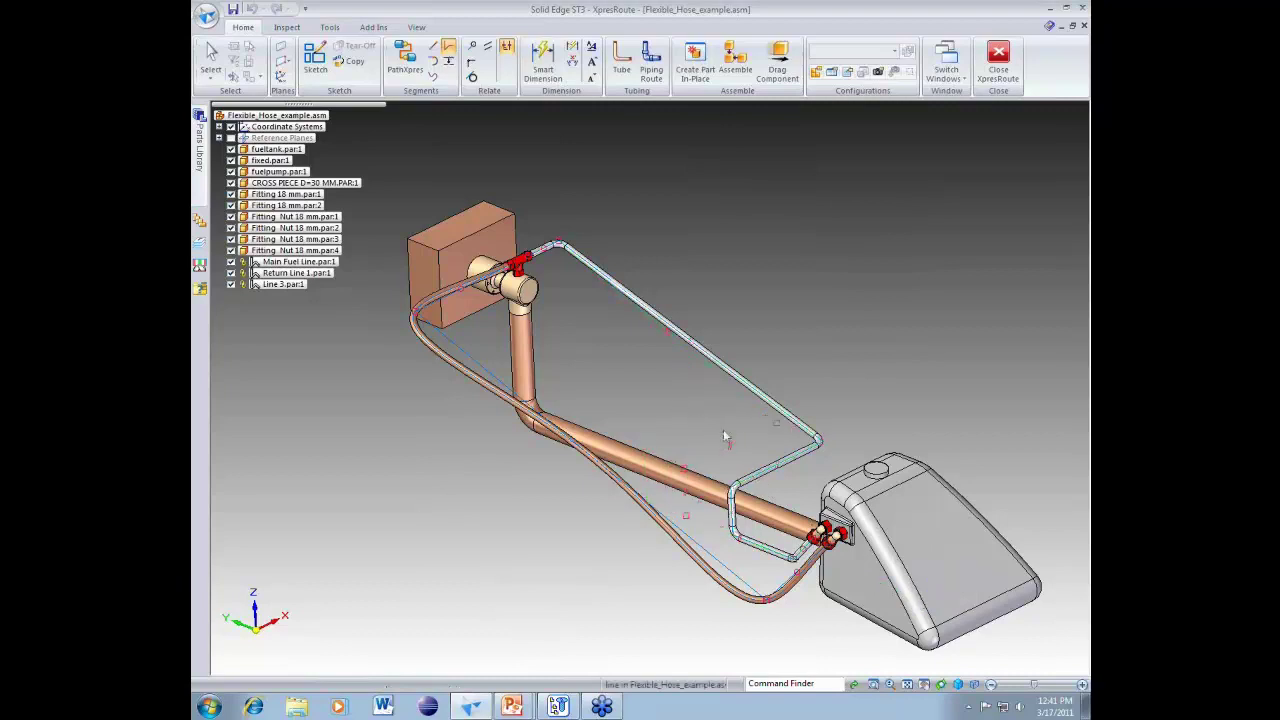
{"action": "left_click", "coordinate": [330, 28]}
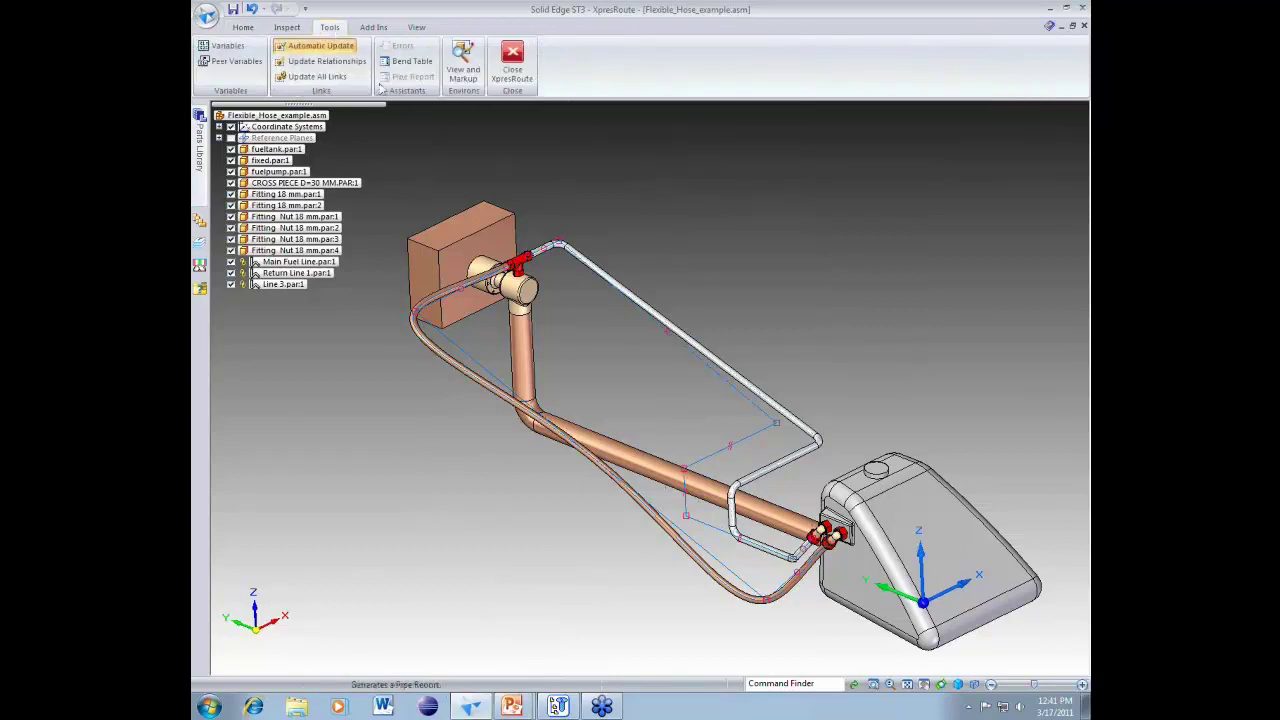
{"action": "left_click", "coordinate": [316, 78]}
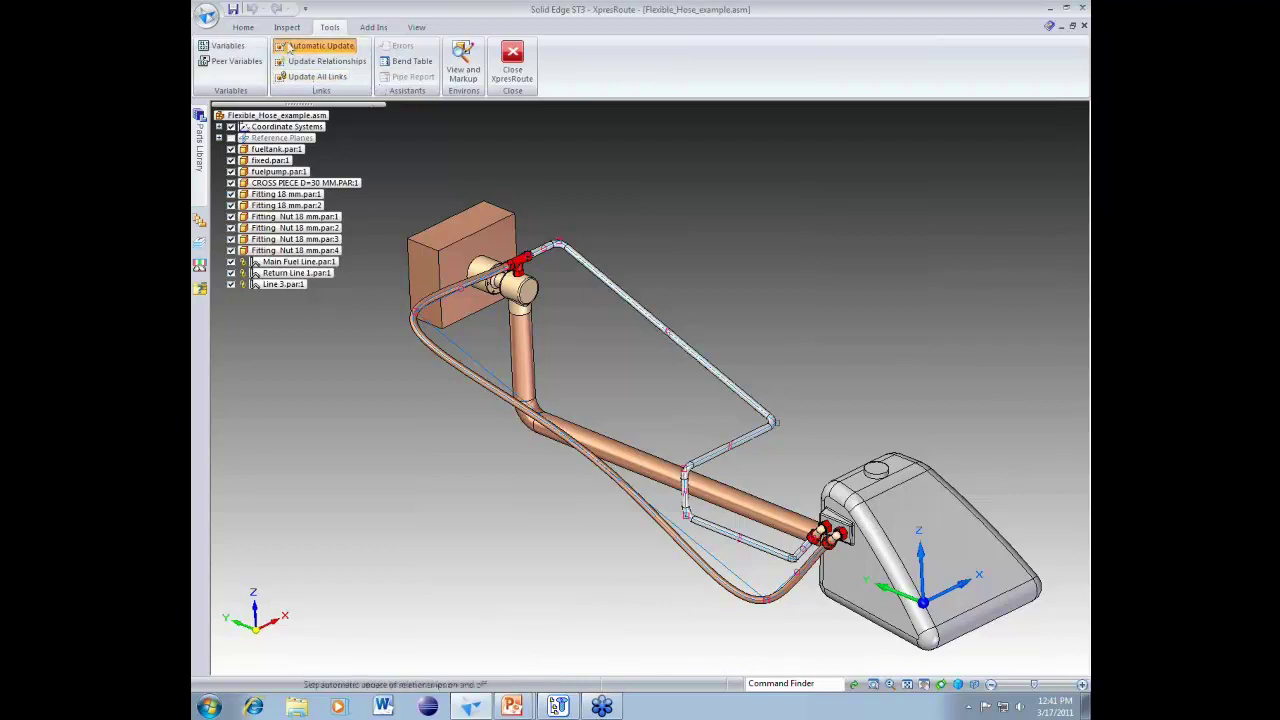
Step: Dimension the lengths of the return line's moved horizontal segment and the short vertical segment below it
{"action": "left_click", "coordinate": [246, 28]}
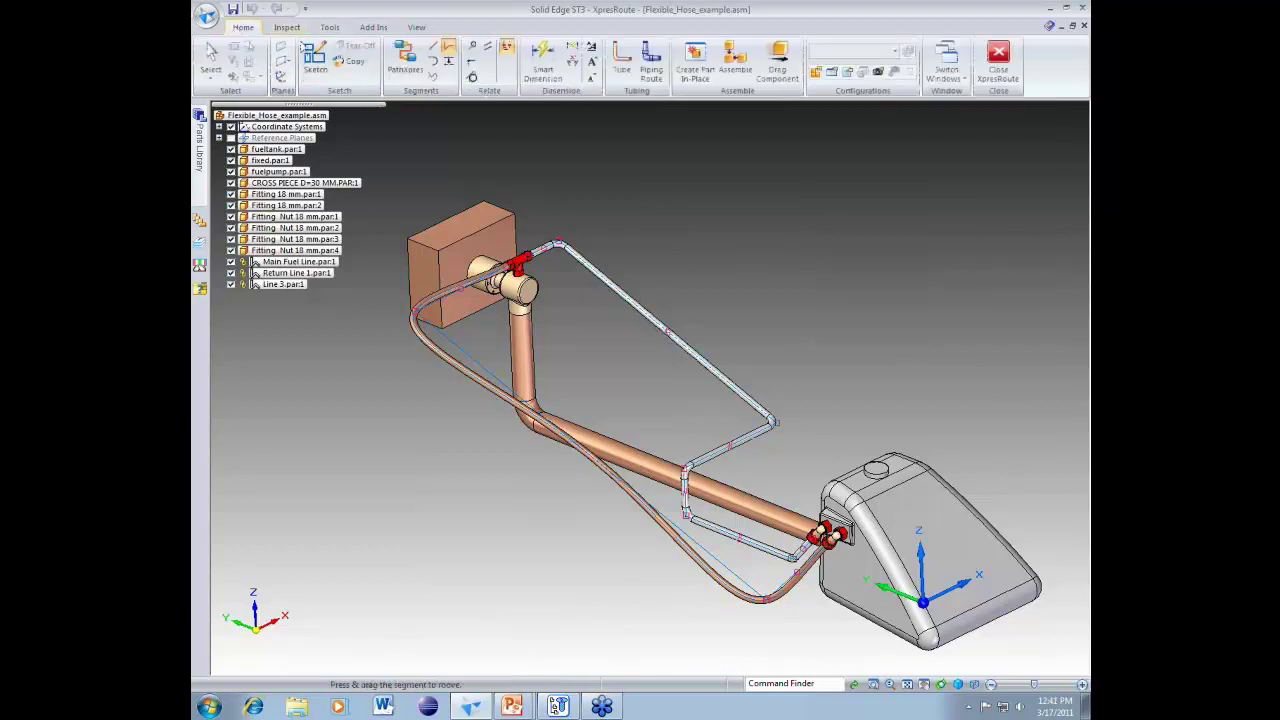
{"action": "left_click", "coordinate": [543, 62]}
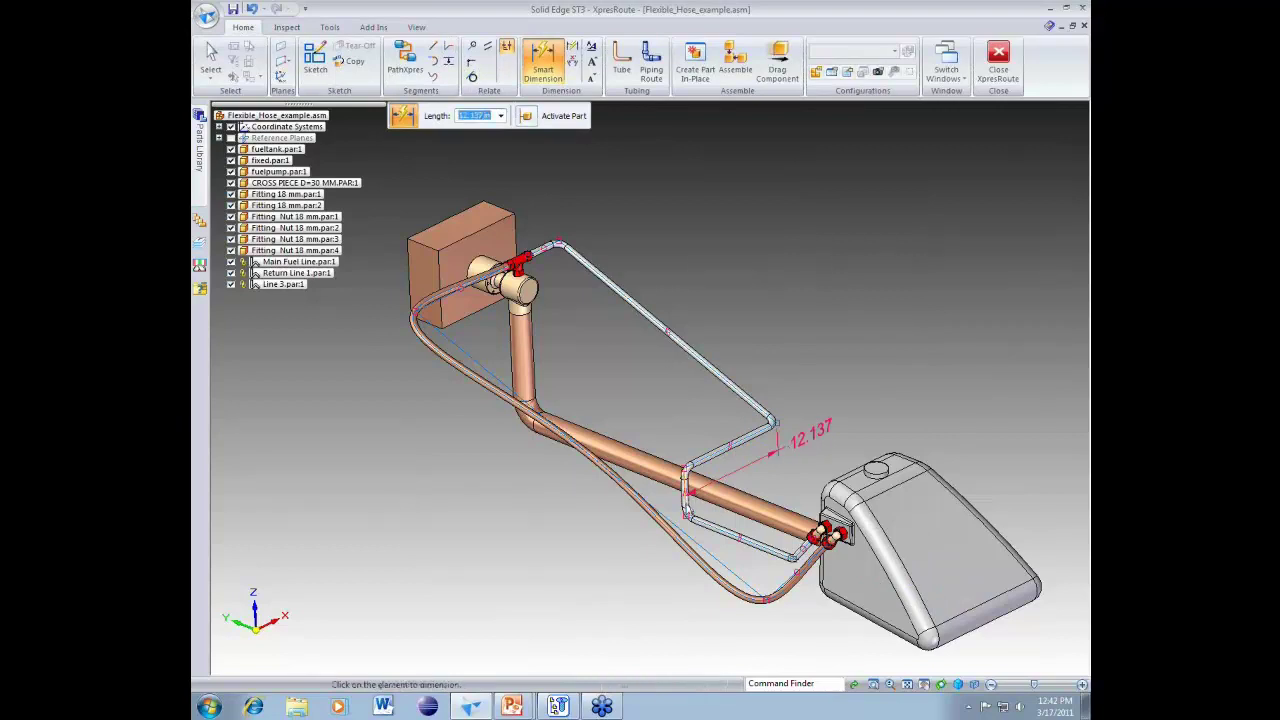
{"action": "left_click", "coordinate": [686, 500]}
{"action": "left_click", "coordinate": [726, 506]}
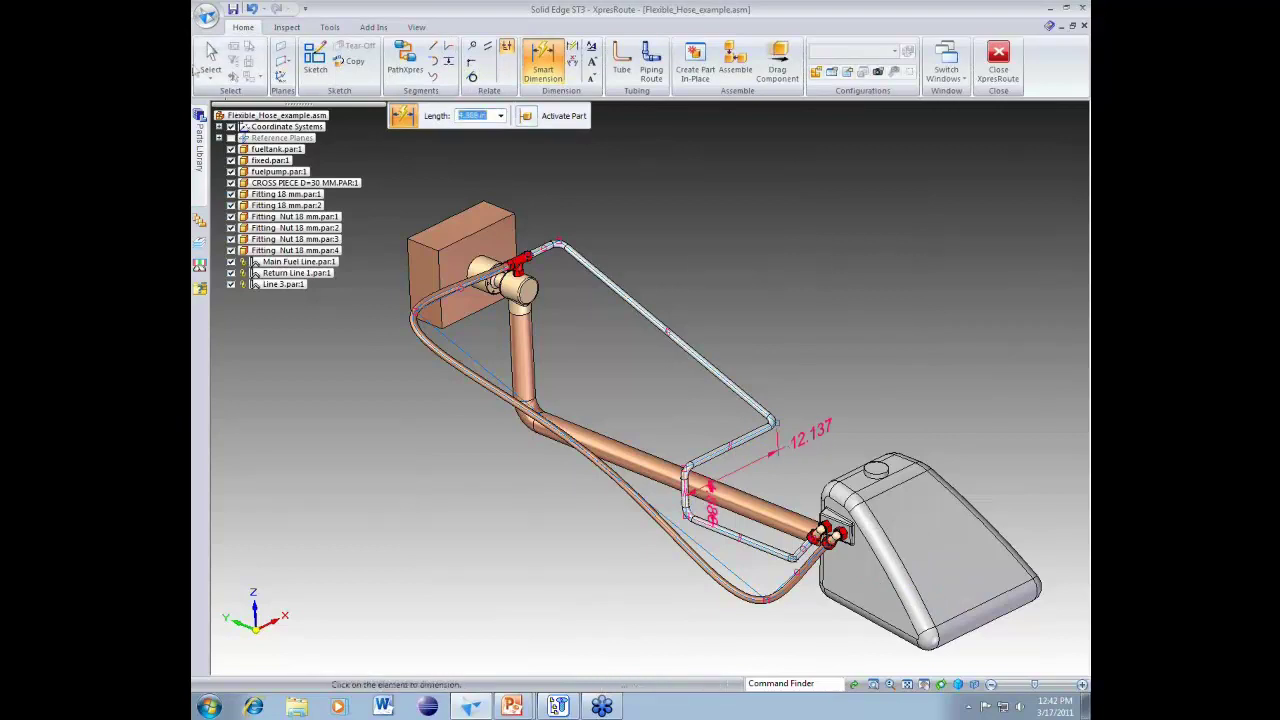
{"action": "left_click", "coordinate": [210, 58]}
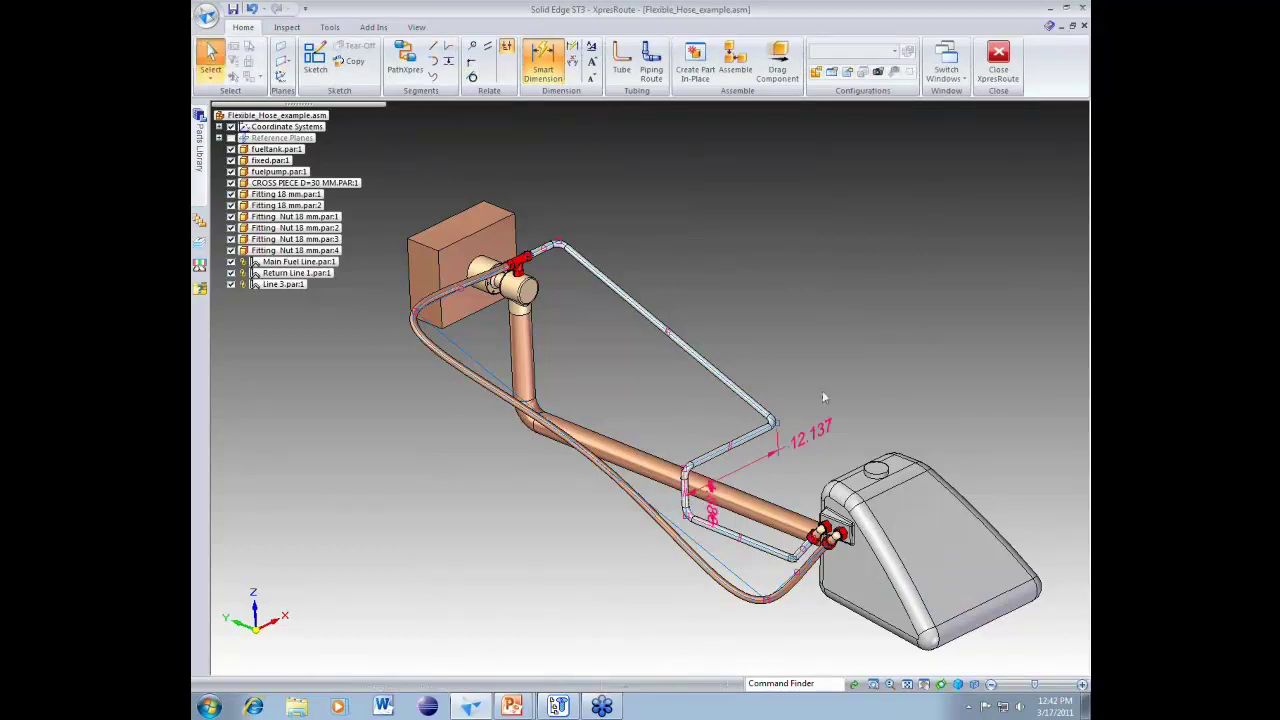
Step: Set the horizontal return line segment's length to 13.957 in and update all links so the tube follows
{"action": "left_click", "coordinate": [805, 443]}
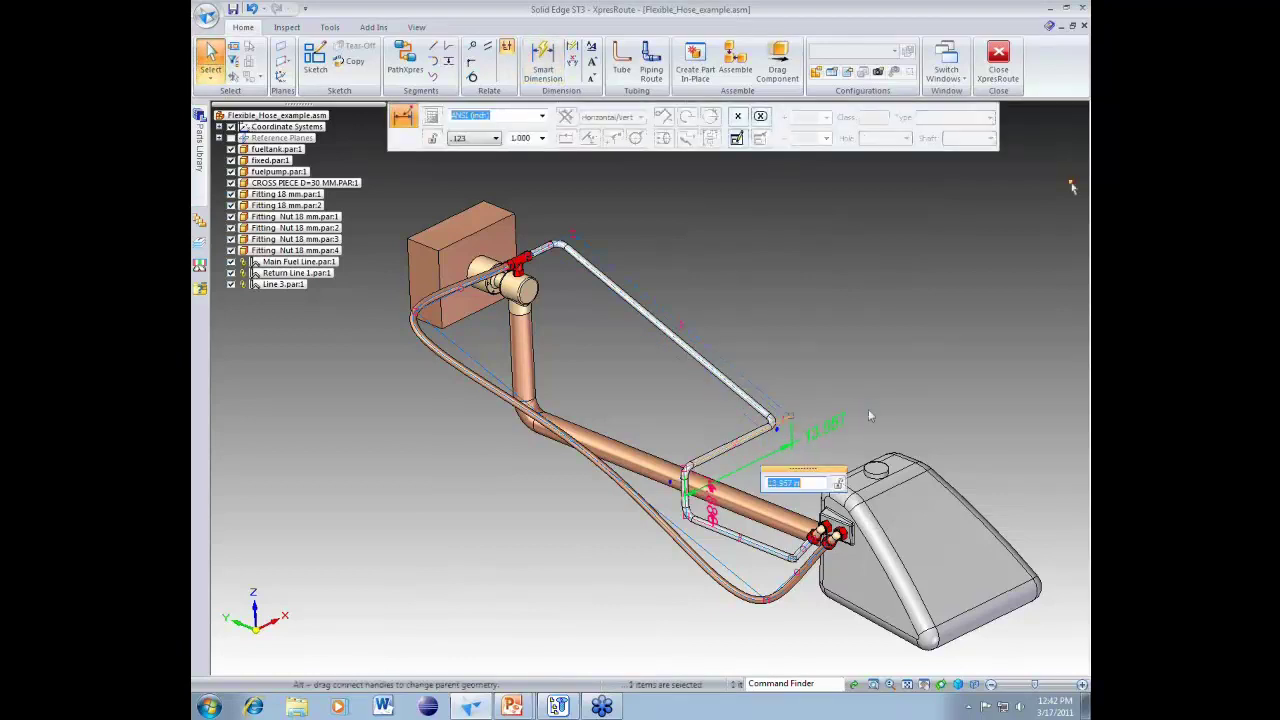
{"action": "left_click", "coordinate": [711, 505]}
{"action": "left_click", "coordinate": [815, 342]}
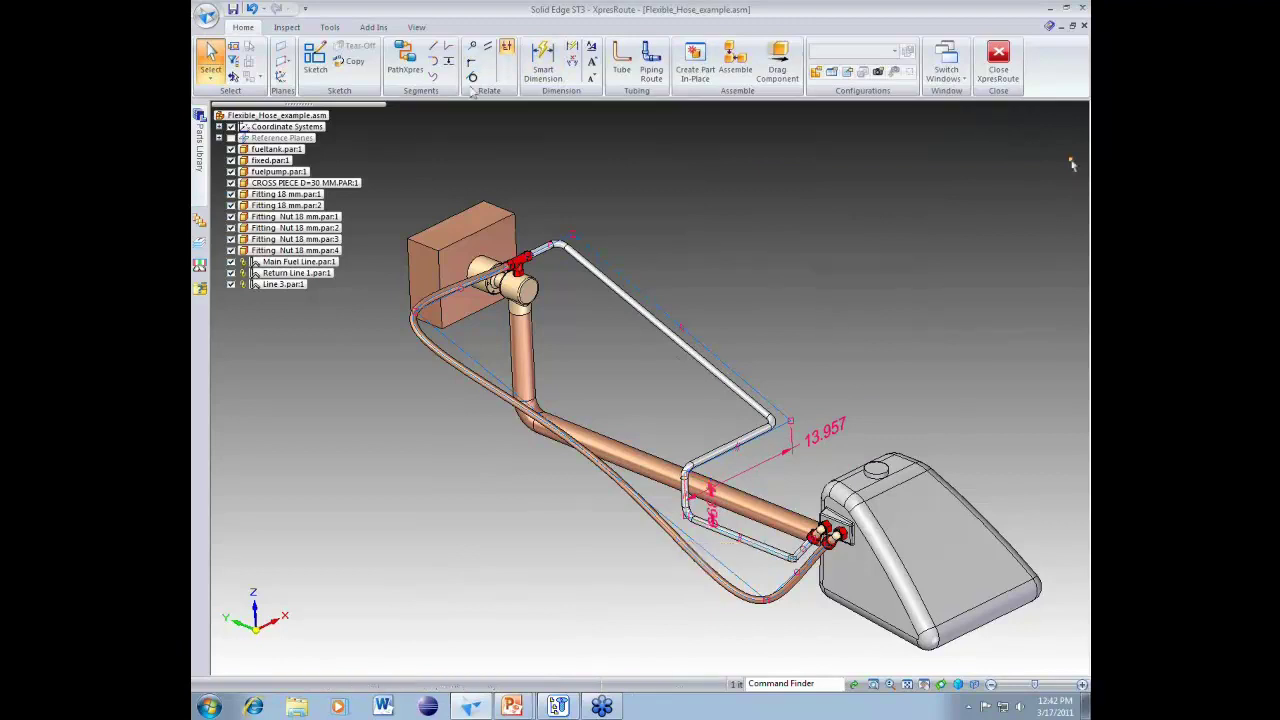
{"action": "left_click", "coordinate": [340, 27]}
{"action": "left_click", "coordinate": [331, 77]}
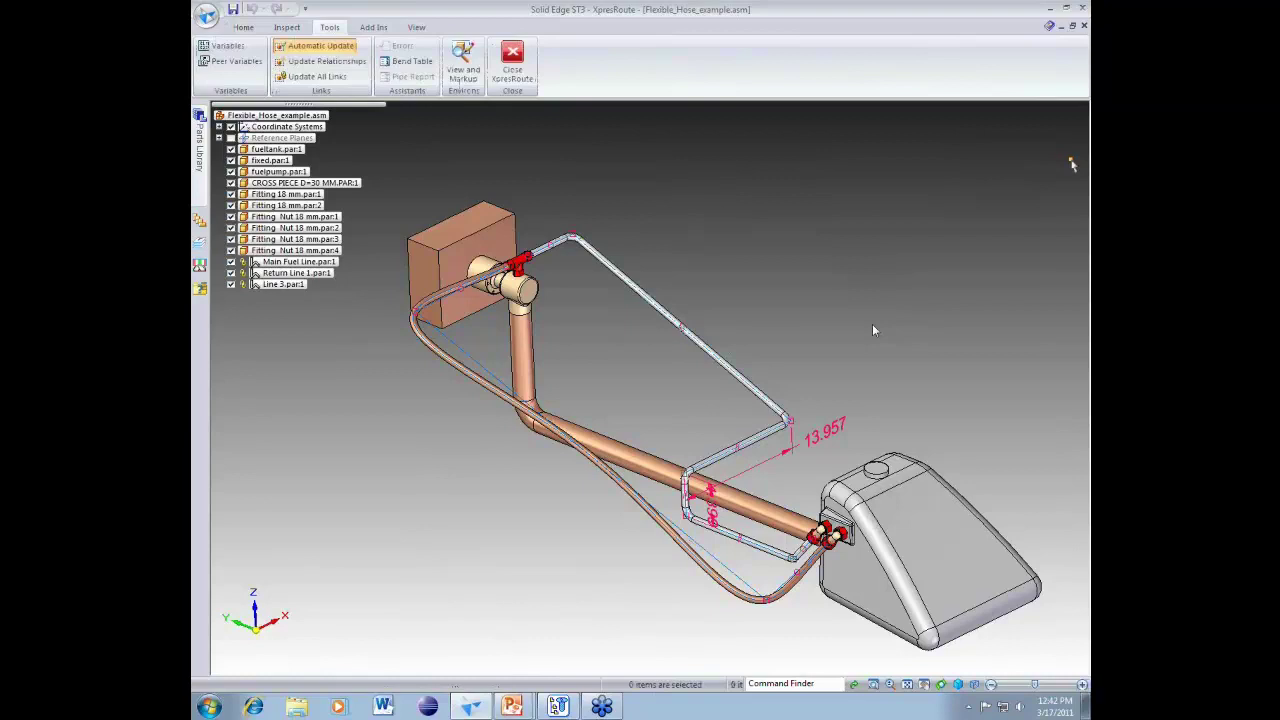
{"action": "middle_click_drag", "start_coordinate": [873, 324], "coordinate": [873, 325]}
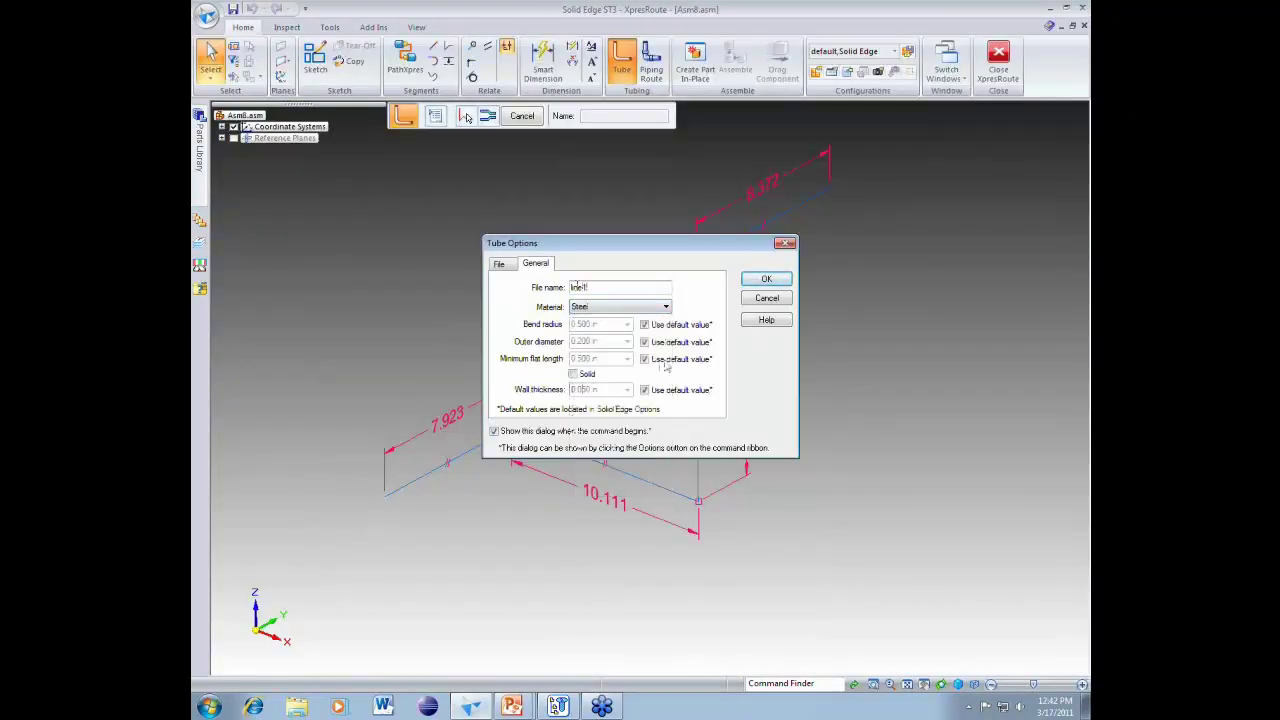
Step: Create the steel tube line1 along the dimensioned path with a 0.75 in bend radius and 1.38 in outer diameter
{"action": "left_click", "coordinate": [644, 341]}
{"action": "left_click", "coordinate": [644, 324]}
{"action": "type", "text": ".75"}
{"action": "key", "text": "Tab"}
{"action": "type", "text": "1.38"}
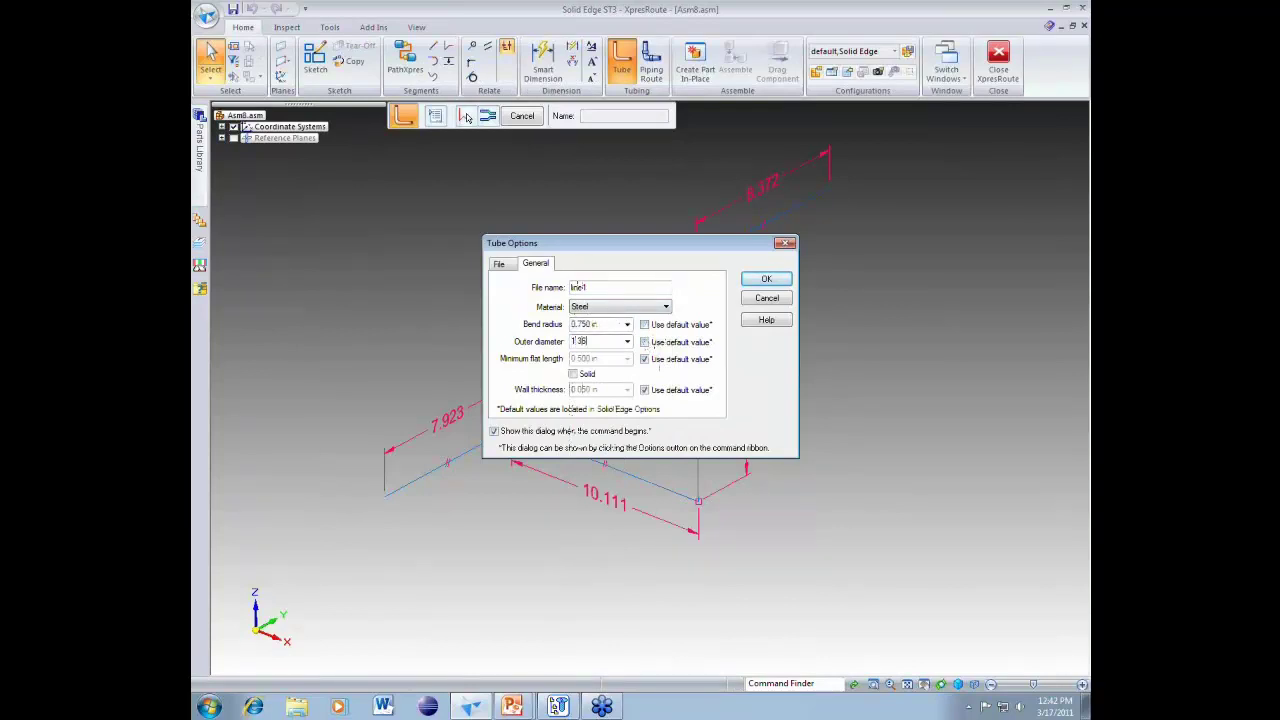
{"action": "left_click", "coordinate": [765, 282]}
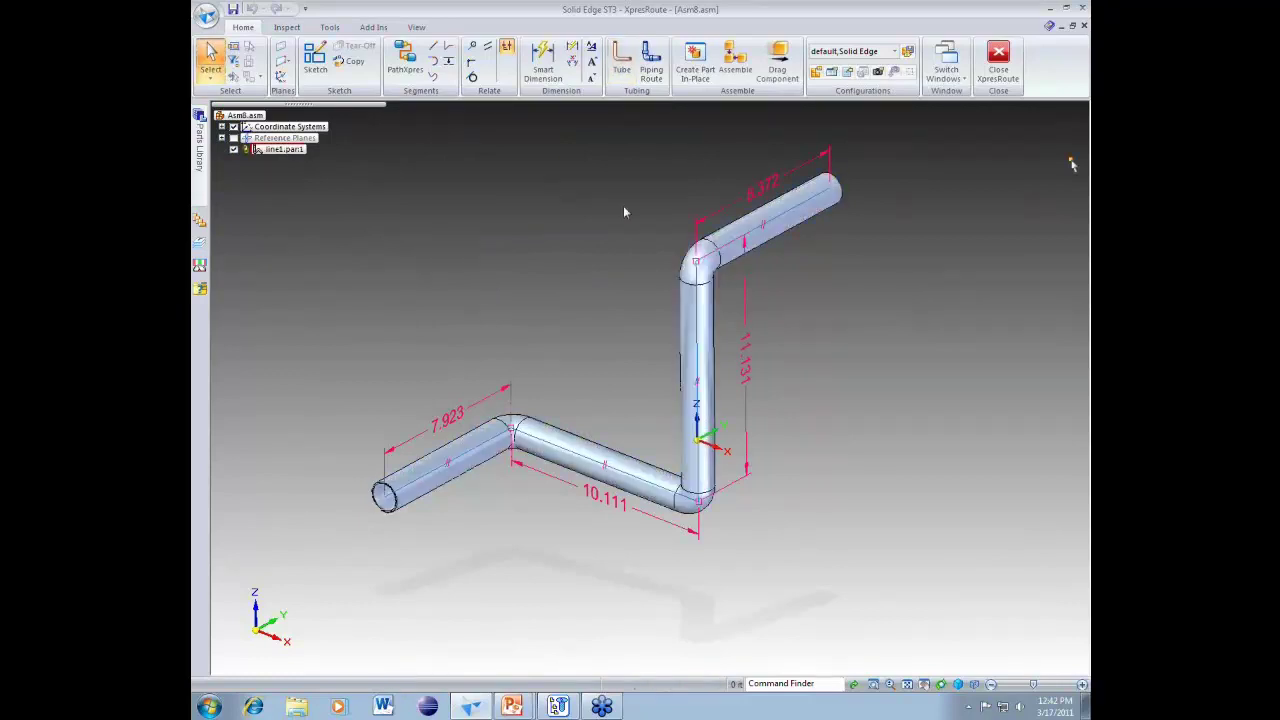
Step: Split the path segments on both sides of the upper bend in line1
{"action": "left_click", "coordinate": [448, 62]}
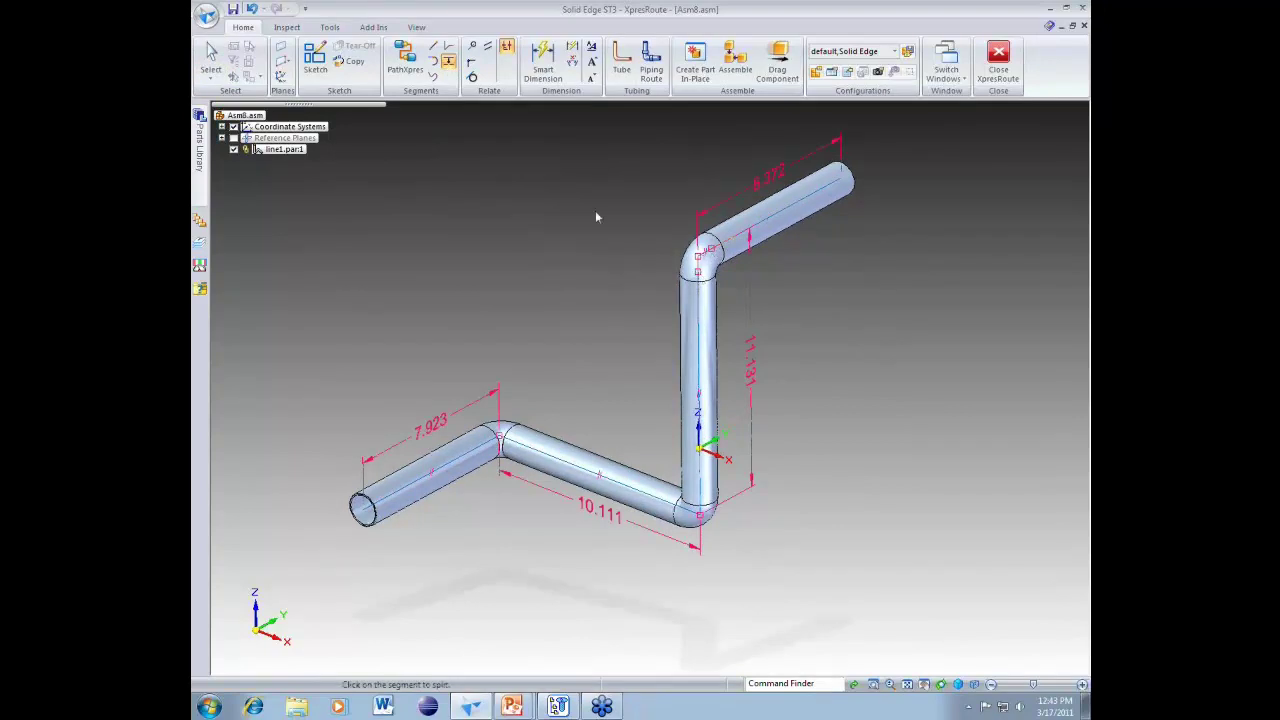
{"action": "key", "text": "Escape"}
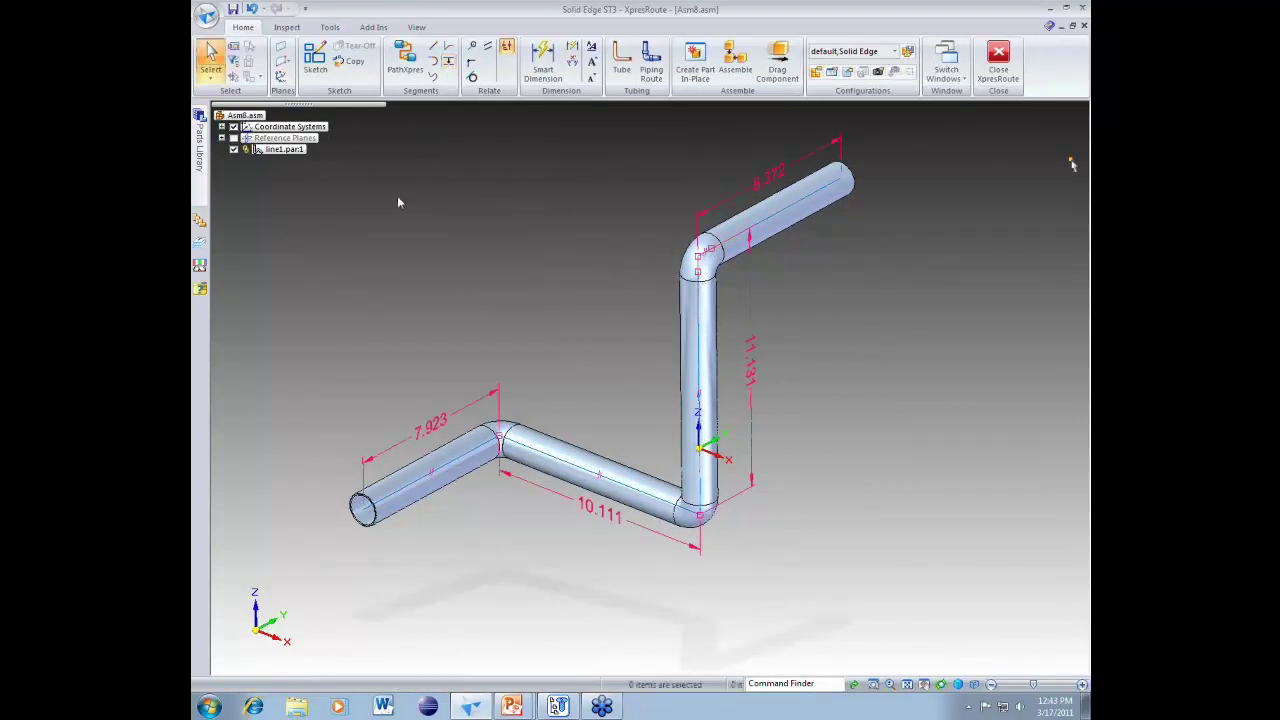
Step: Edit line1's tube path with single-segment selection, removing the upper bend and upper horizontal segment so the tube ends on the vertical segment
{"action": "left_click", "coordinate": [685, 323]}
{"action": "left_click", "coordinate": [741, 372]}
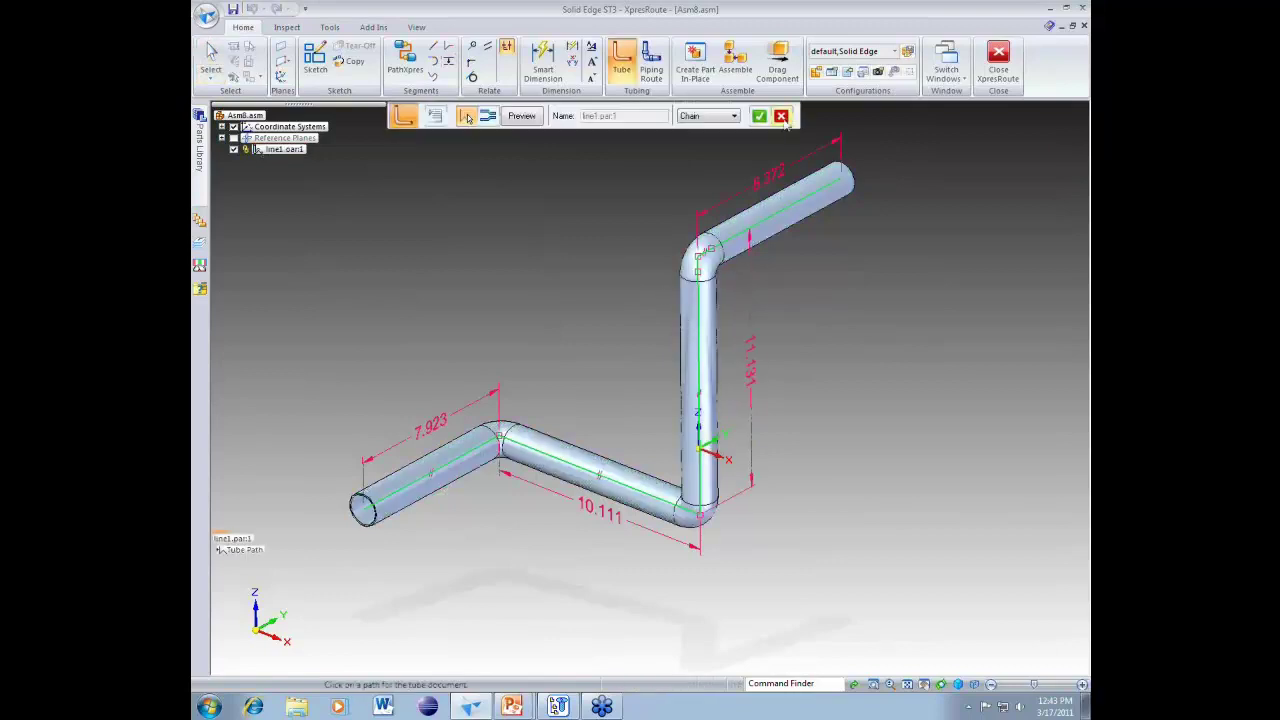
{"action": "left_click", "coordinate": [708, 115]}
{"action": "left_click", "coordinate": [700, 131]}
{"action": "left_click", "coordinate": [474, 457]}
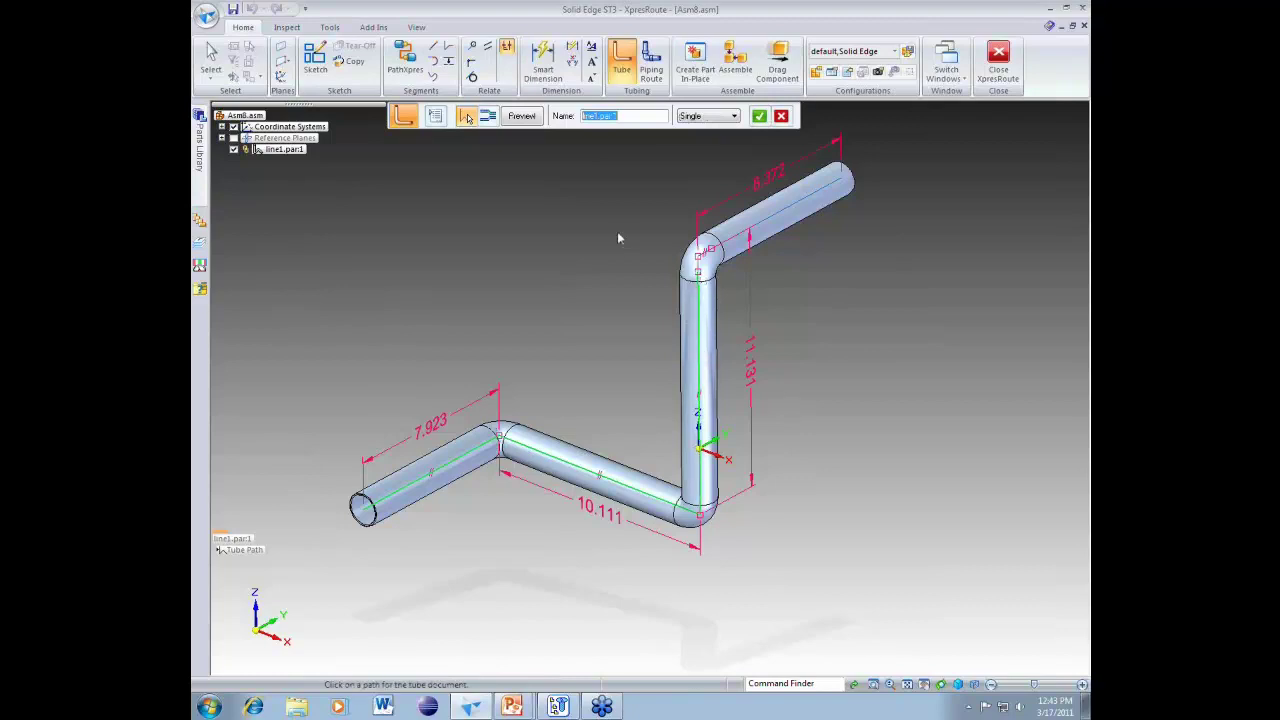
{"action": "left_click", "coordinate": [763, 117]}
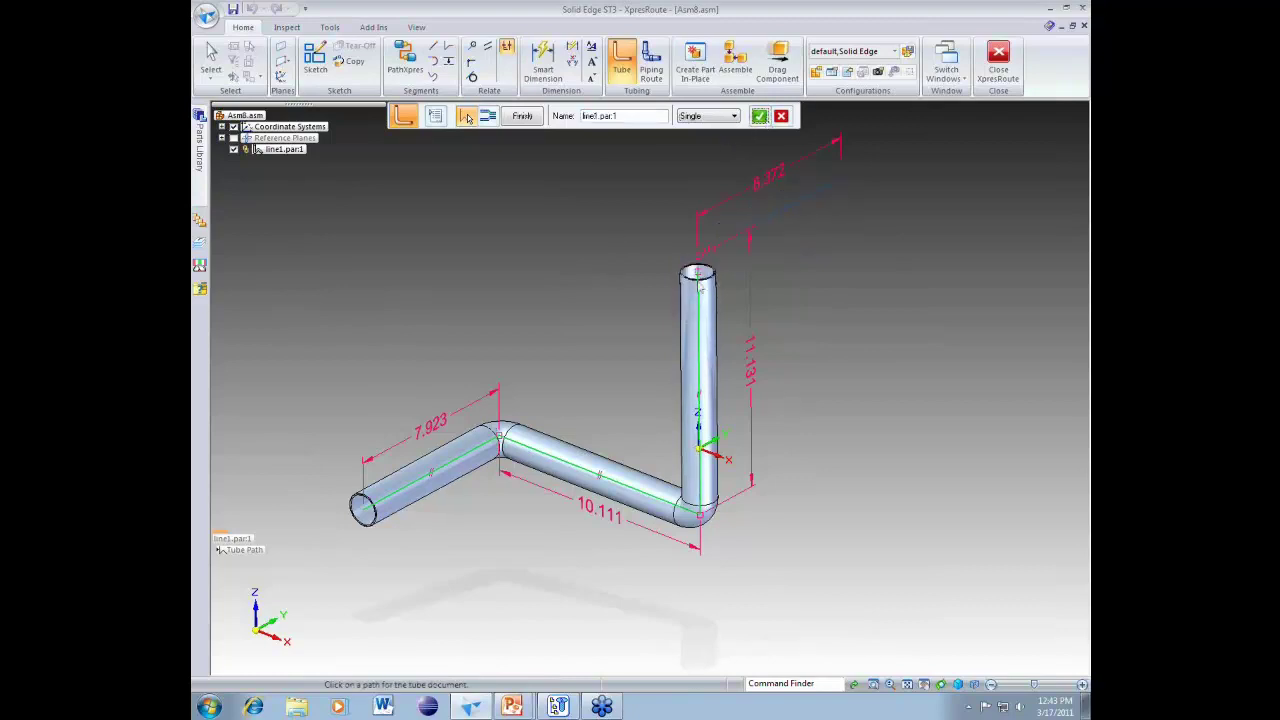
{"action": "left_click", "coordinate": [784, 117]}
{"action": "left_click", "coordinate": [533, 118]}
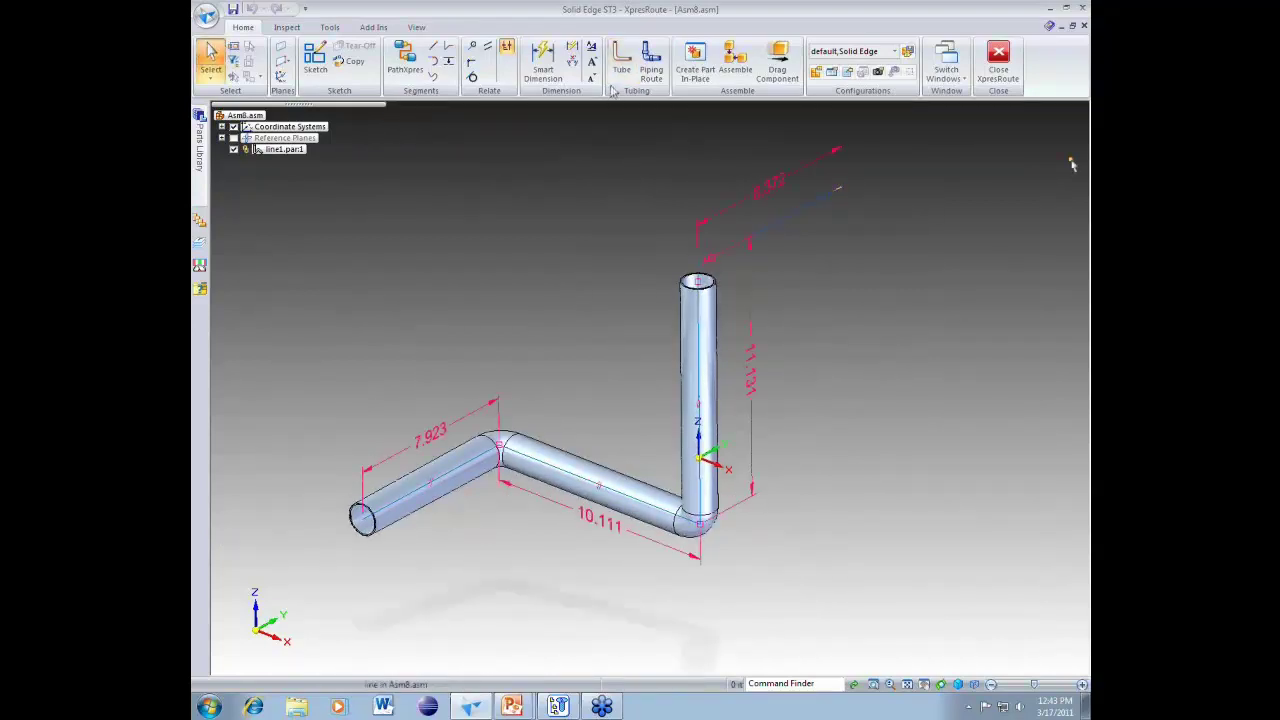
Step: Set up a new steel tube named line2 with a 0.75 in bend radius and the same outer diameter as line1
{"action": "left_click", "coordinate": [634, 307]}
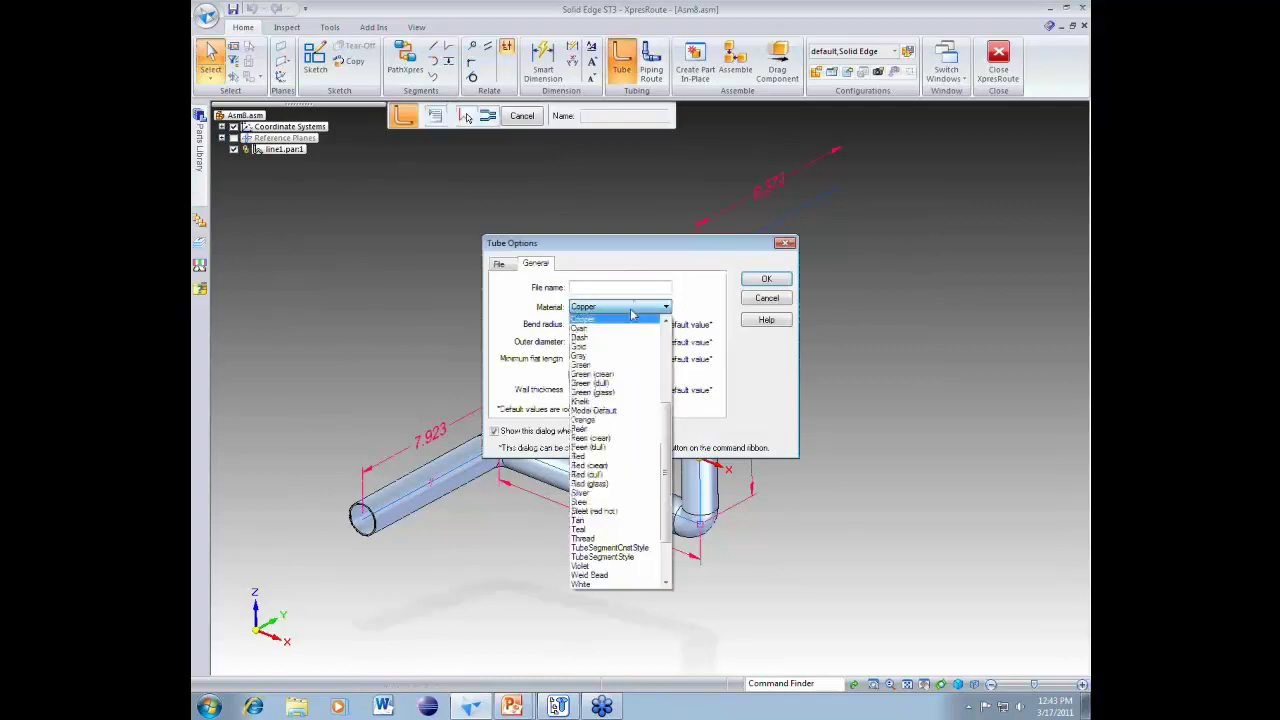
{"action": "left_click", "coordinate": [580, 584]}
{"action": "left_click", "coordinate": [603, 287]}
{"action": "type", "text": "line2"}
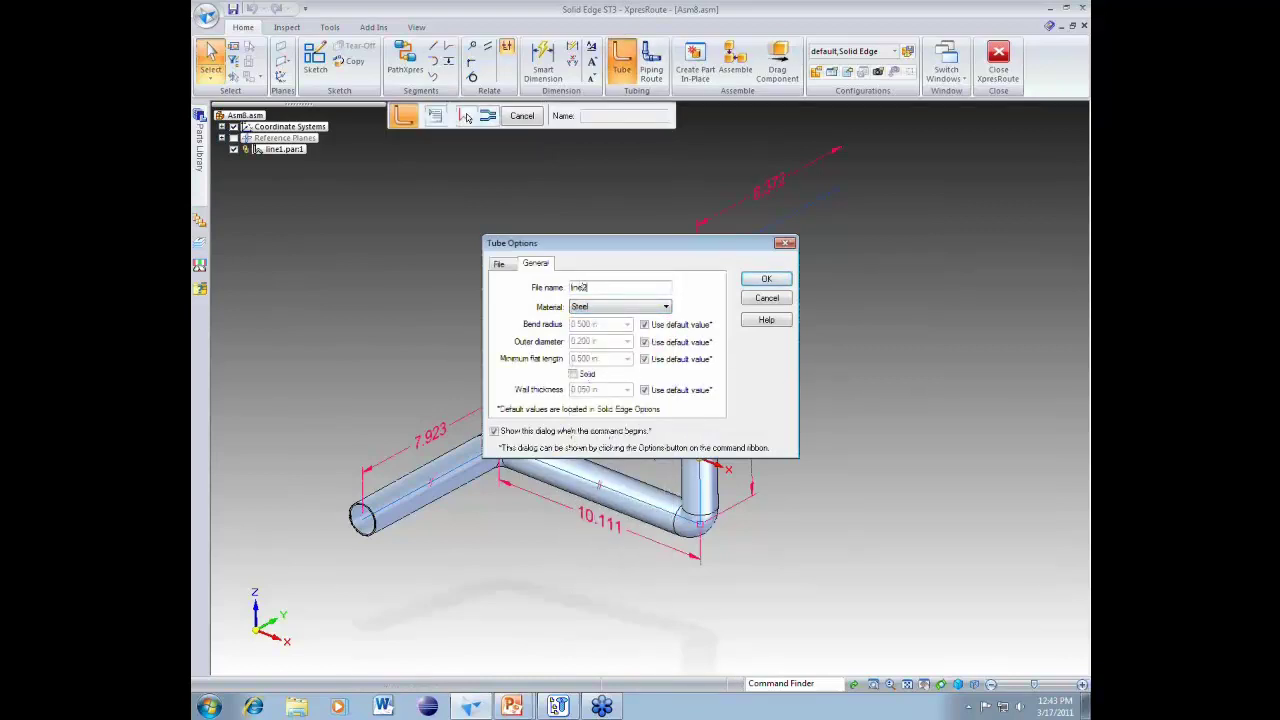
{"action": "left_click", "coordinate": [644, 324]}
{"action": "type", "text": ".75"}
{"action": "left_click", "coordinate": [644, 341]}
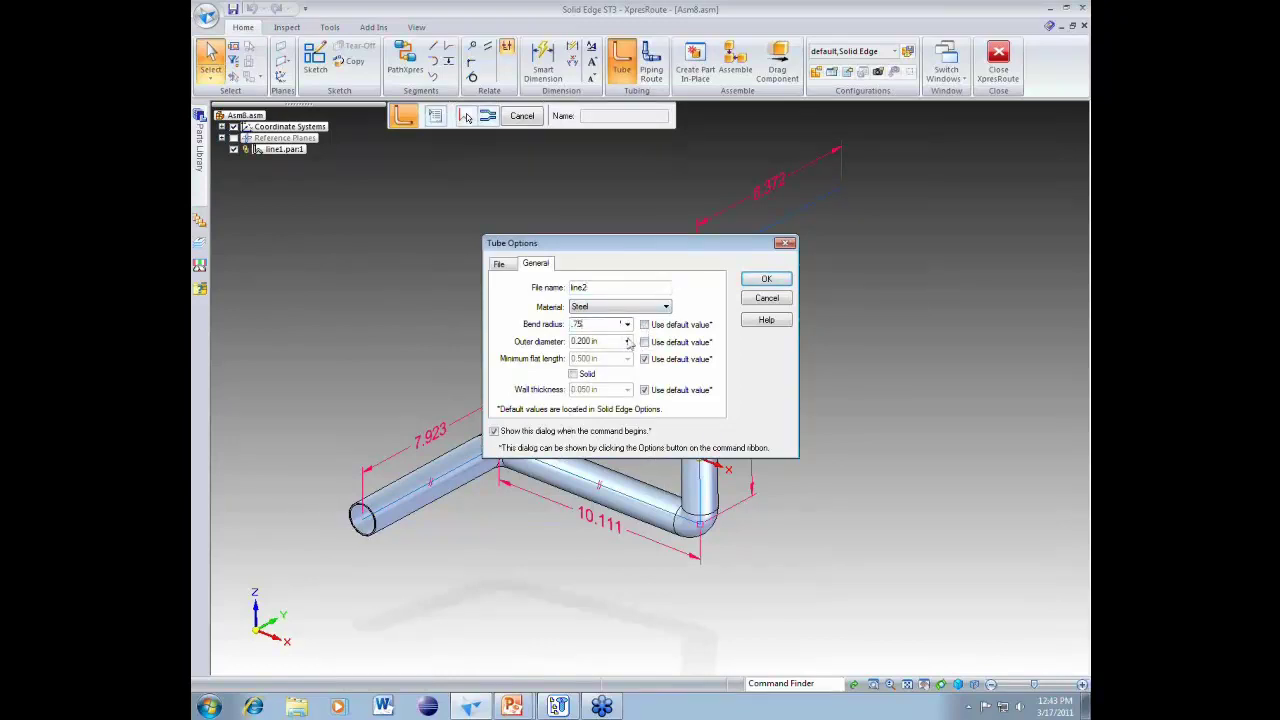
{"action": "left_click", "coordinate": [627, 341]}
{"action": "left_click", "coordinate": [627, 342]}
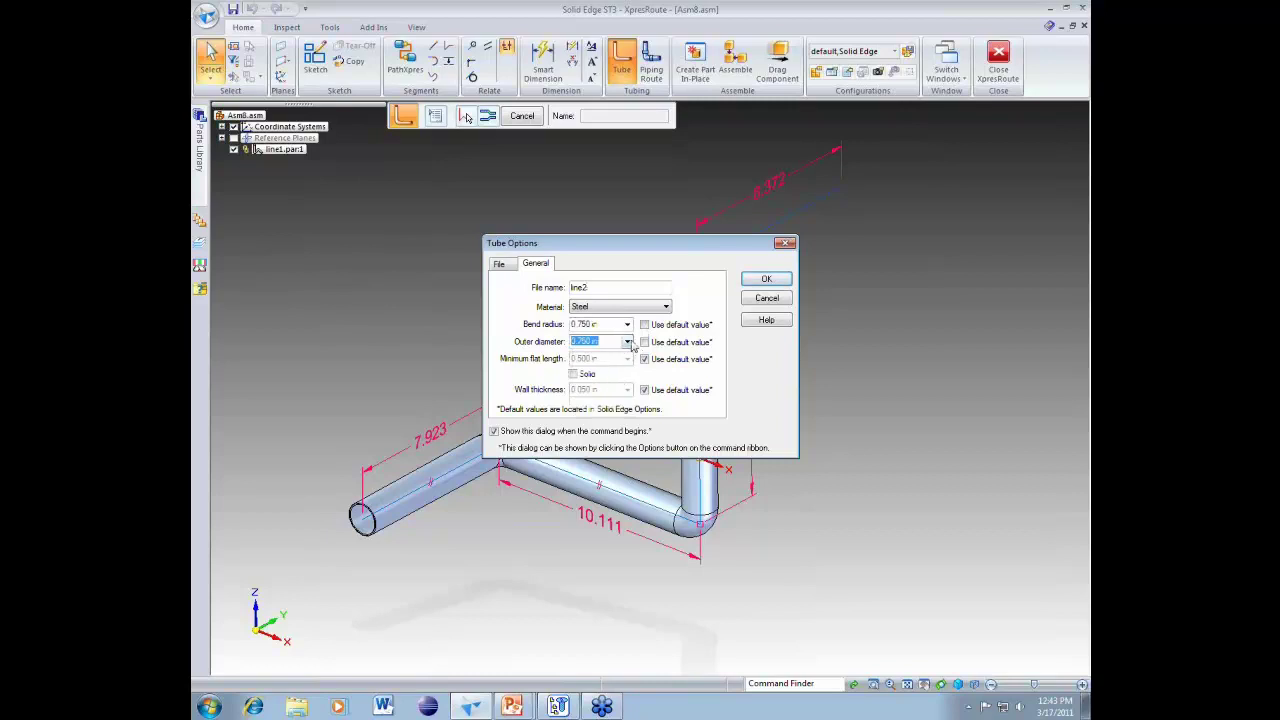
{"action": "left_click", "coordinate": [627, 341]}
{"action": "left_click", "coordinate": [627, 363]}
{"action": "left_click", "coordinate": [762, 280]}
Step: Create the line2 tube along the single upper horizontal path segment beyond the removed bend
{"action": "left_click", "coordinate": [708, 116]}
{"action": "left_click", "coordinate": [708, 128]}
{"action": "left_click", "coordinate": [803, 217]}
{"action": "left_click", "coordinate": [759, 116]}
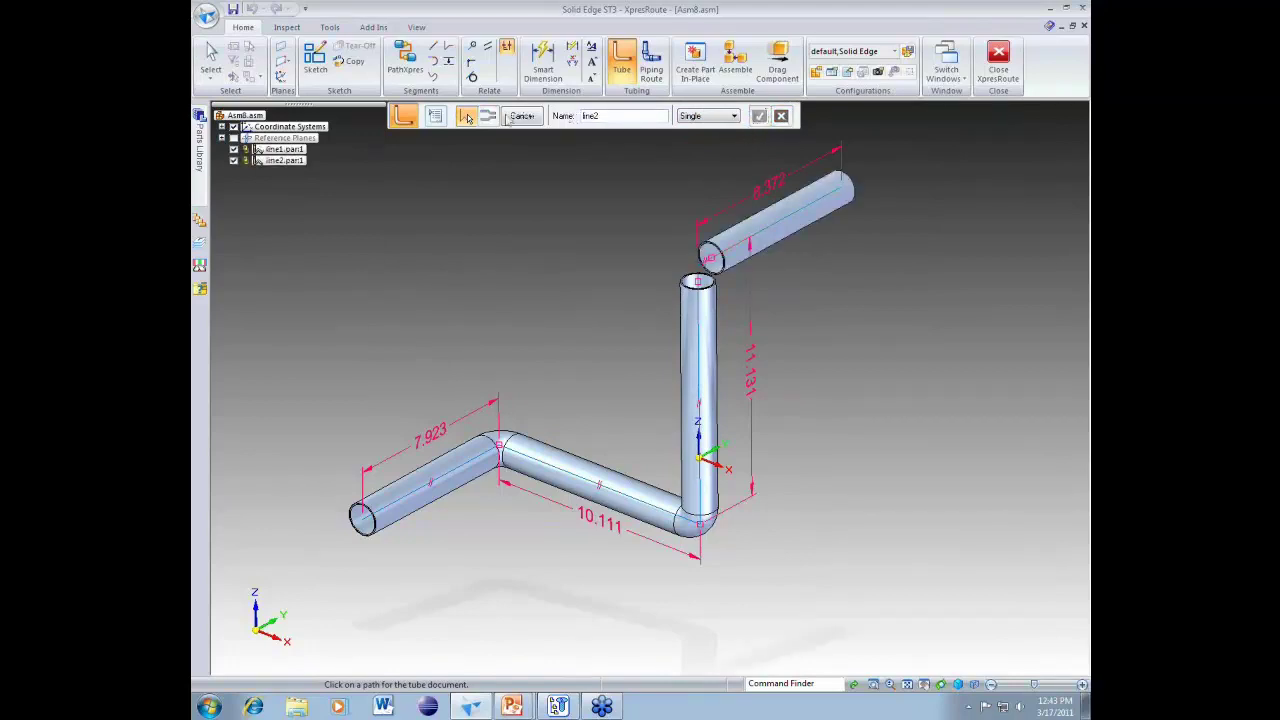
{"action": "left_click", "coordinate": [514, 117]}
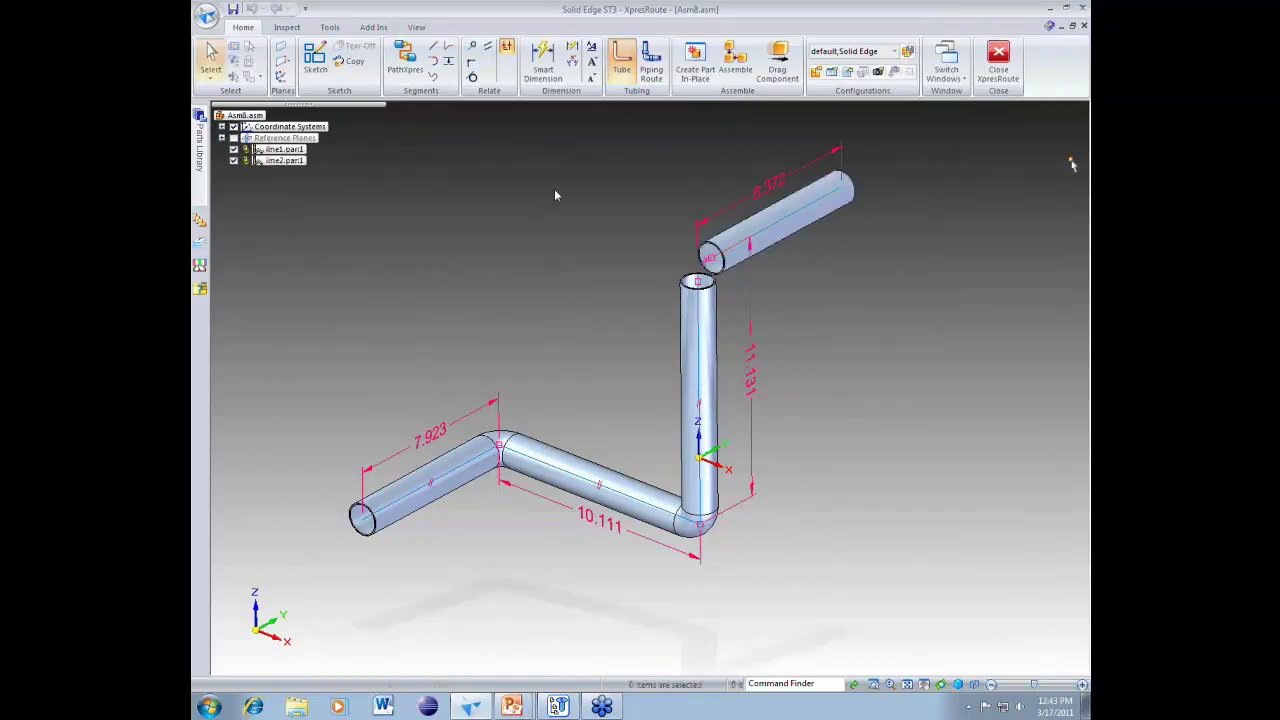
Step: Delete the leftover short path segments at the removed upper bend, between the ends of line1 and line2
{"action": "middle_click_drag", "start_coordinate": [555, 190], "coordinate": [620, 226]}
{"action": "scroll", "coordinate": [678, 251], "scroll_direction": "up", "scroll_amount": 1}
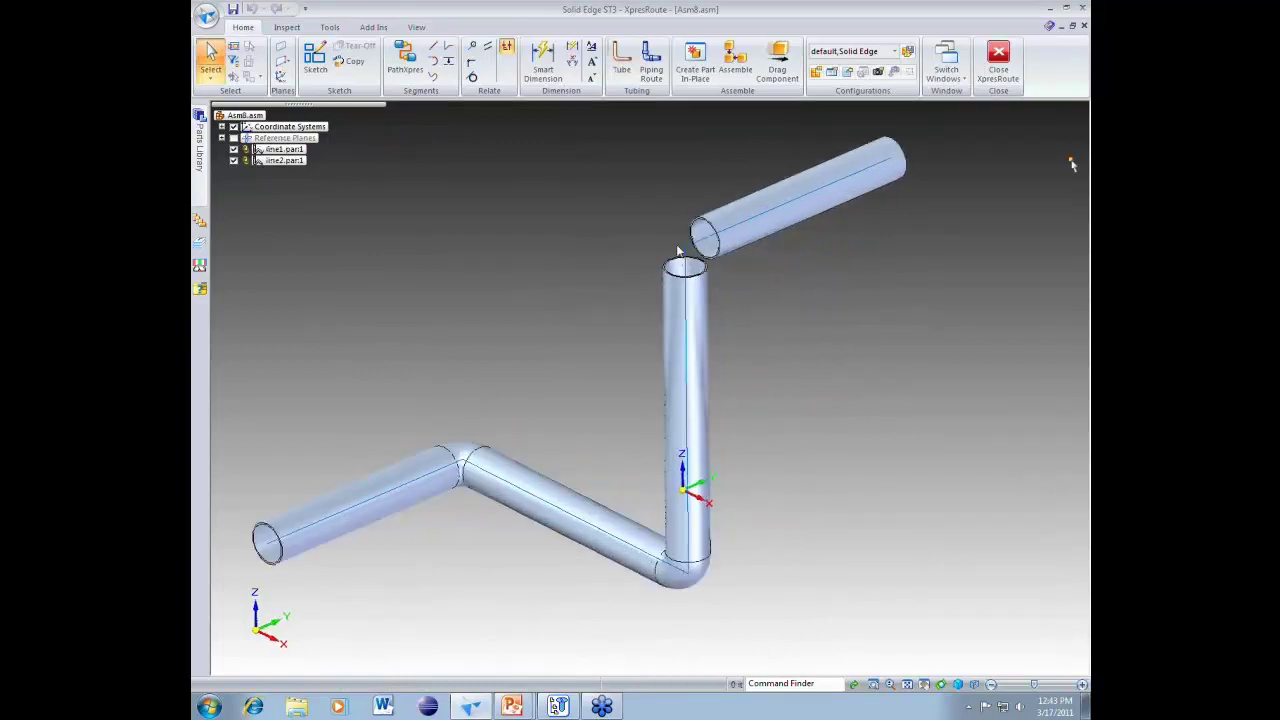
{"action": "left_click", "coordinate": [703, 262]}
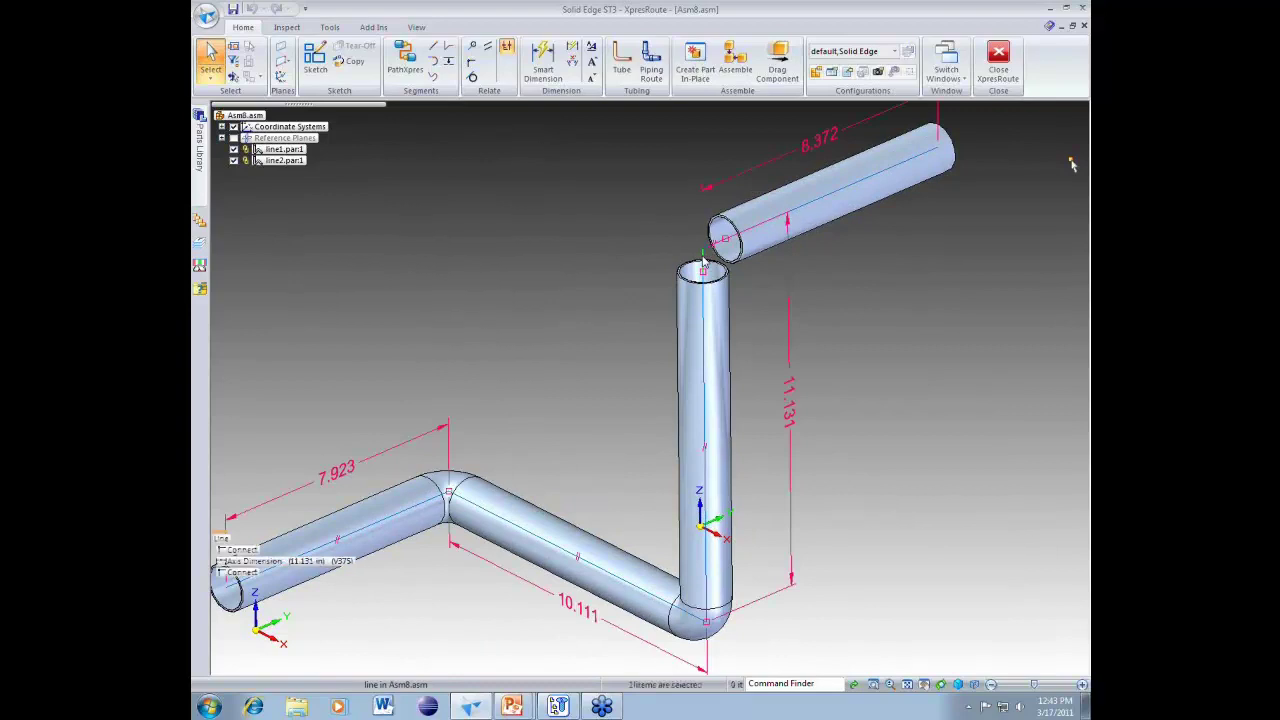
{"action": "key", "text": "Delete"}
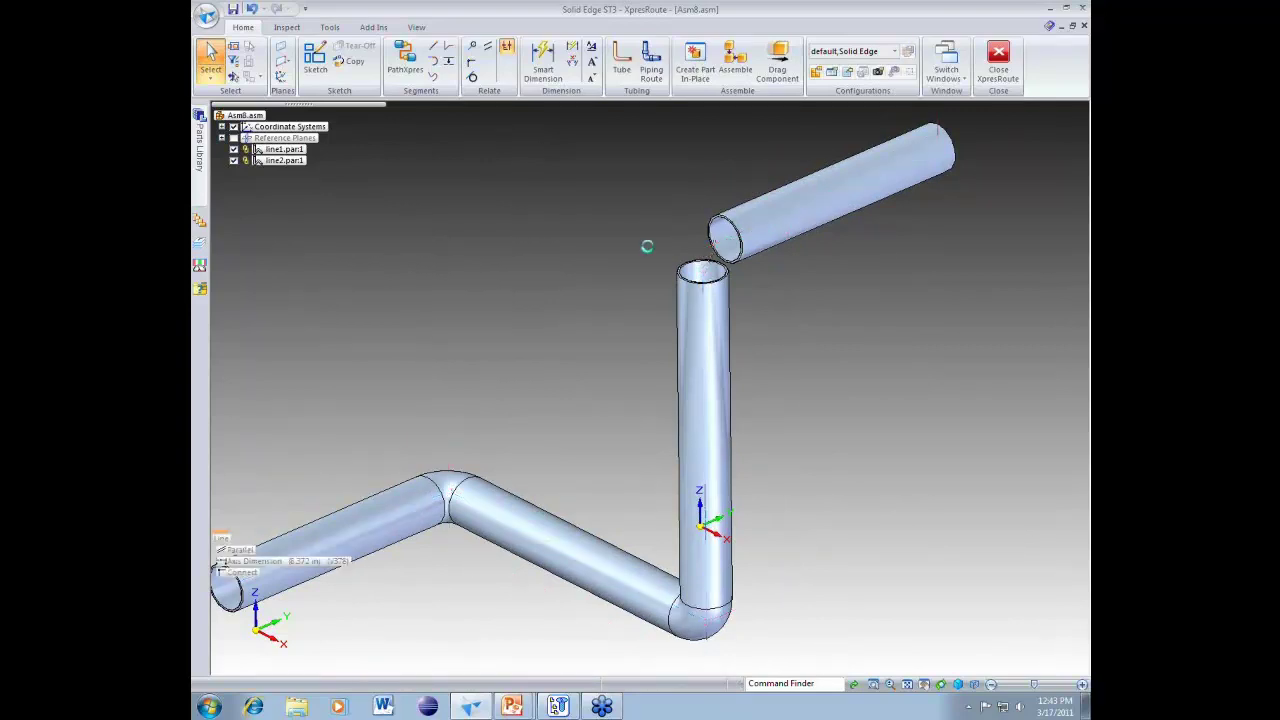
Step: Dimension the lengths of the upper horizontal path segment and the vertical path segment
{"action": "left_click", "coordinate": [543, 60]}
{"action": "left_click", "coordinate": [836, 195]}
{"action": "left_click", "coordinate": [836, 262]}
{"action": "left_click", "coordinate": [704, 391]}
{"action": "left_click", "coordinate": [765, 394]}
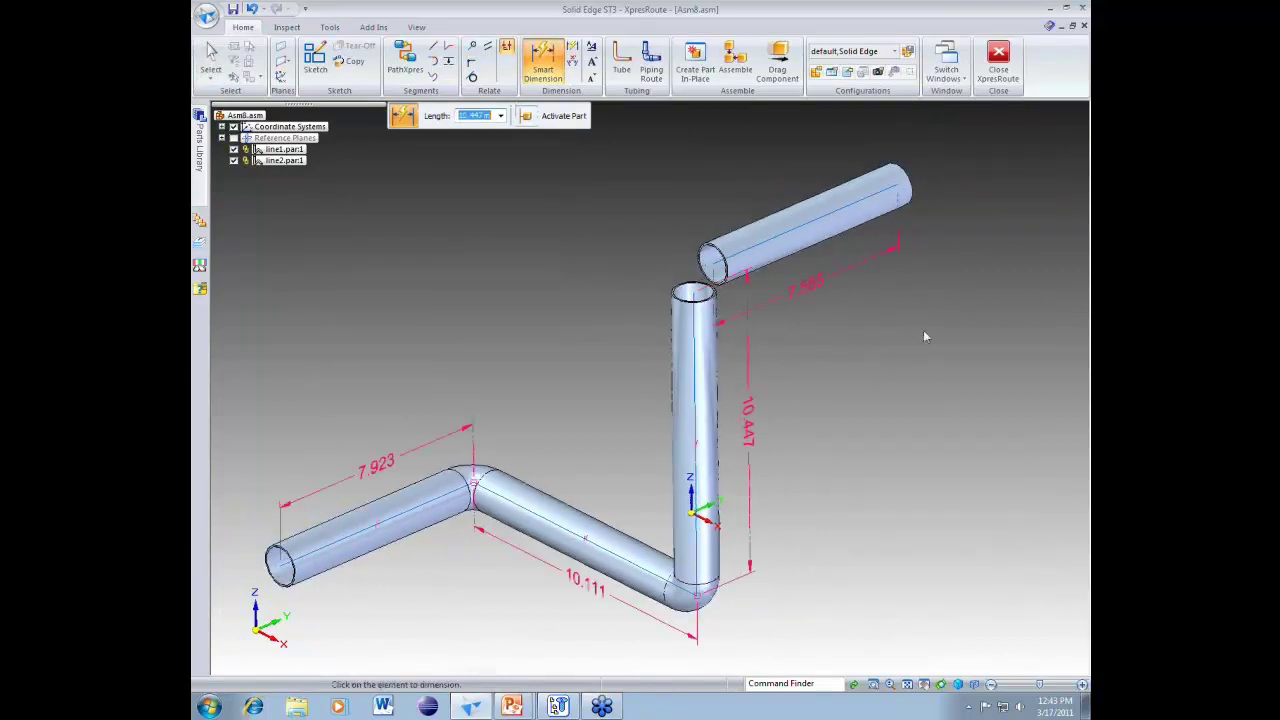
Step: Leave XpresRoute and place a GB/T 14383-1993 socket elbow, Series A, 25 mm, schedule 80, onto the vertical tube's upper end
{"action": "left_click", "coordinate": [1000, 55]}
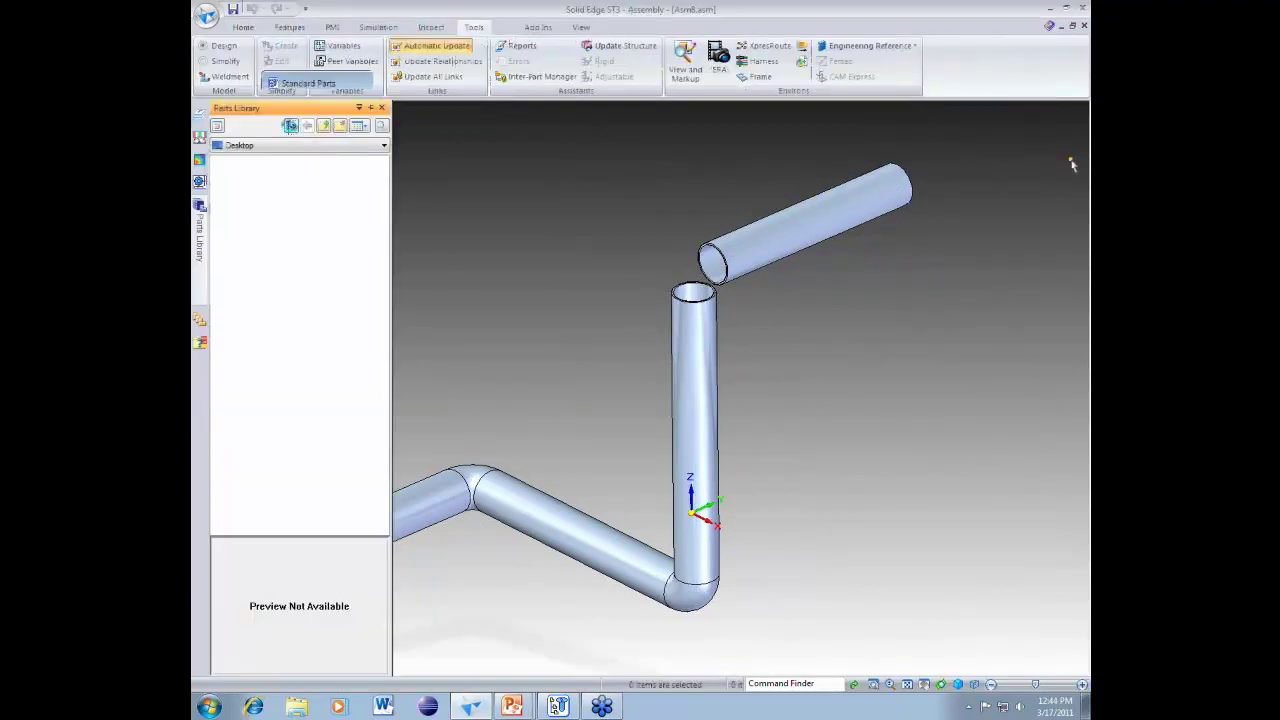
{"action": "left_click", "coordinate": [289, 125]}
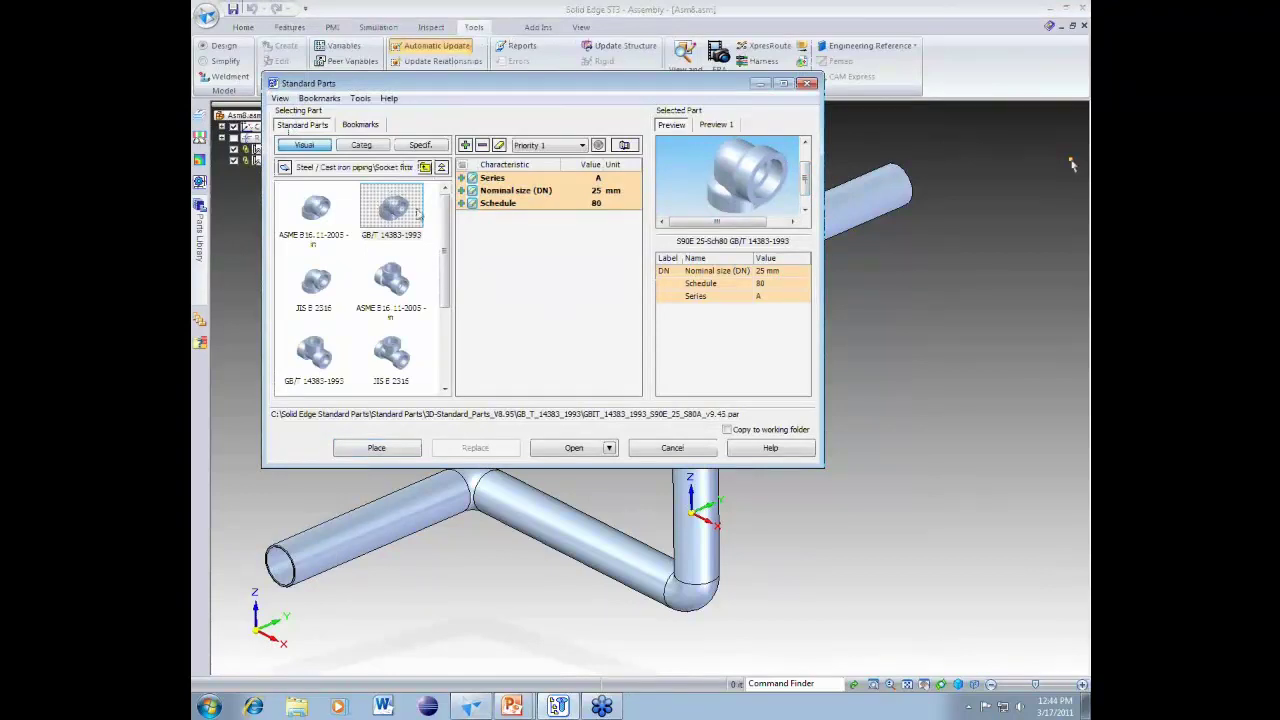
{"action": "left_click", "coordinate": [417, 215]}
{"action": "left_click", "coordinate": [384, 449]}
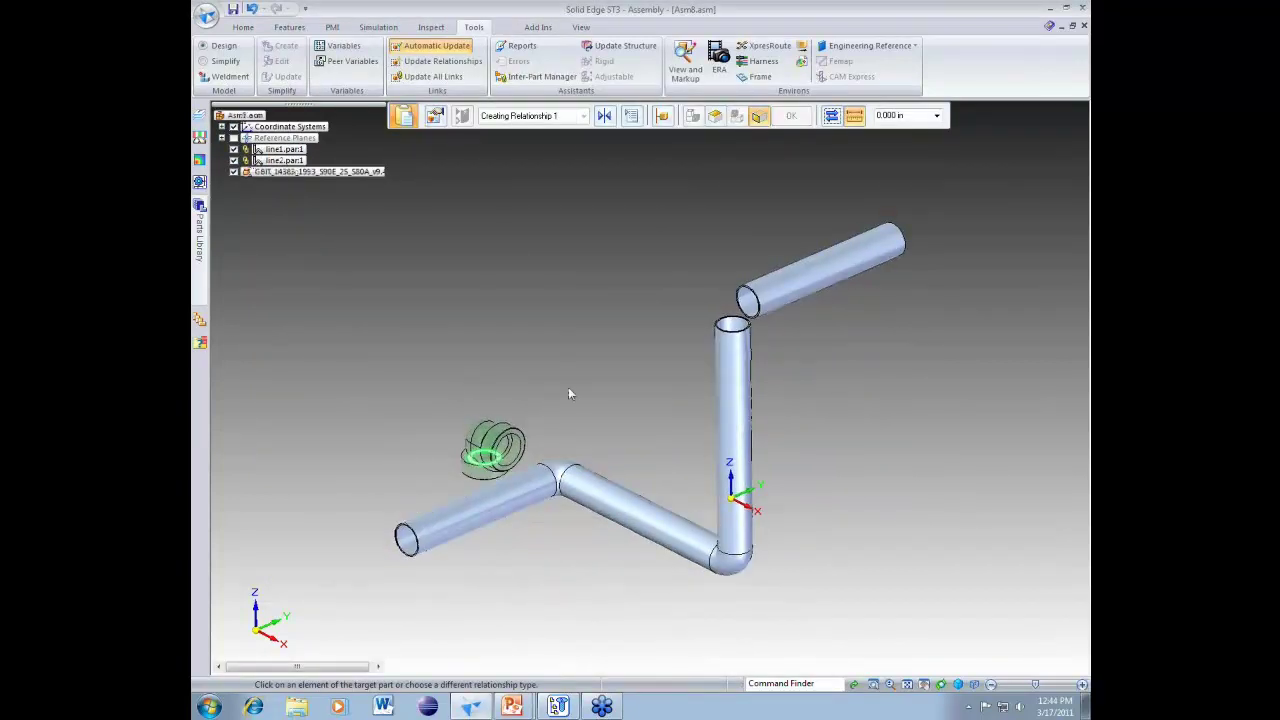
{"action": "left_click", "coordinate": [726, 349]}
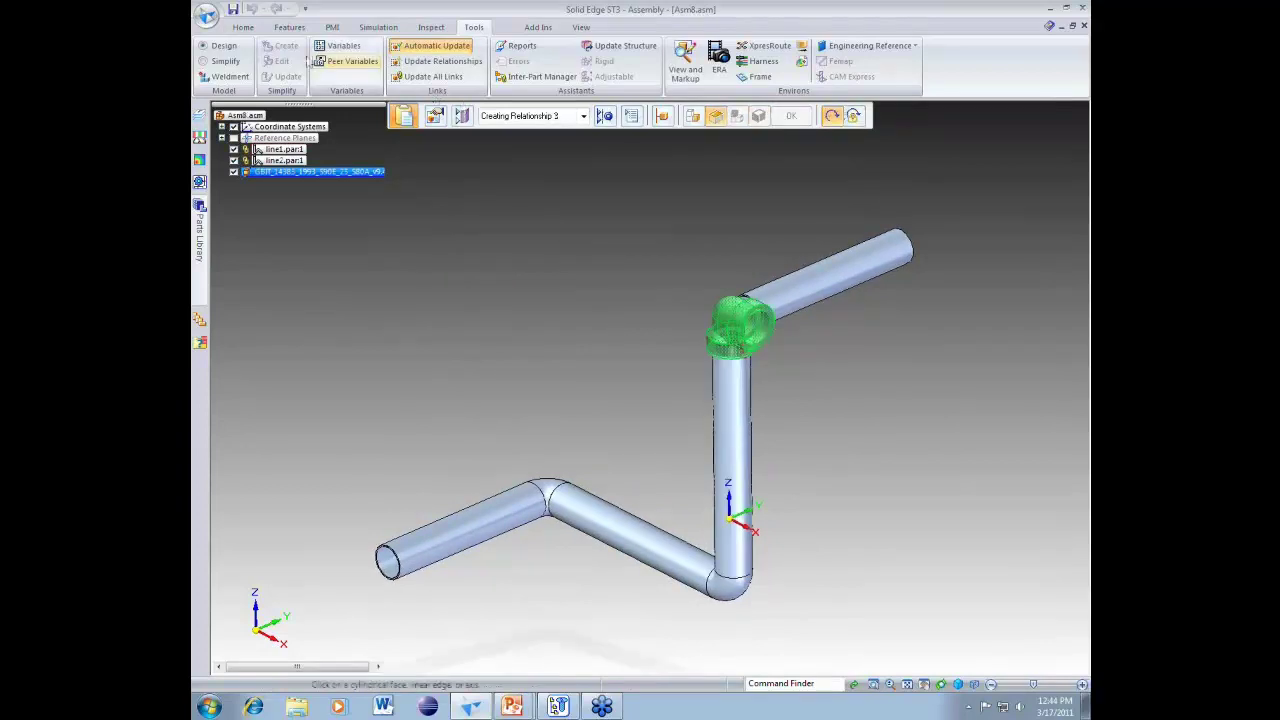
{"action": "left_click", "coordinate": [243, 27]}
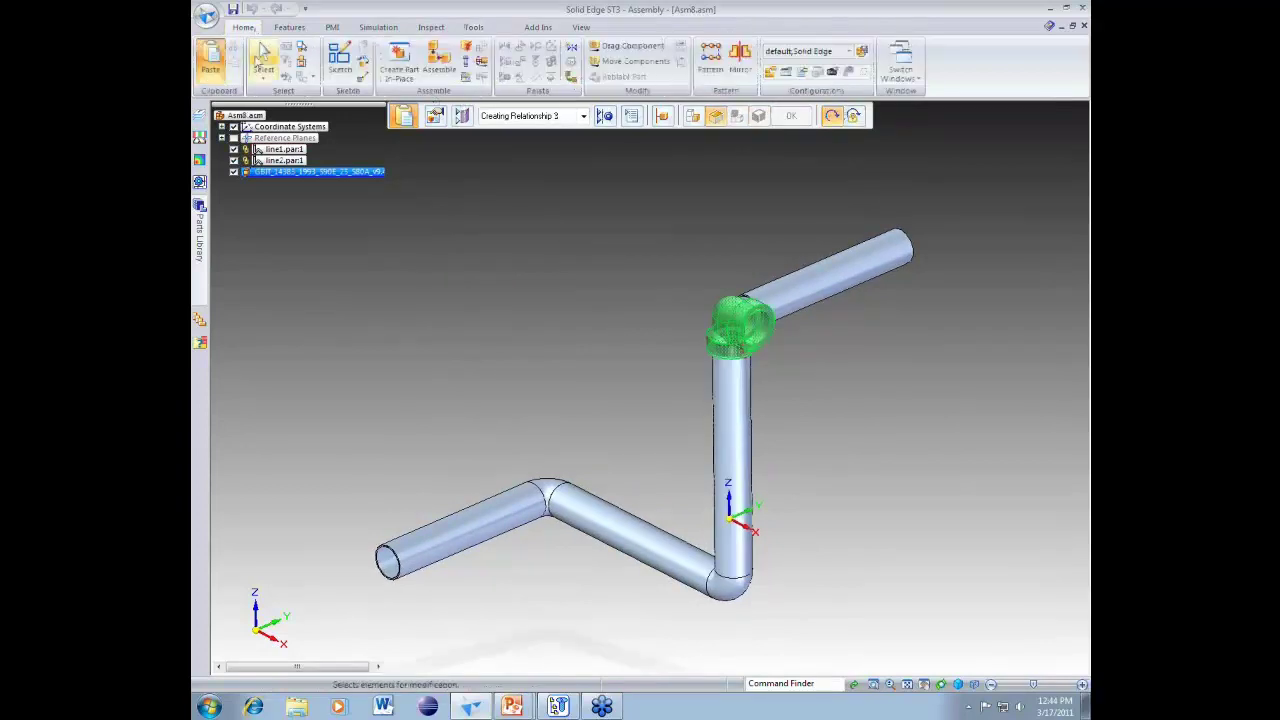
{"action": "left_click", "coordinate": [257, 62]}
Step: Rotate the elbow 90 degrees about the vertical tube so its open socket faces the upper horizontal tube
{"action": "left_click", "coordinate": [724, 327]}
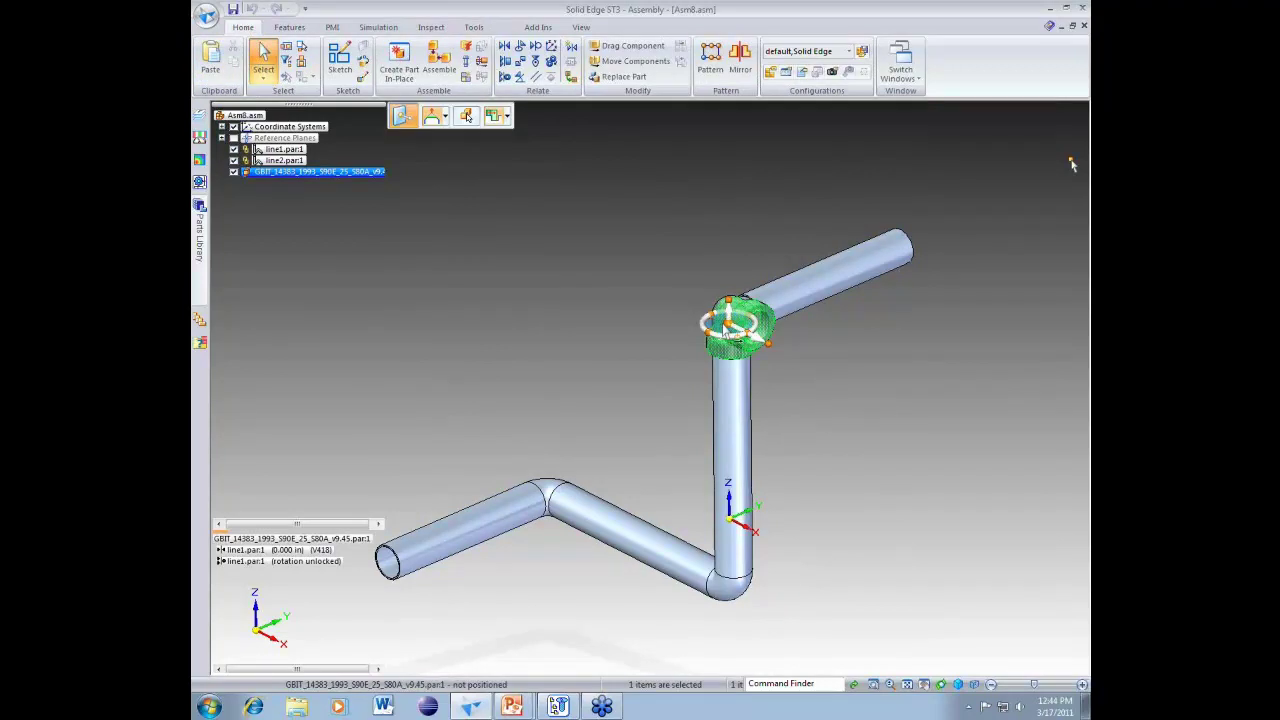
{"action": "scroll", "coordinate": [707, 322], "scroll_direction": "up", "scroll_amount": 1}
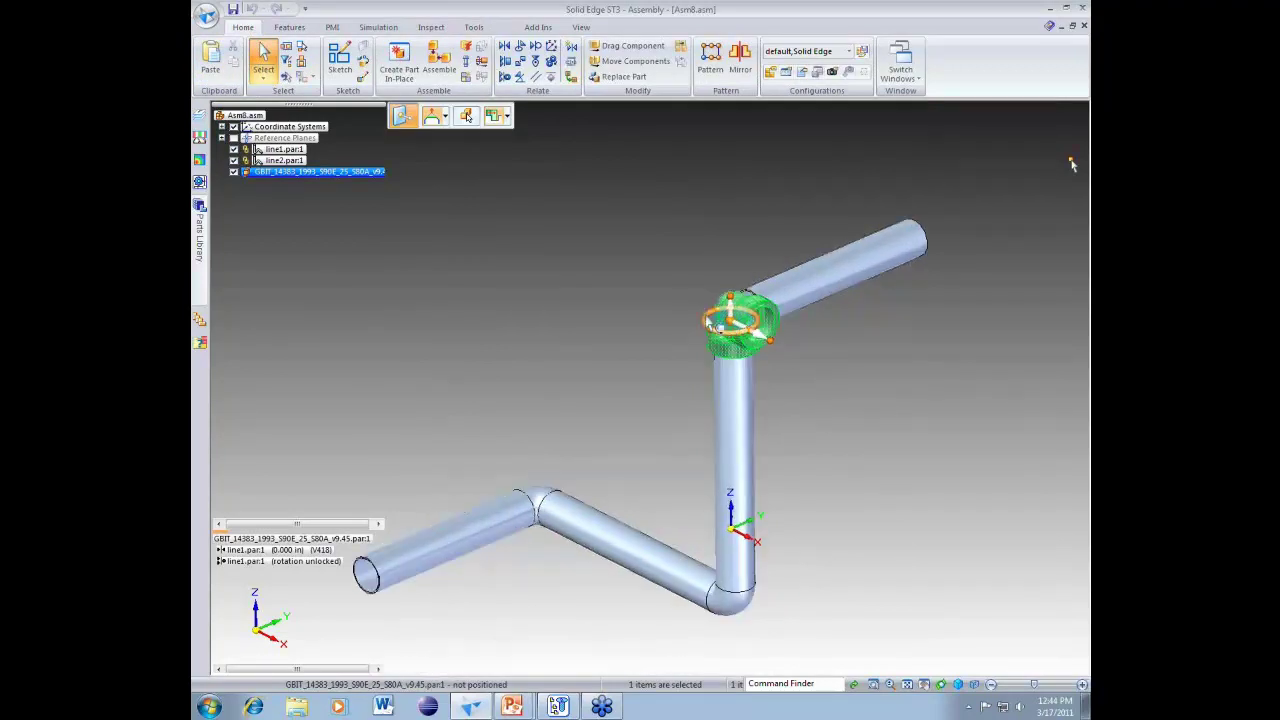
{"action": "scroll", "coordinate": [707, 320], "scroll_direction": "up", "scroll_amount": 2}
{"action": "scroll", "coordinate": [680, 350], "scroll_direction": "up", "scroll_amount": 2}
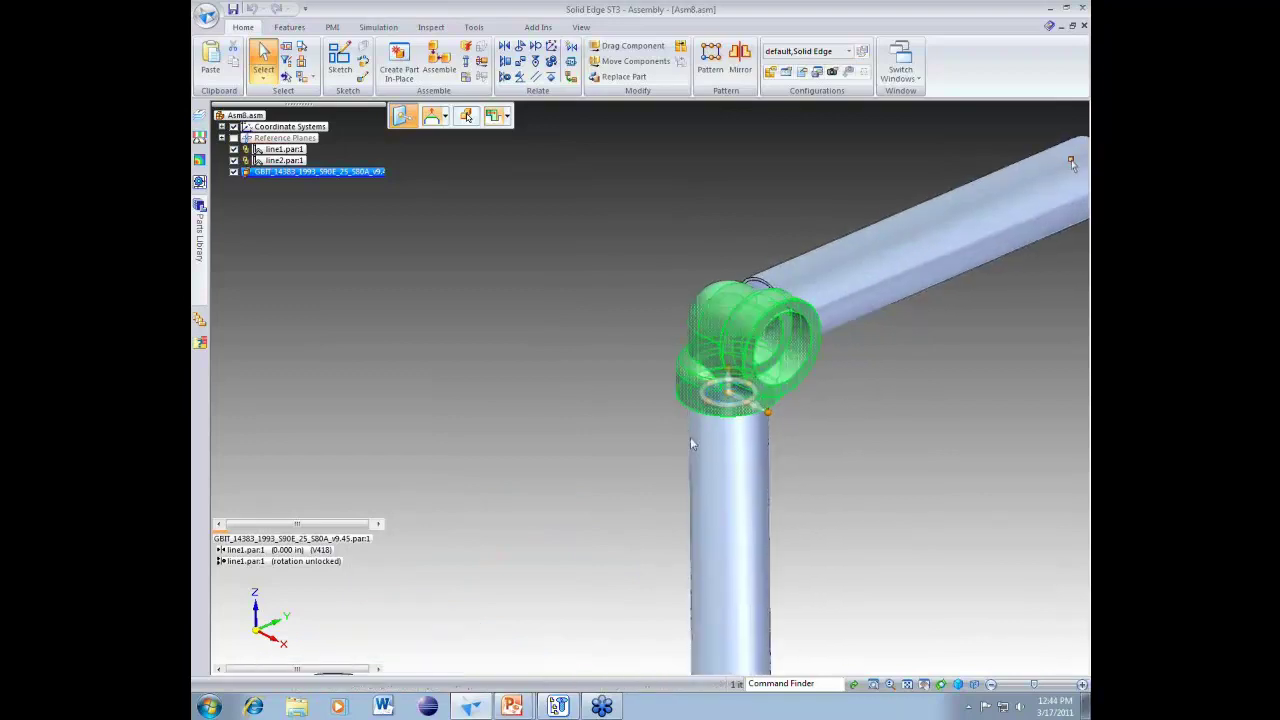
{"action": "left_click", "coordinate": [725, 420]}
{"action": "left_click", "coordinate": [725, 421]}
{"action": "left_click", "coordinate": [727, 427]}
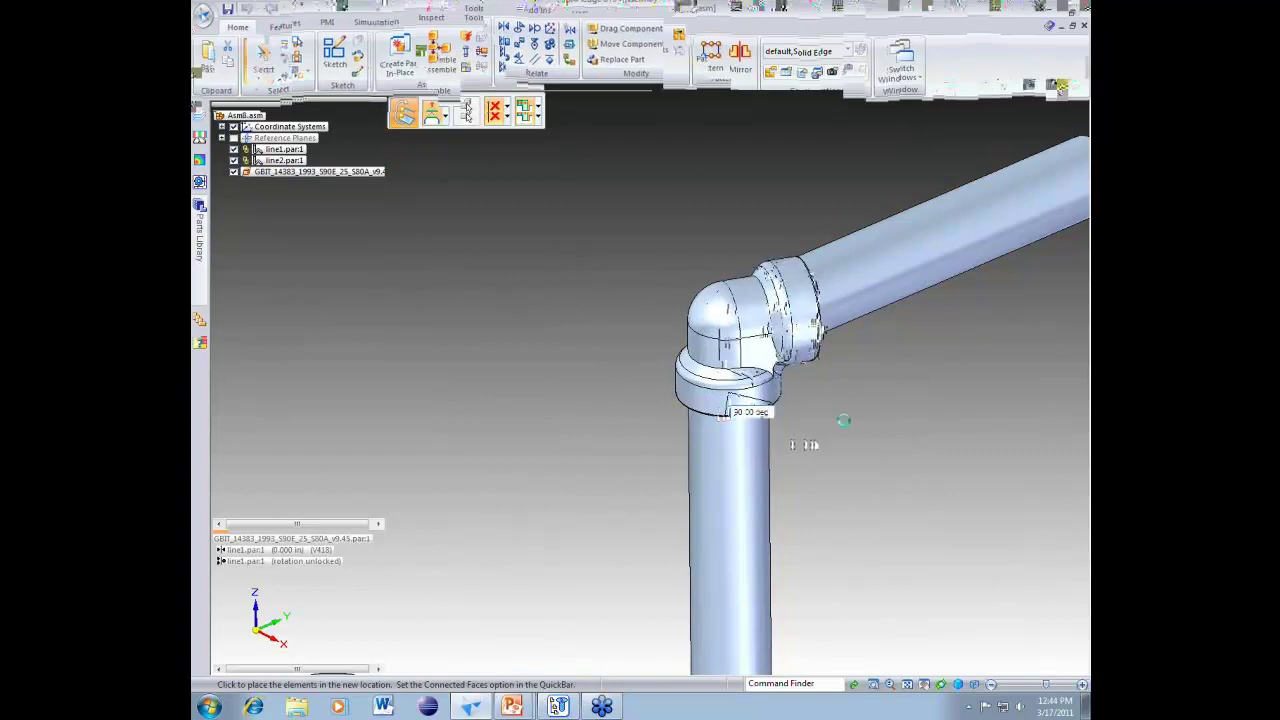
{"action": "left_click", "coordinate": [844, 421]}
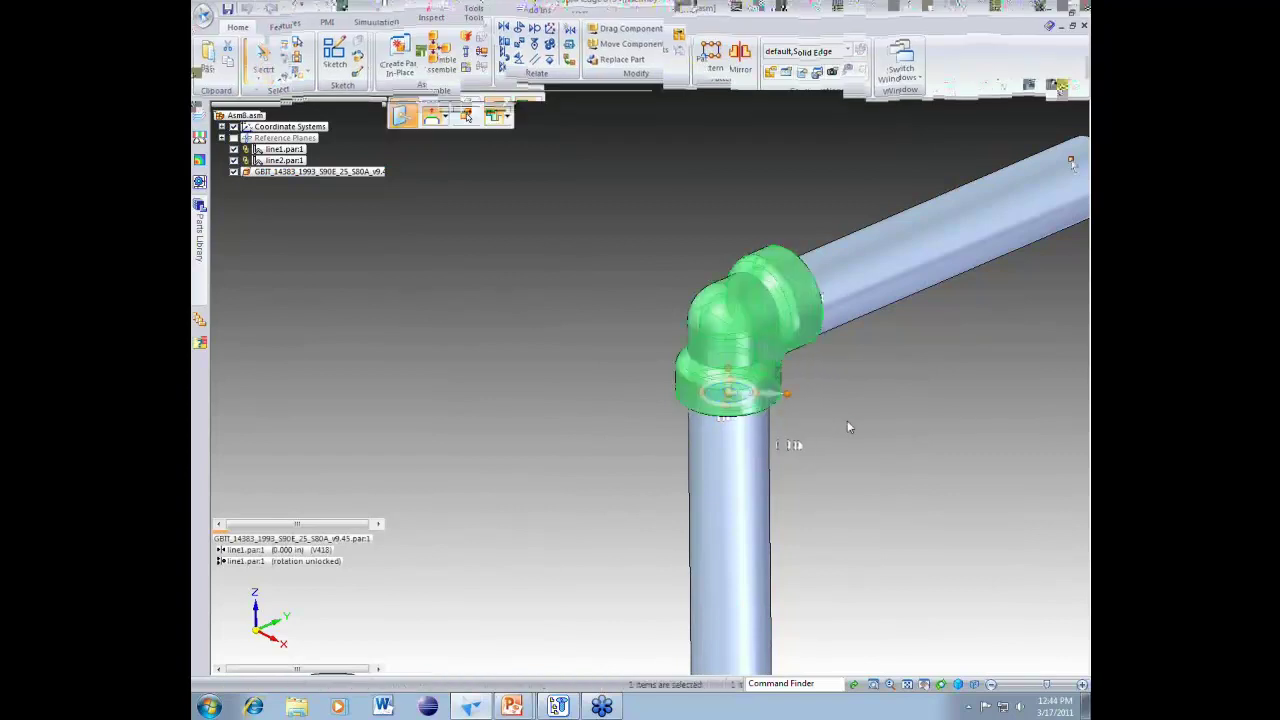
{"action": "key", "text": "Escape"}
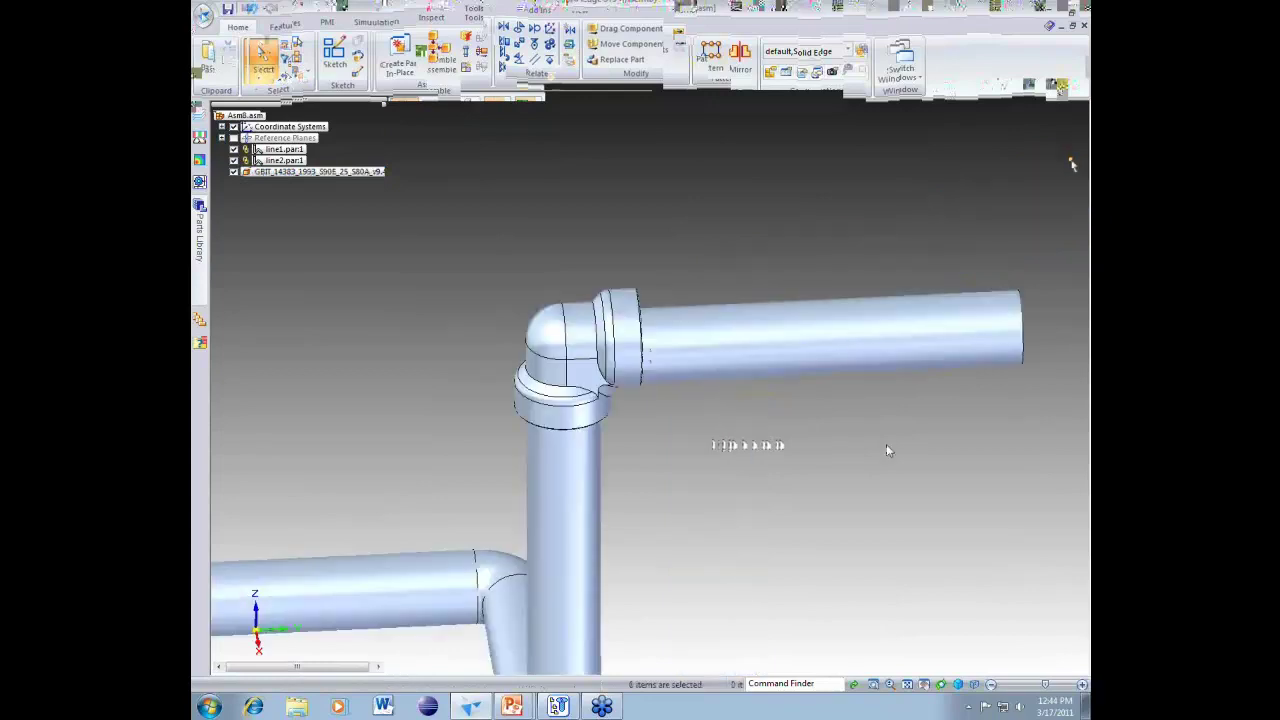
Step: In XpresRoute, connect the upper horizontal path's start point to the circular edge center of the elbow's open socket
{"action": "middle_click_drag", "start_coordinate": [887, 450], "coordinate": [580, 290]}
{"action": "scroll", "coordinate": [585, 300], "scroll_direction": "up", "scroll_amount": 3}
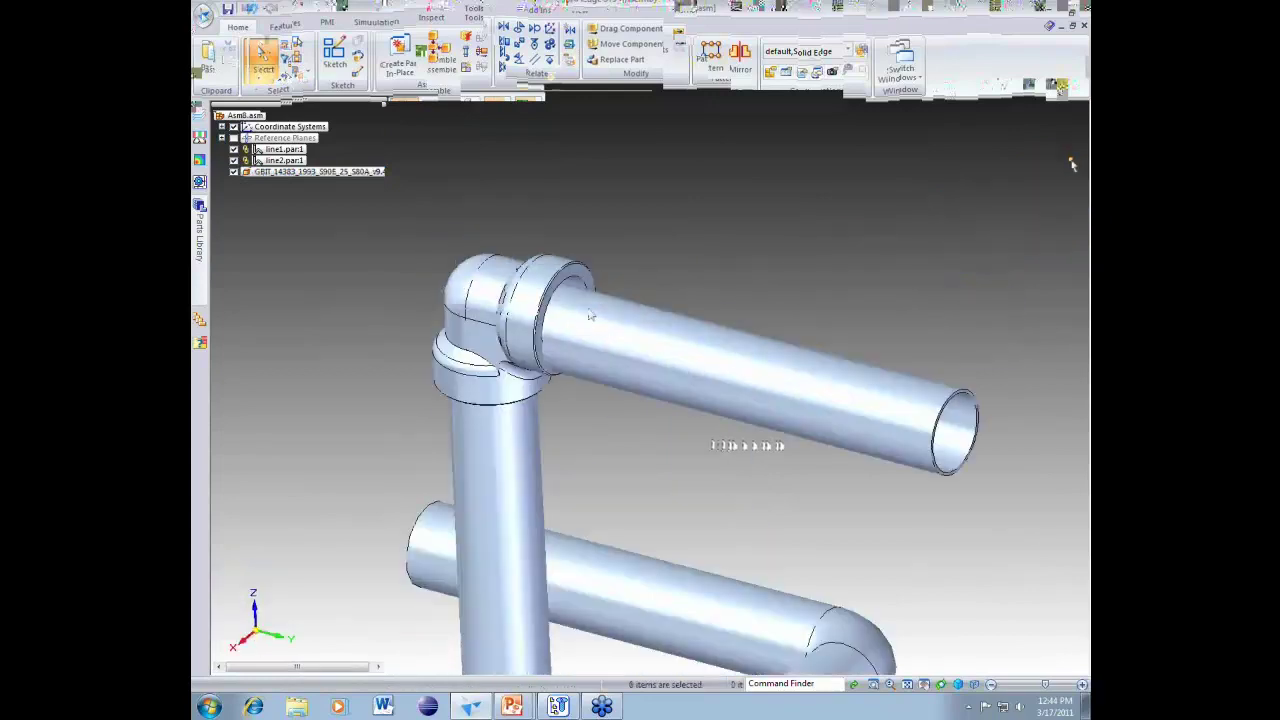
{"action": "scroll", "coordinate": [590, 315], "scroll_direction": "up", "scroll_amount": 2}
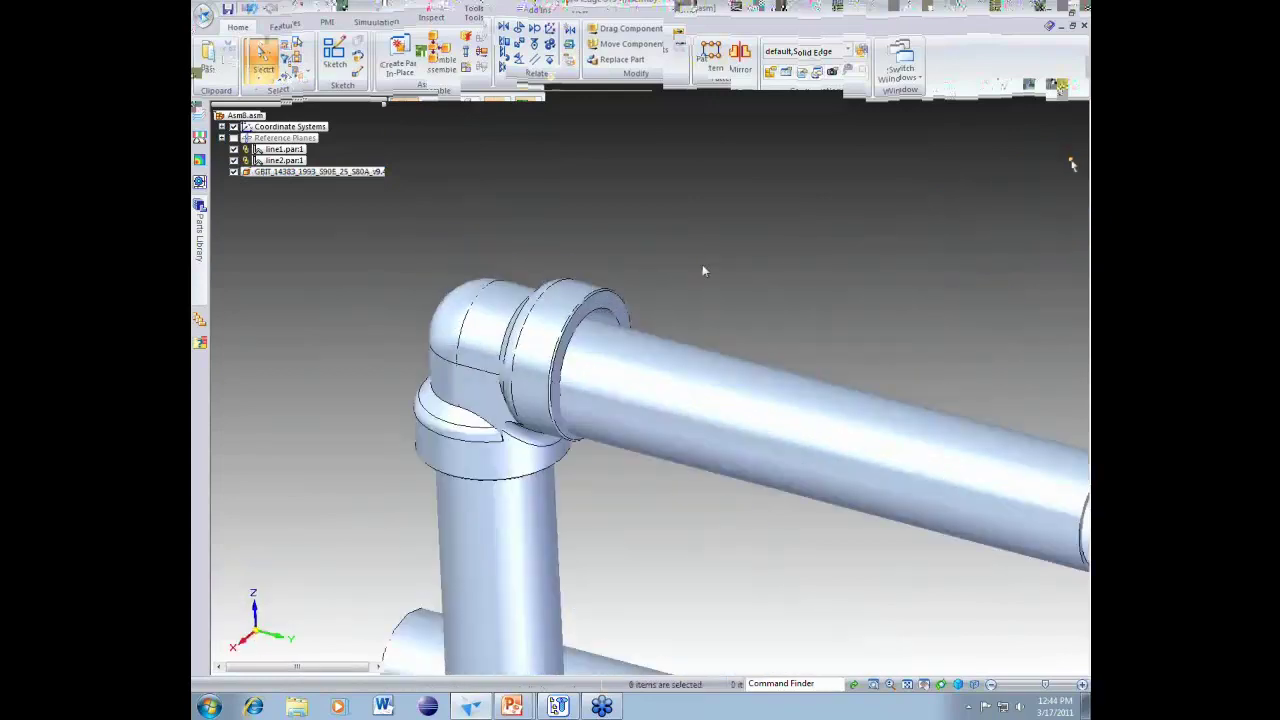
{"action": "left_click", "coordinate": [477, 27]}
{"action": "left_click", "coordinate": [767, 47]}
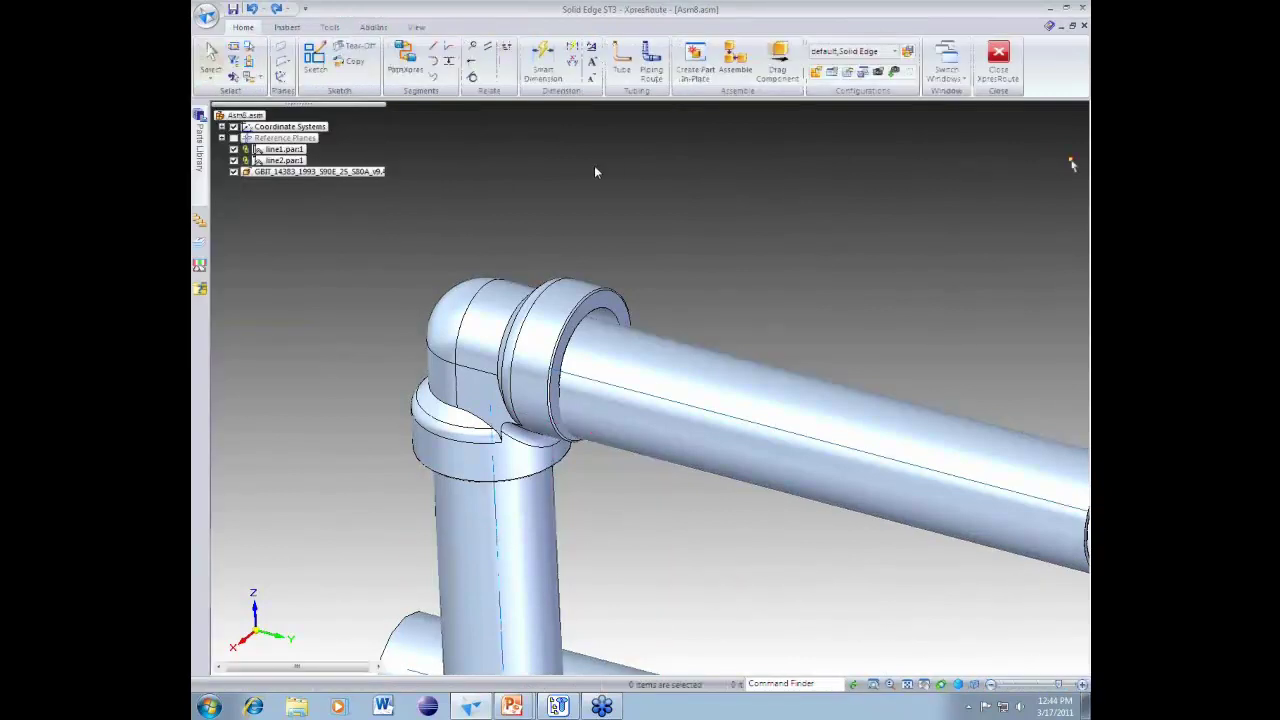
{"action": "left_click", "coordinate": [472, 62]}
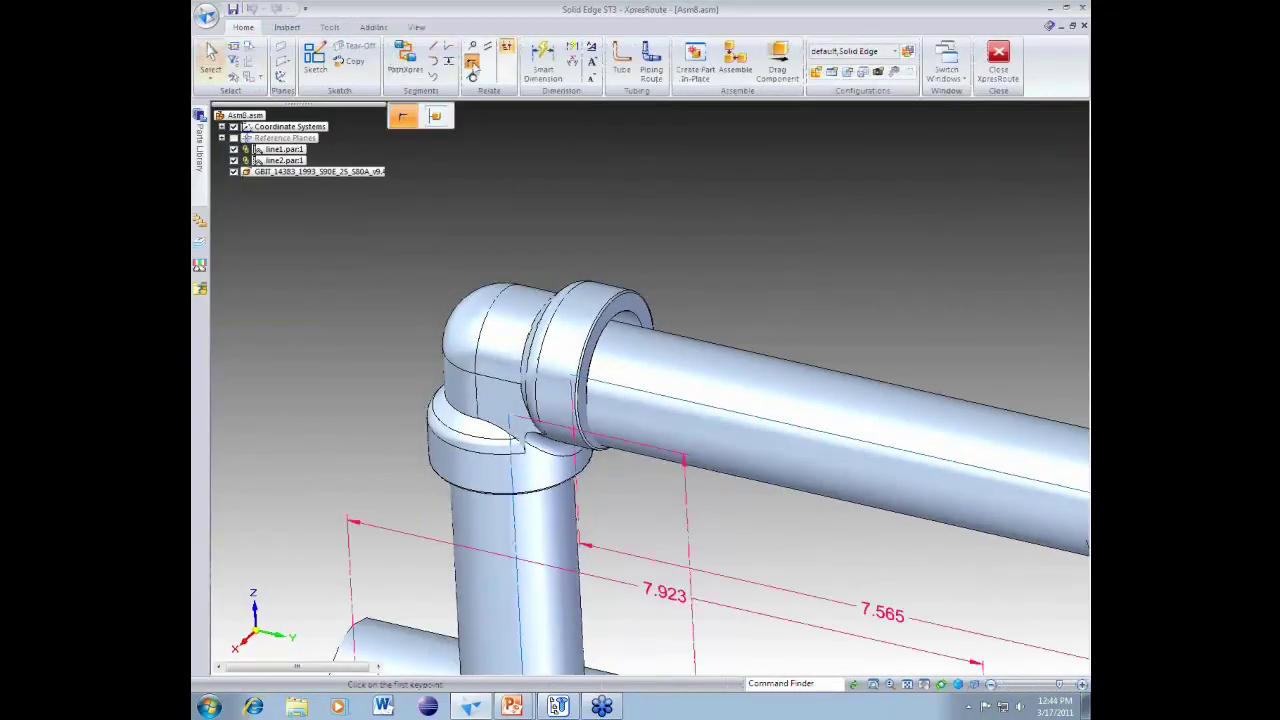
{"action": "scroll", "coordinate": [548, 344], "scroll_direction": "up", "scroll_amount": 2}
{"action": "left_click", "coordinate": [548, 344]}
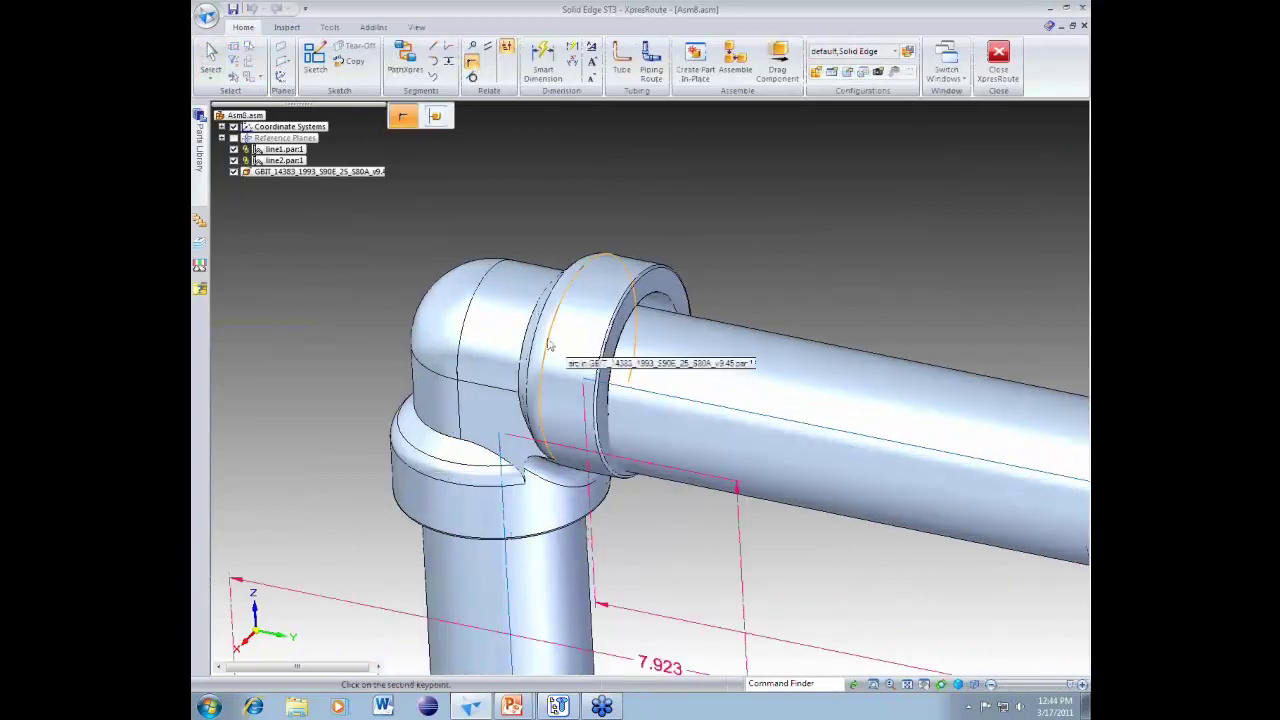
{"action": "left_click", "coordinate": [548, 345]}
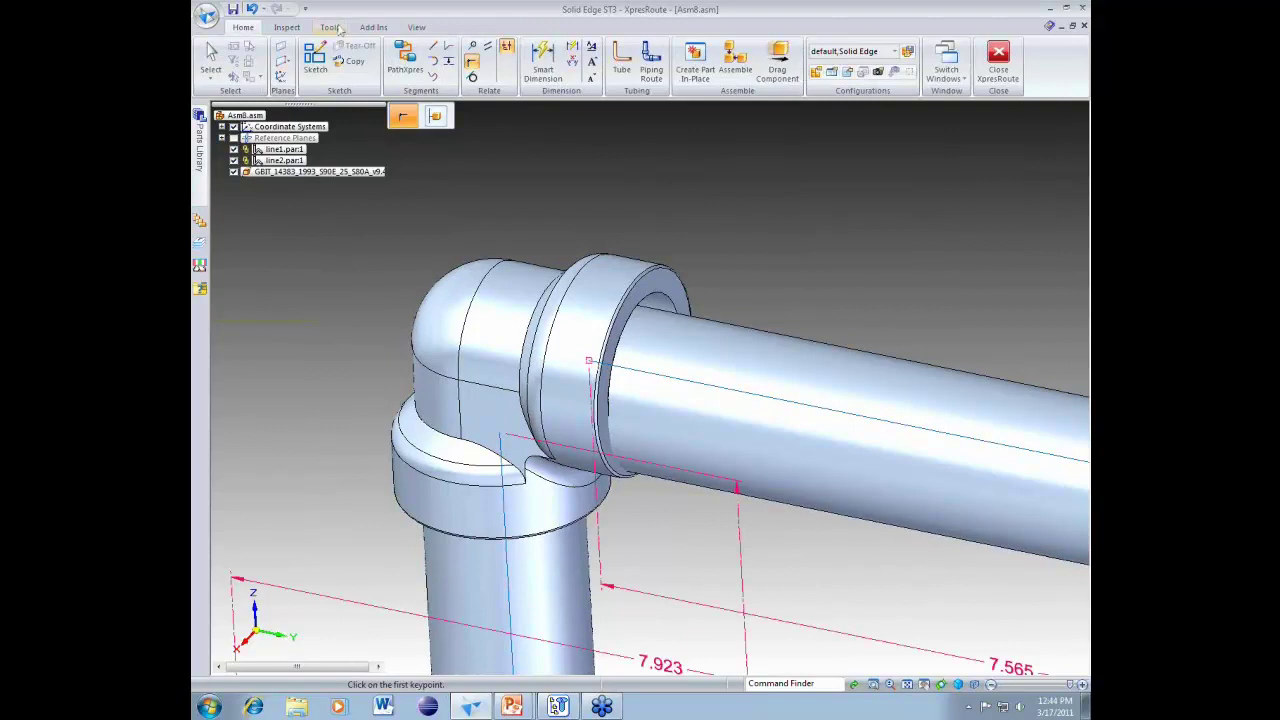
Step: Update all links so the line2 tube follows its path connected to the elbow
{"action": "left_click", "coordinate": [338, 28]}
{"action": "key", "text": "Escape"}
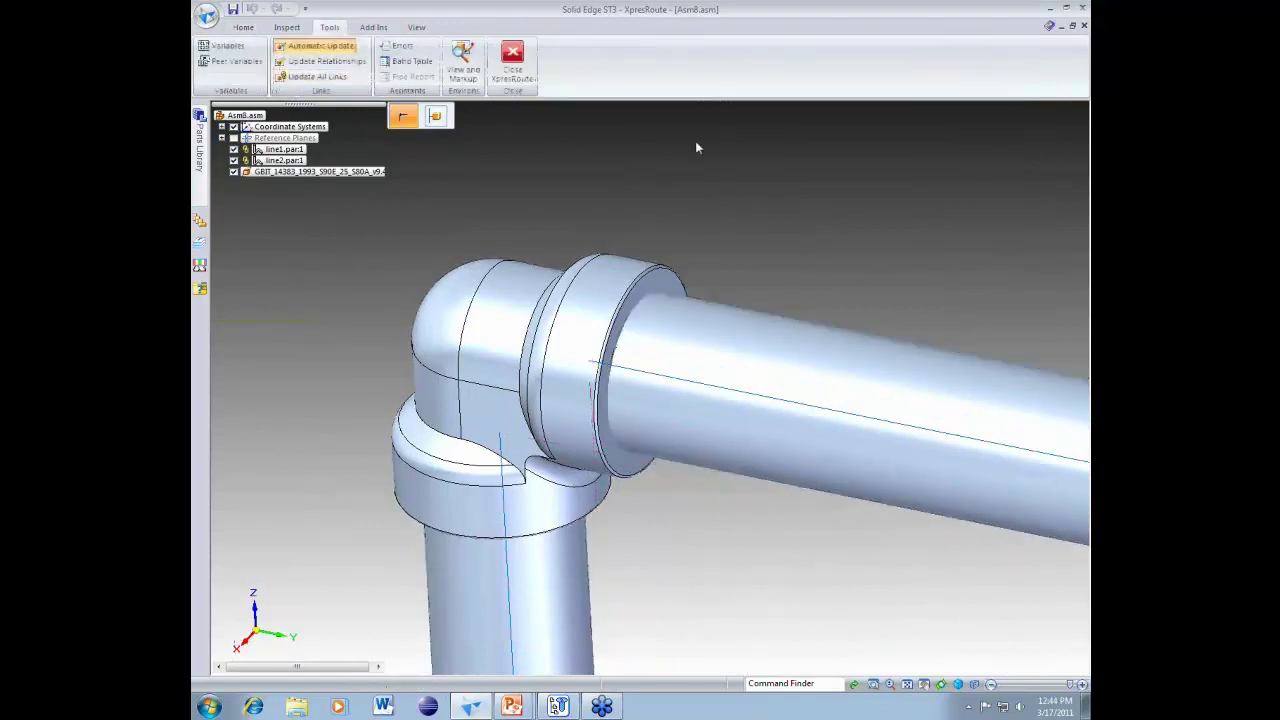
{"action": "scroll", "coordinate": [695, 141], "scroll_direction": "down", "scroll_amount": 3}
{"action": "scroll", "coordinate": [697, 147], "scroll_direction": "down", "scroll_amount": 2}
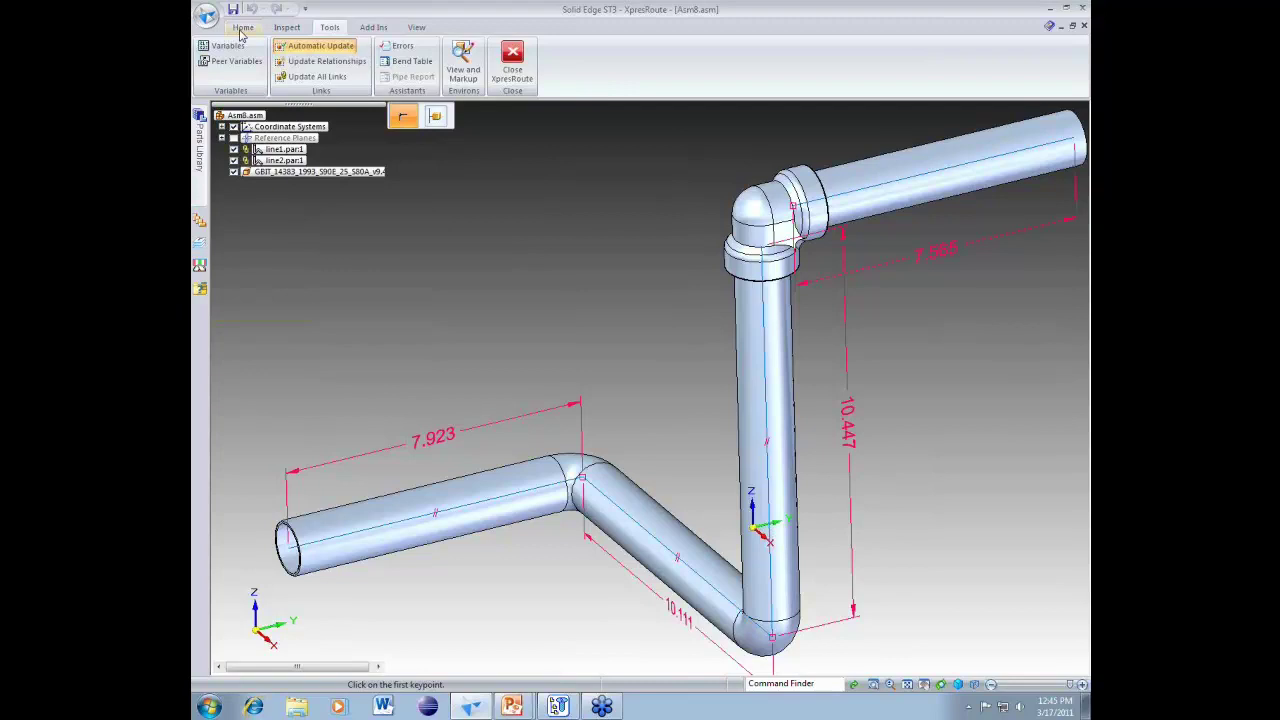
Step: Leave the elbow-joined assembly and bring up Asm8.asm with only its bare path segments for piping
{"action": "left_click", "coordinate": [242, 28]}
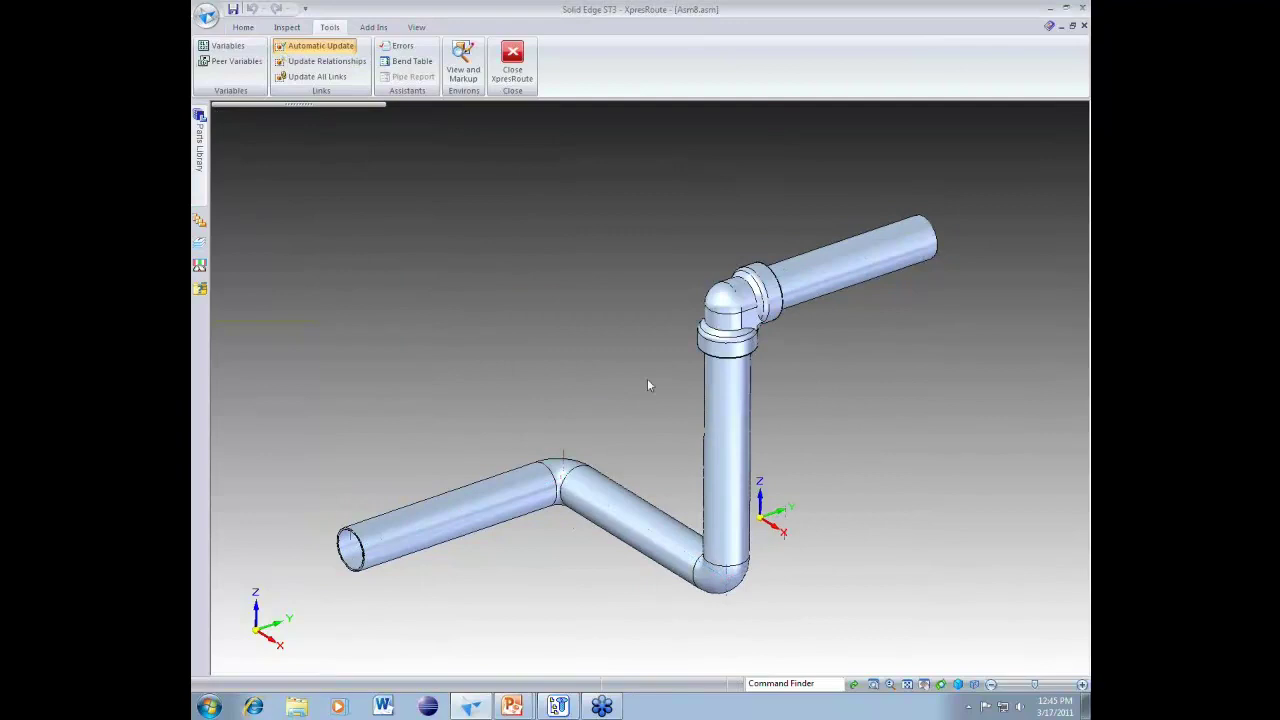
{"action": "key", "text": "ctrl+Tab"}
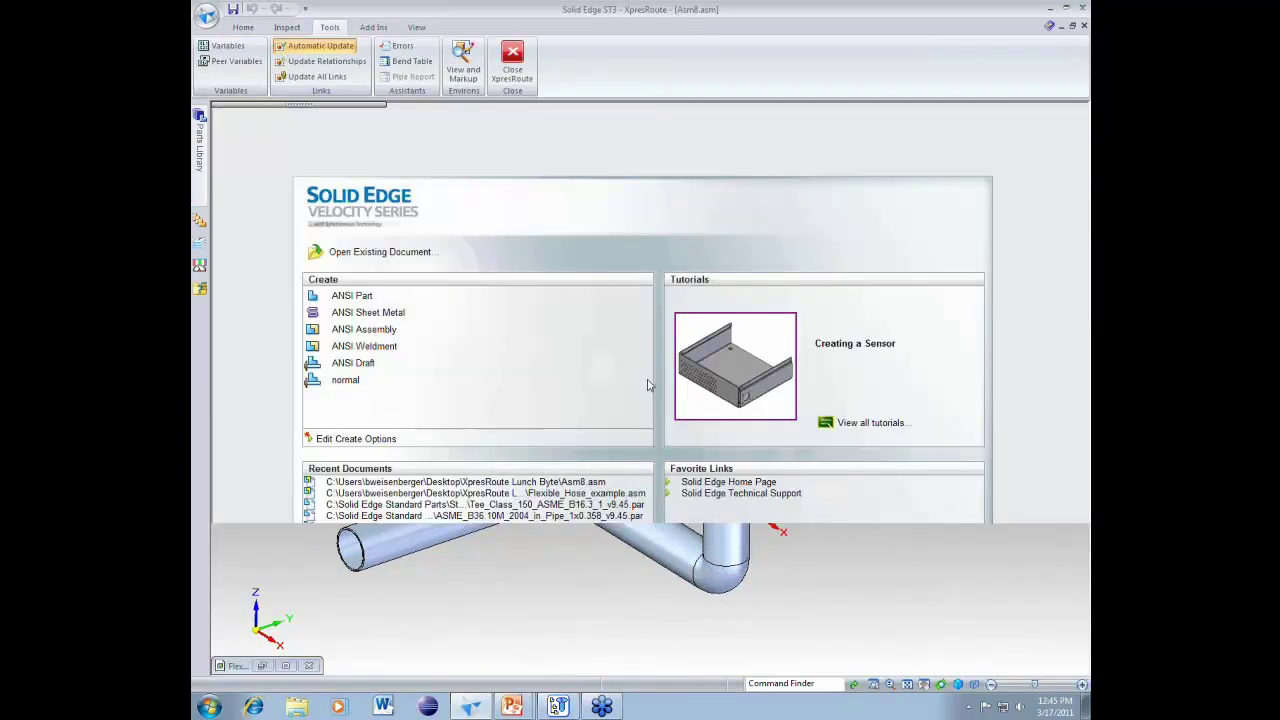
{"action": "left_click", "coordinate": [206, 14]}
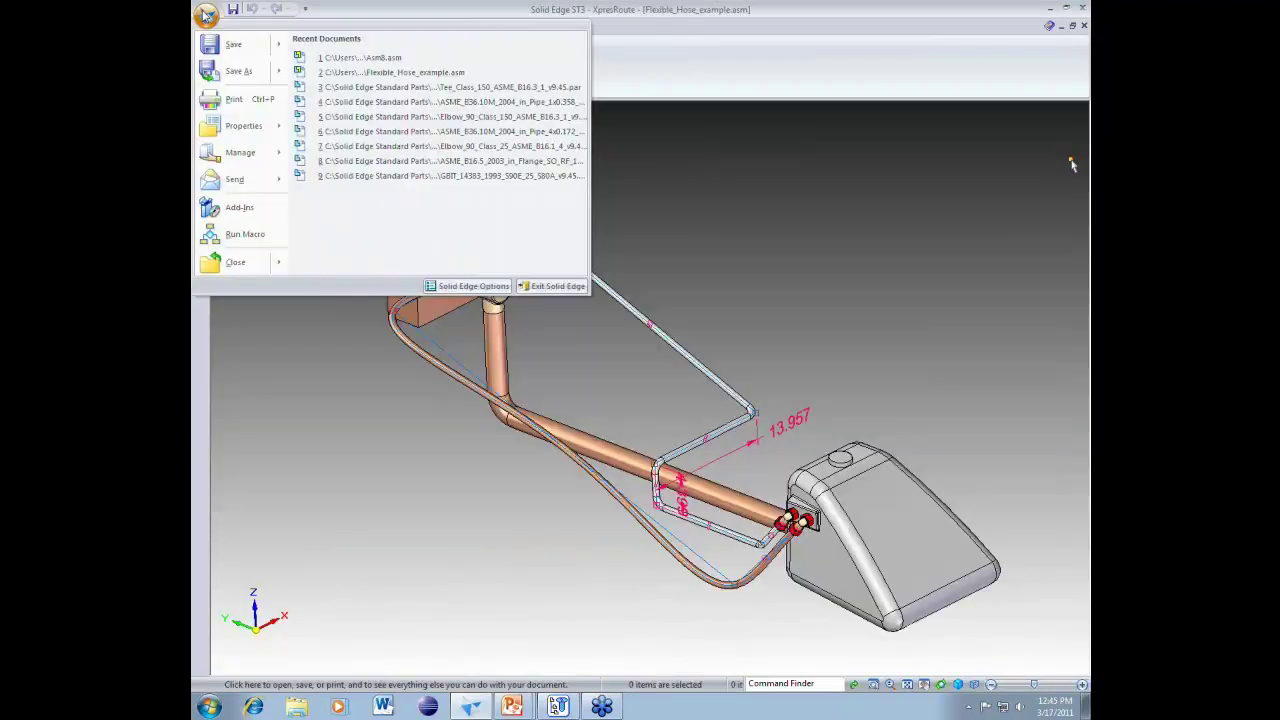
{"action": "left_click", "coordinate": [203, 11]}
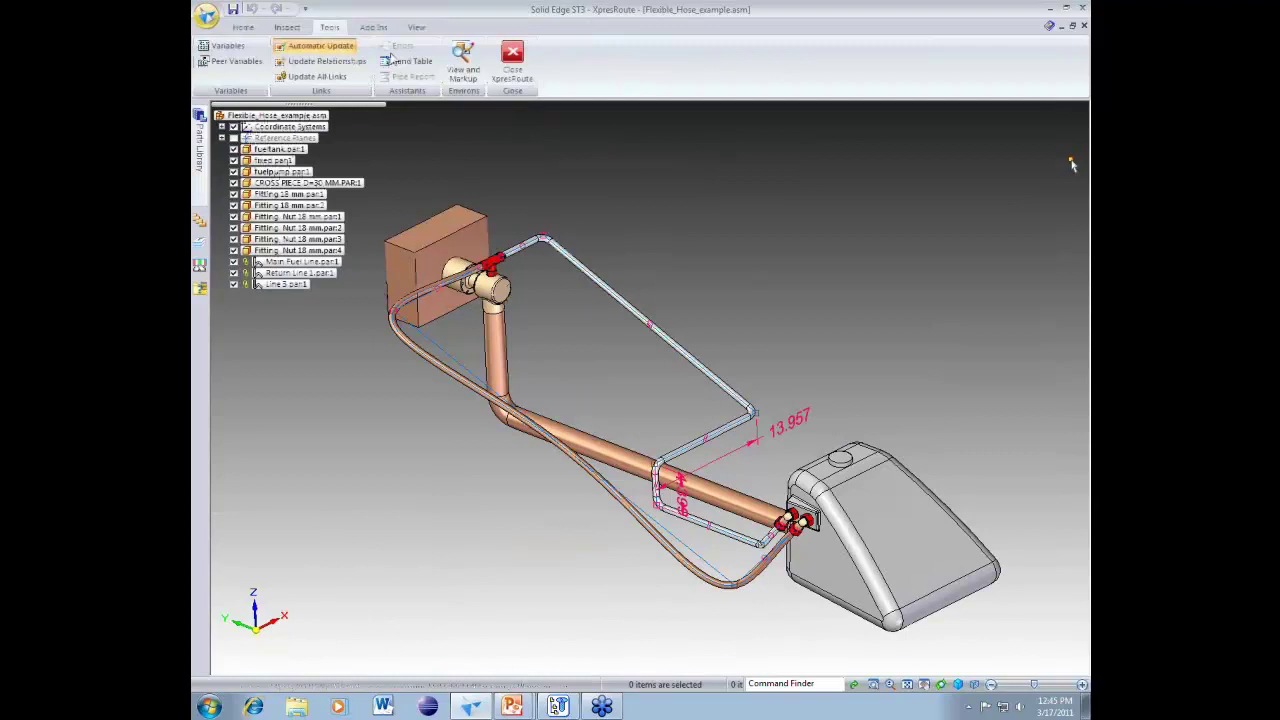
{"action": "key", "text": "ctrl+Tab"}
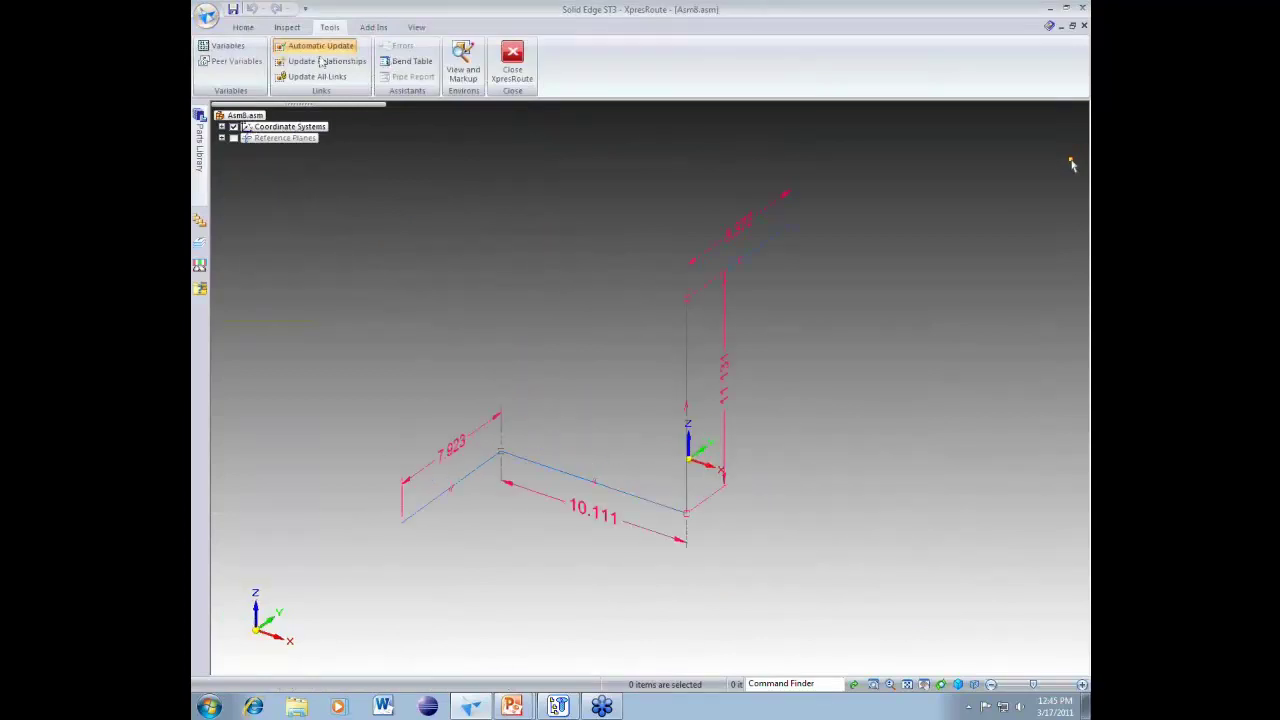
Step: Start a piping route with ANSI 1" x 0.133" ASME B36.10M pipe, fitting availability verification, and Malleable Iron Threaded Fittings, ASME B16.3-2006
{"action": "left_click", "coordinate": [241, 27]}
{"action": "left_click", "coordinate": [645, 60]}
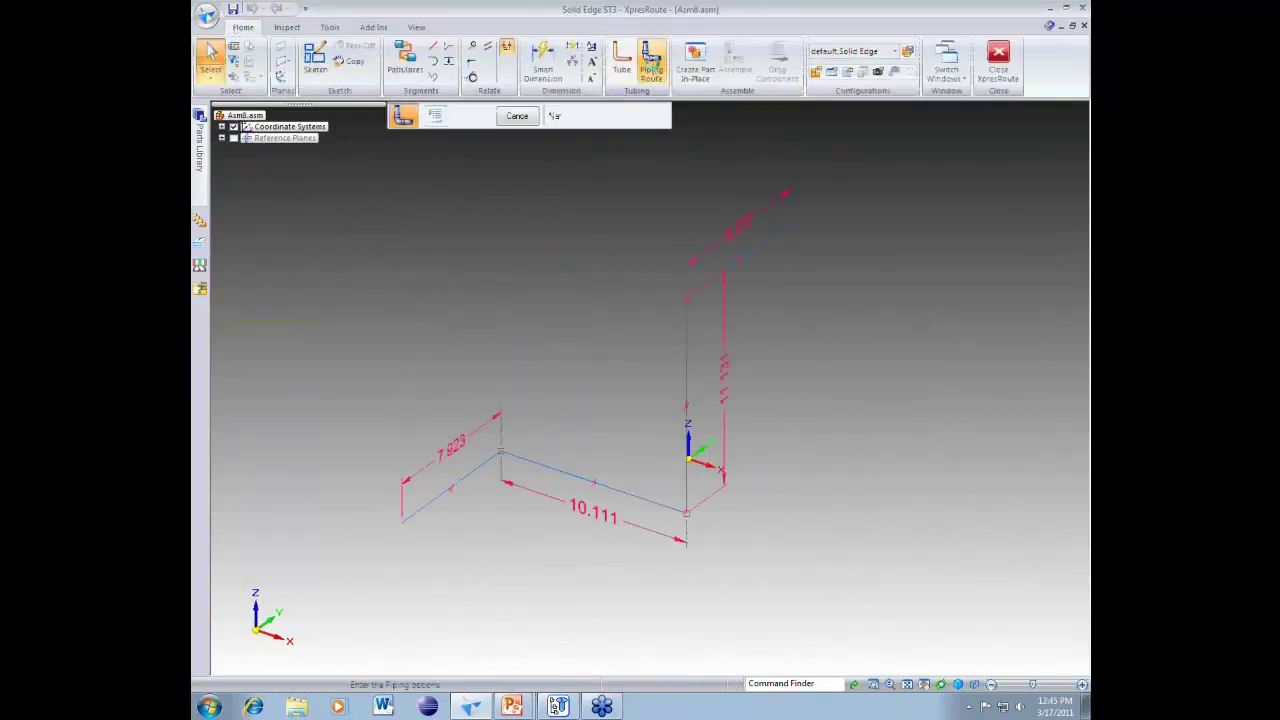
{"action": "left_click_drag", "start_coordinate": [554, 17], "coordinate": [551, 27]}
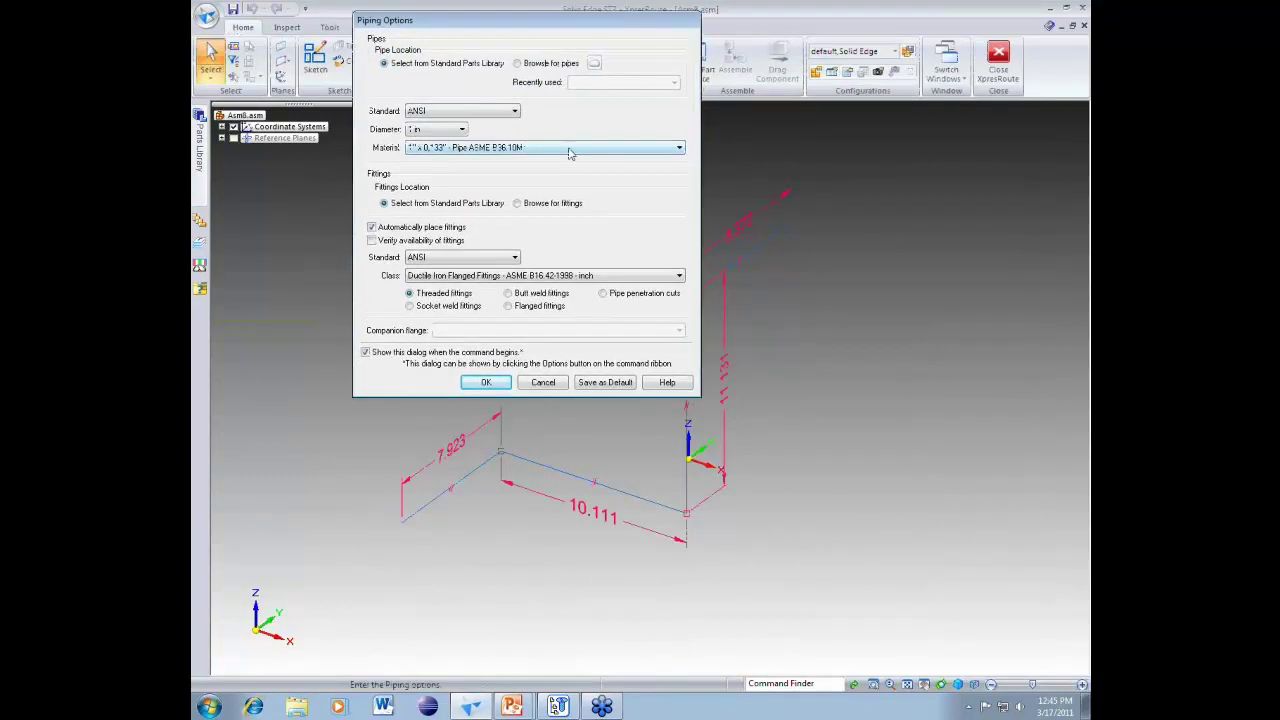
{"action": "left_click", "coordinate": [566, 148]}
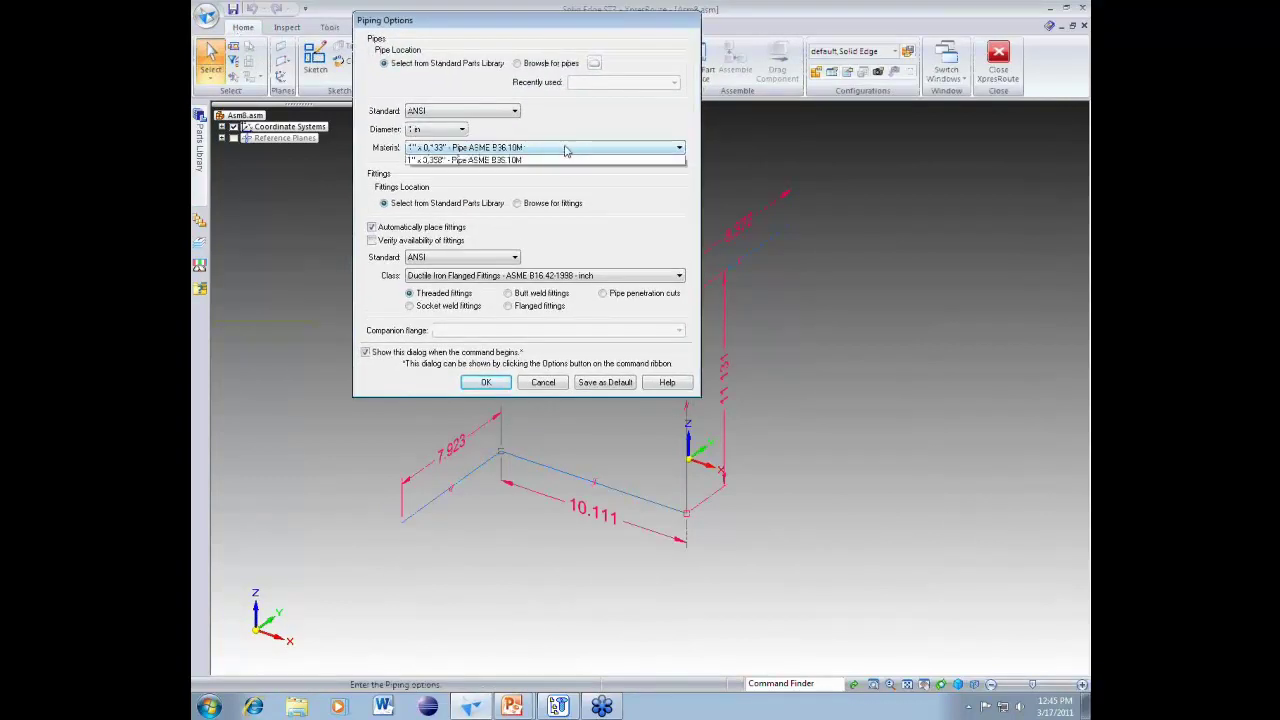
{"action": "left_click", "coordinate": [462, 127]}
{"action": "left_click", "coordinate": [458, 130]}
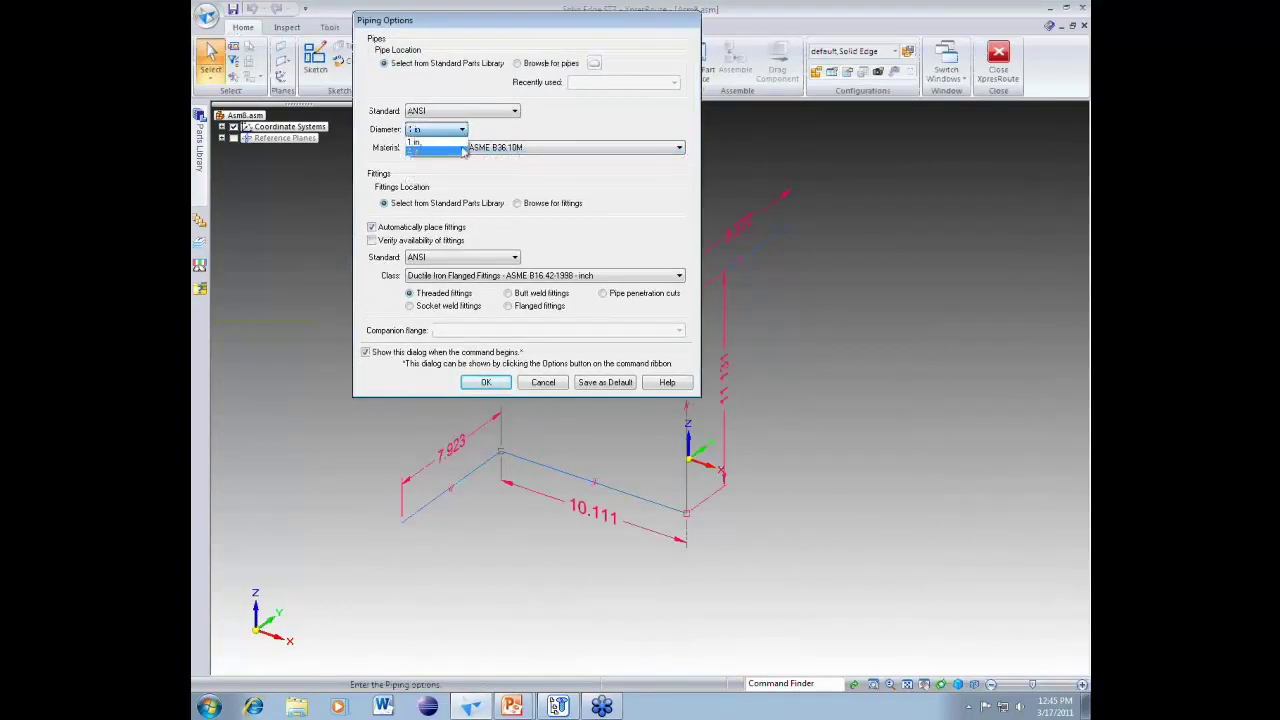
{"action": "left_click", "coordinate": [482, 131]}
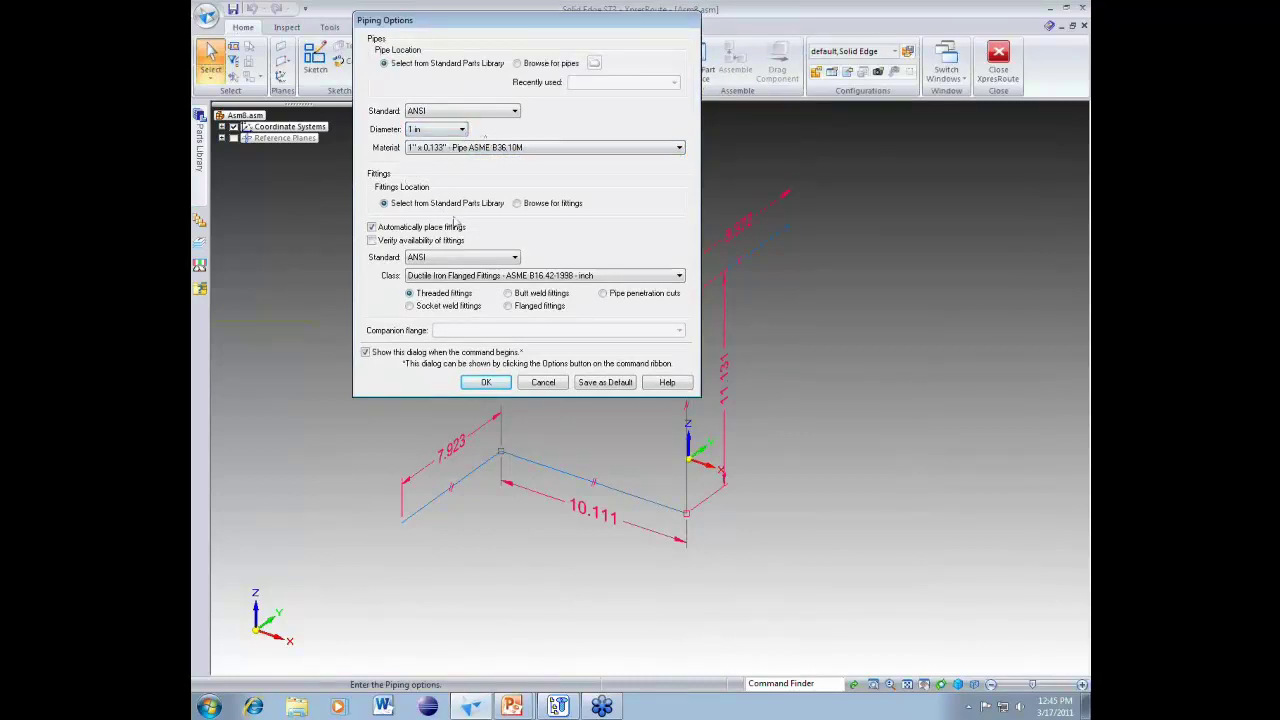
{"action": "left_click", "coordinate": [447, 241]}
{"action": "left_click", "coordinate": [458, 276]}
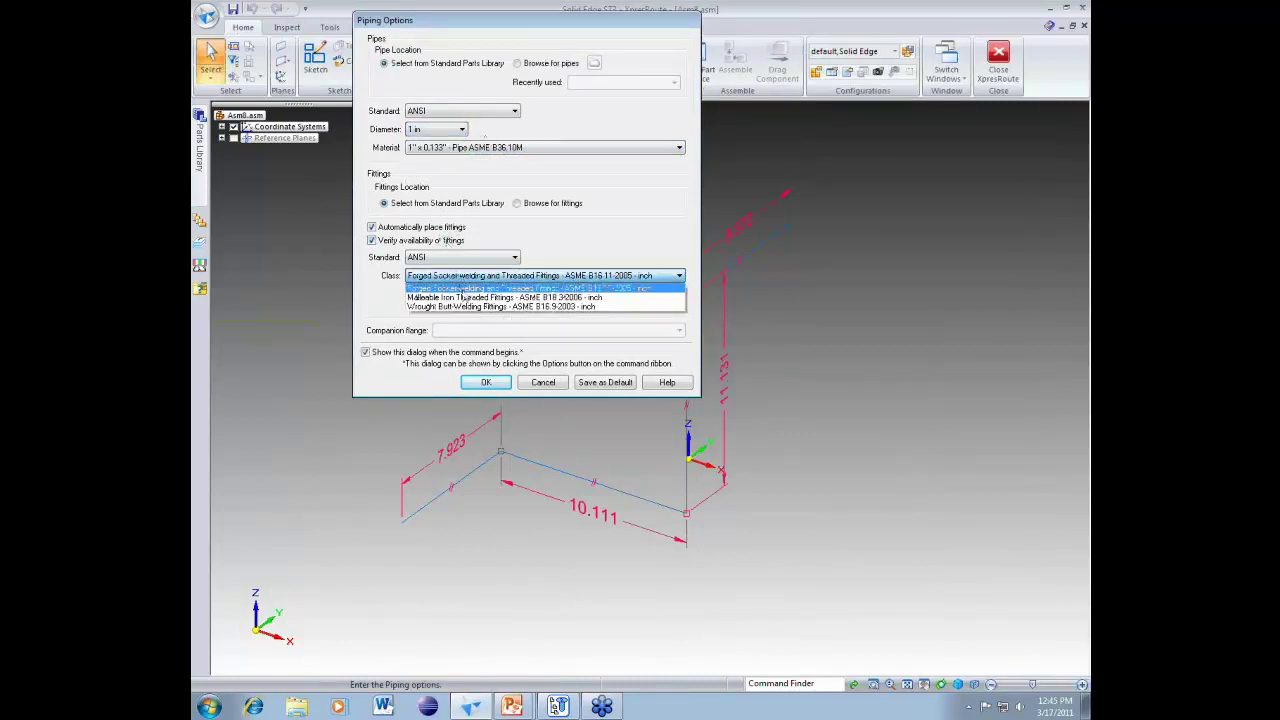
{"action": "left_click", "coordinate": [462, 298]}
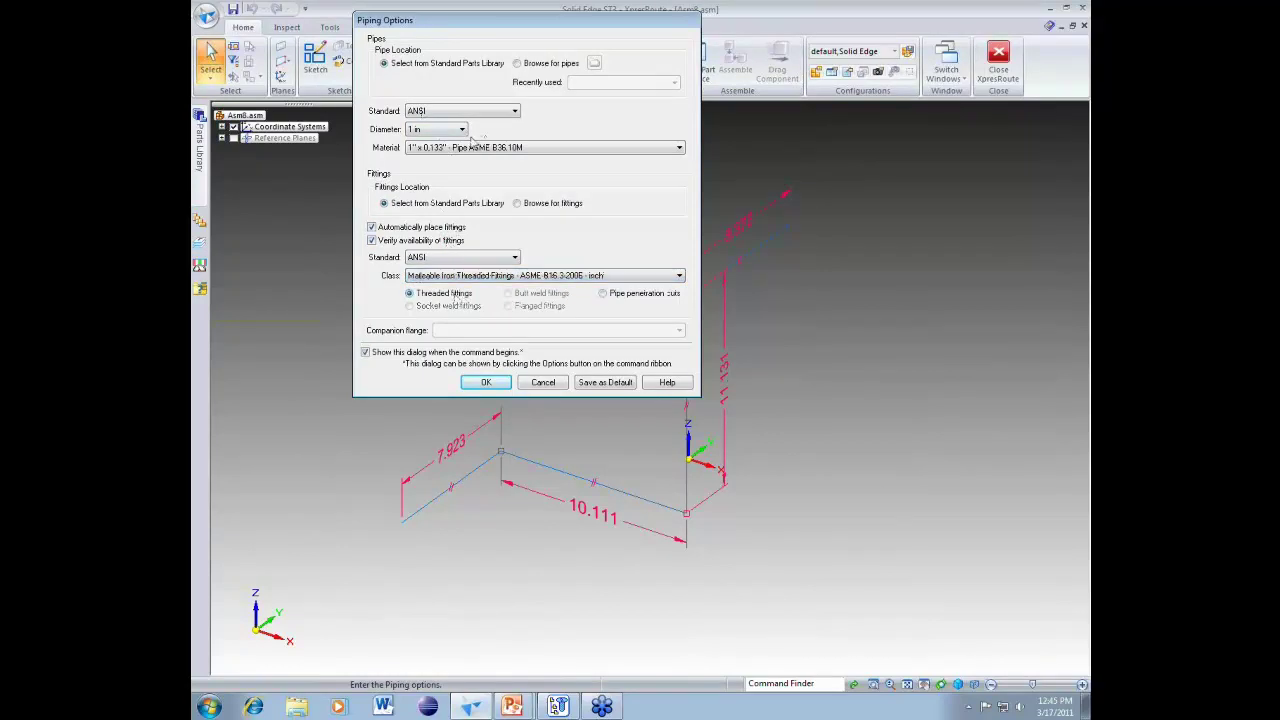
{"action": "left_click", "coordinate": [475, 383]}
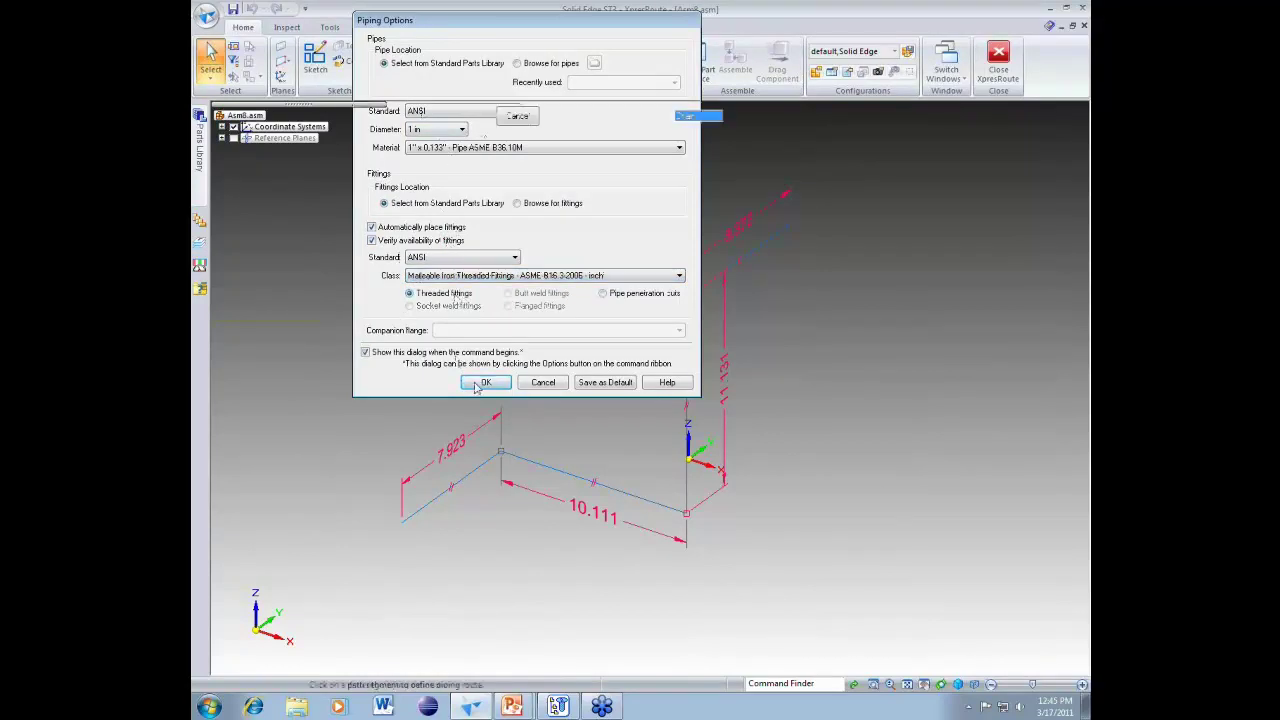
Step: Create the piping route along the whole connected path chain with pipes and automatically placed elbows
{"action": "left_click", "coordinate": [687, 340]}
{"action": "left_click", "coordinate": [902, 117]}
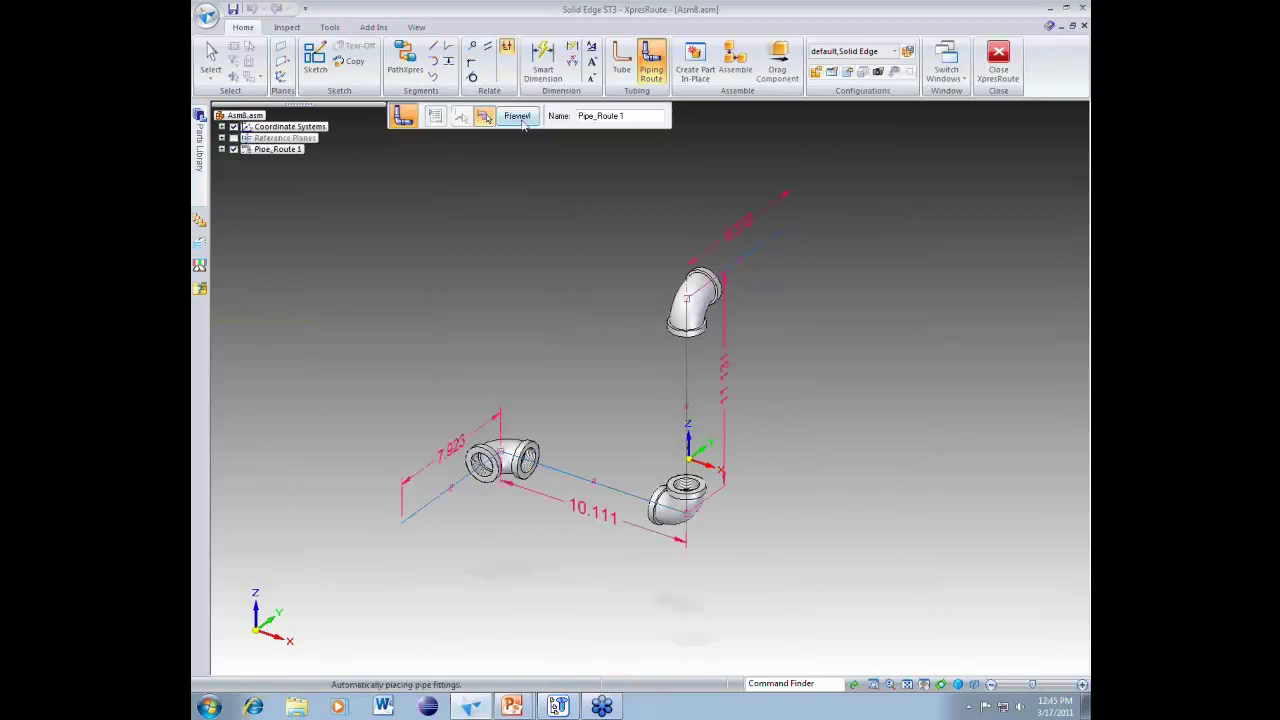
{"action": "left_click", "coordinate": [517, 116]}
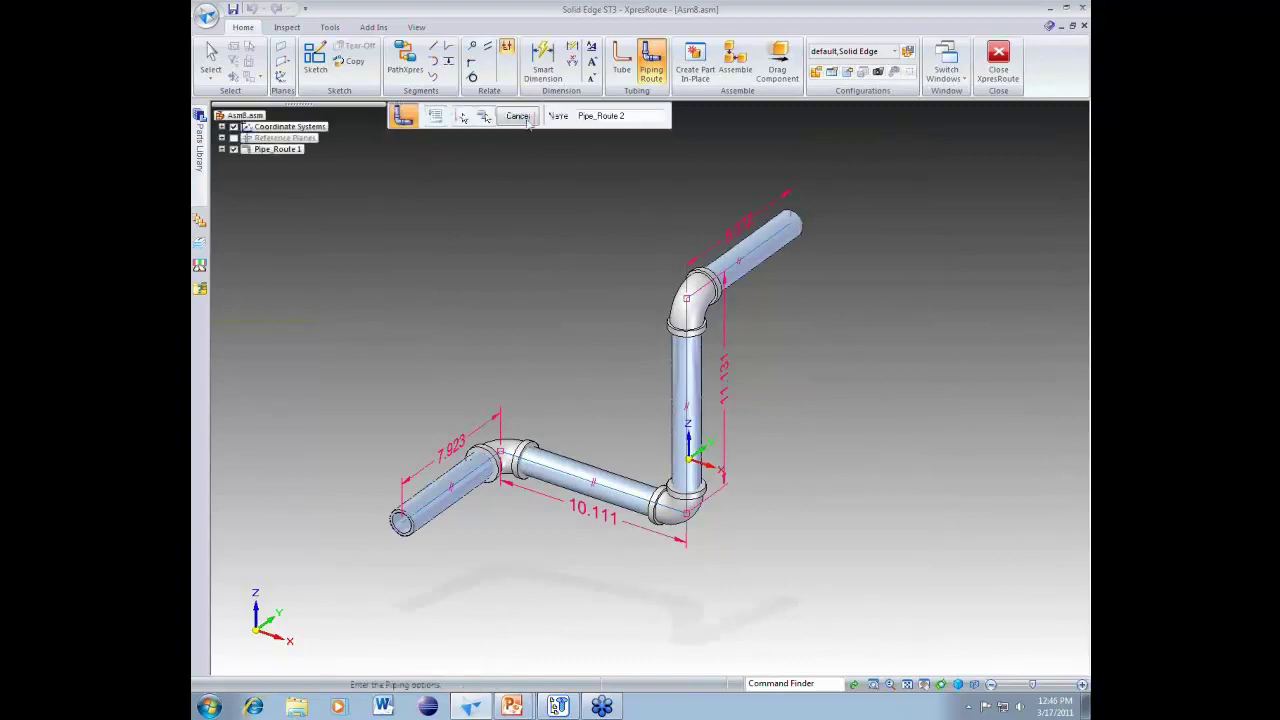
{"action": "left_click", "coordinate": [524, 117]}
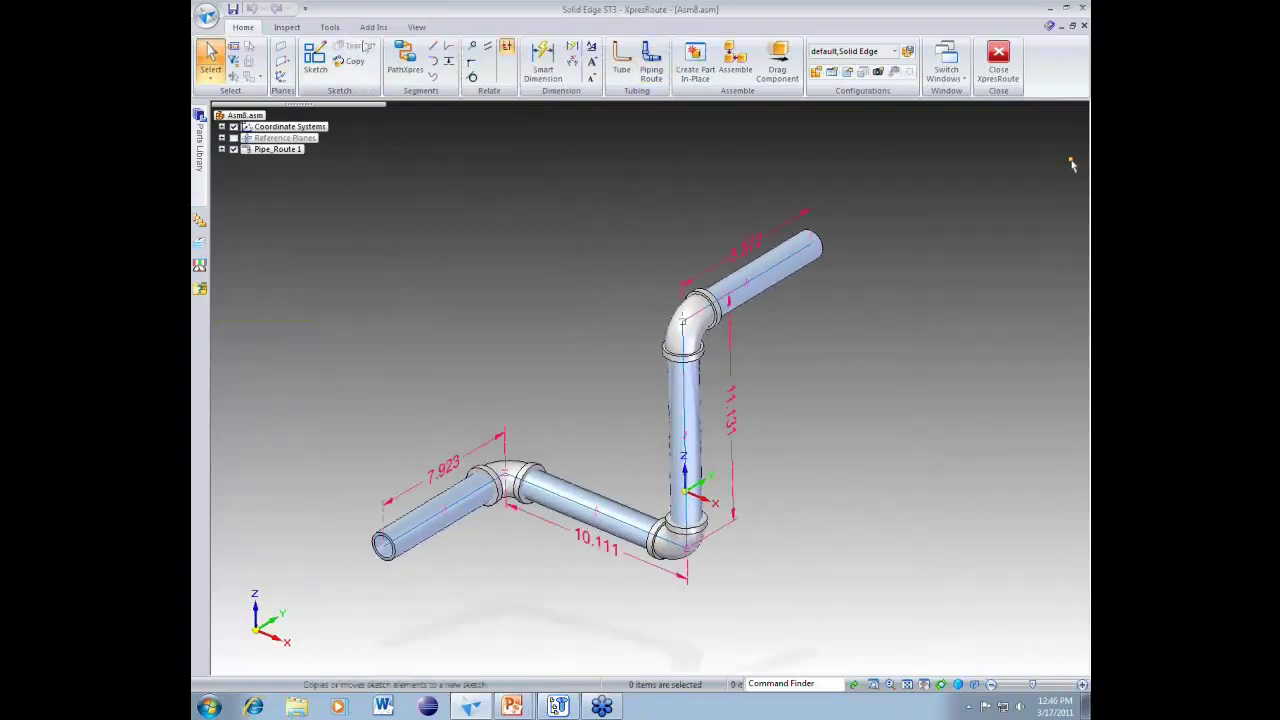
Step: Generate a pipe report for all pipes in the assembly with individual cut lengths and fittings, and review its titles and lengths
{"action": "left_click", "coordinate": [336, 28]}
{"action": "left_click", "coordinate": [407, 76]}
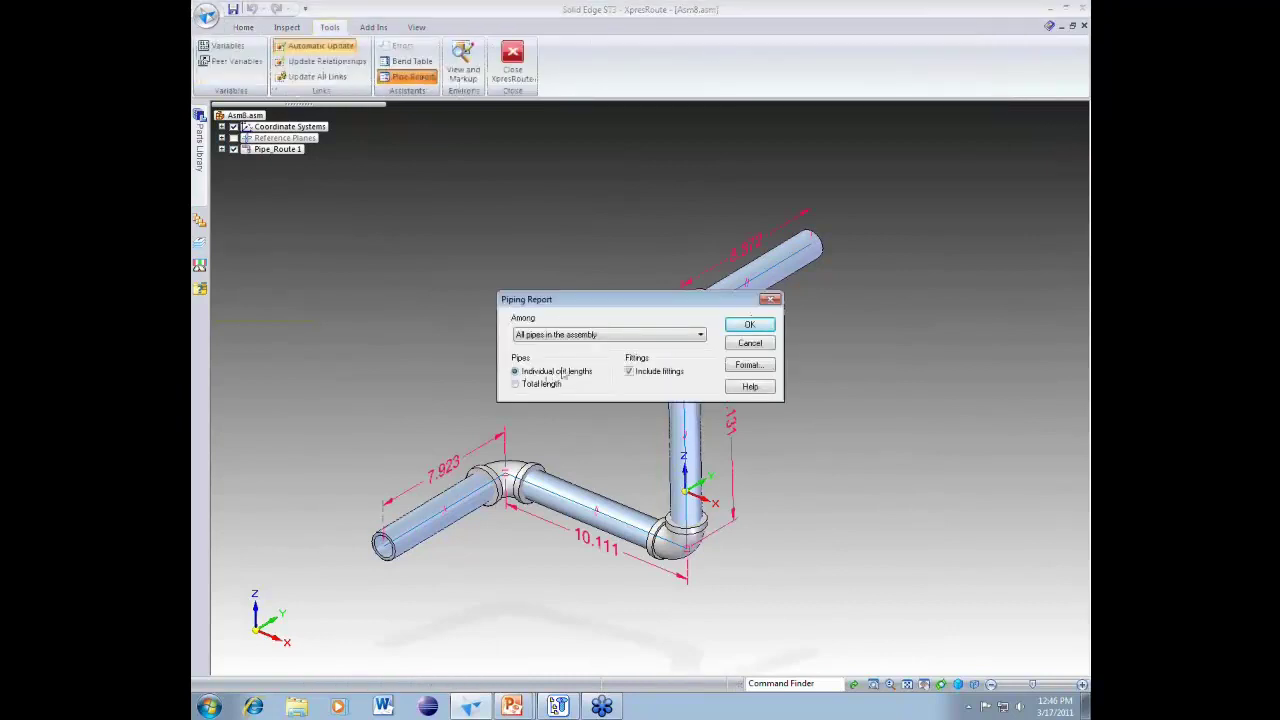
{"action": "left_click", "coordinate": [756, 326]}
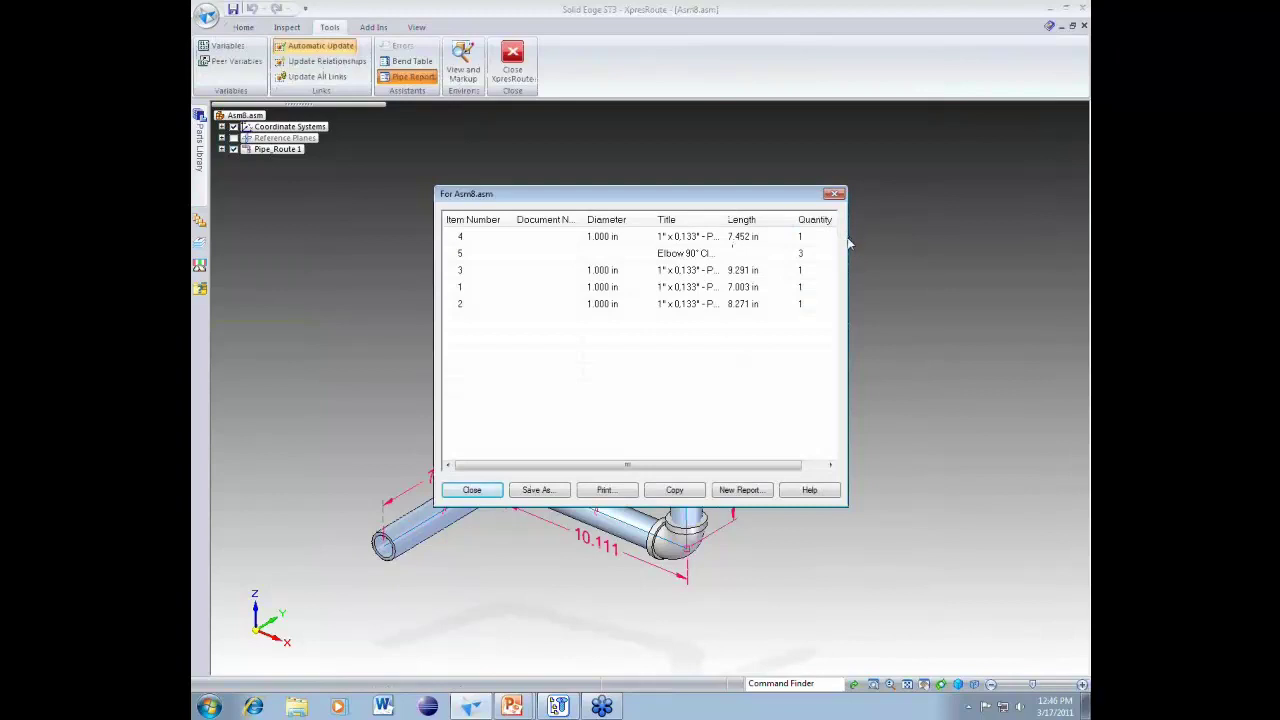
{"action": "left_click_drag", "start_coordinate": [794, 223], "coordinate": [746, 219]}
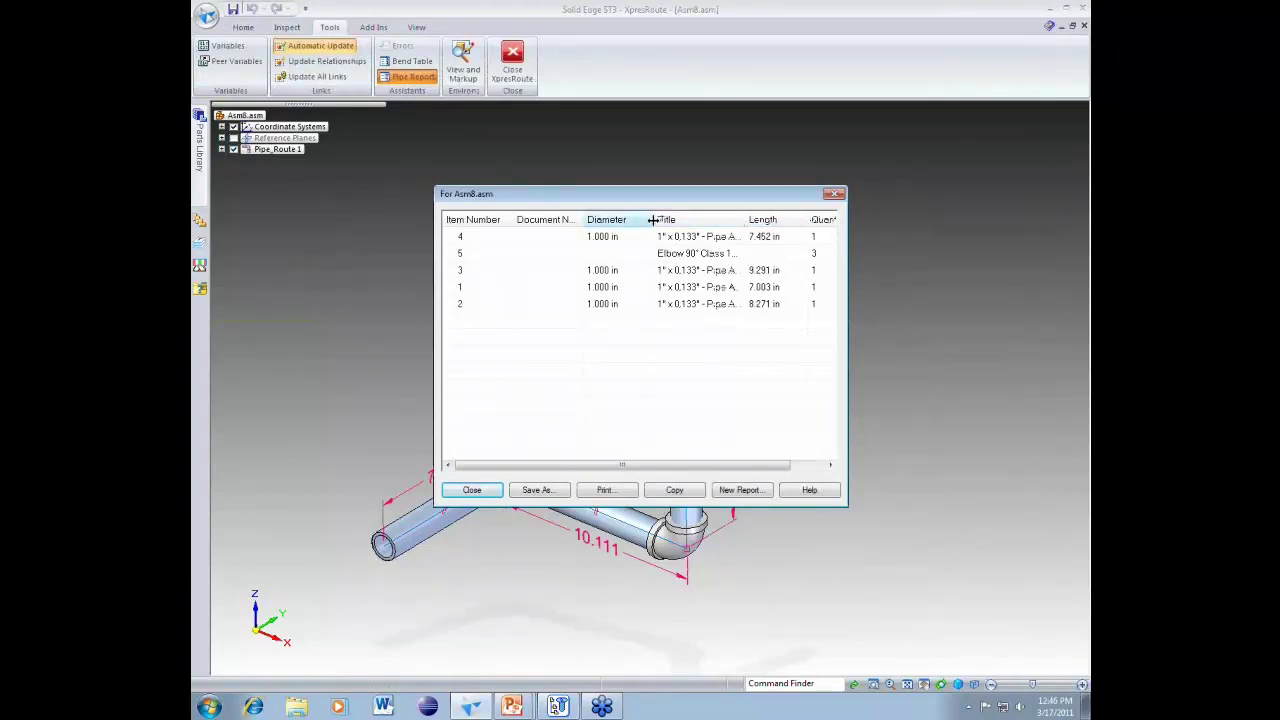
{"action": "left_click_drag", "start_coordinate": [651, 220], "coordinate": [638, 220]}
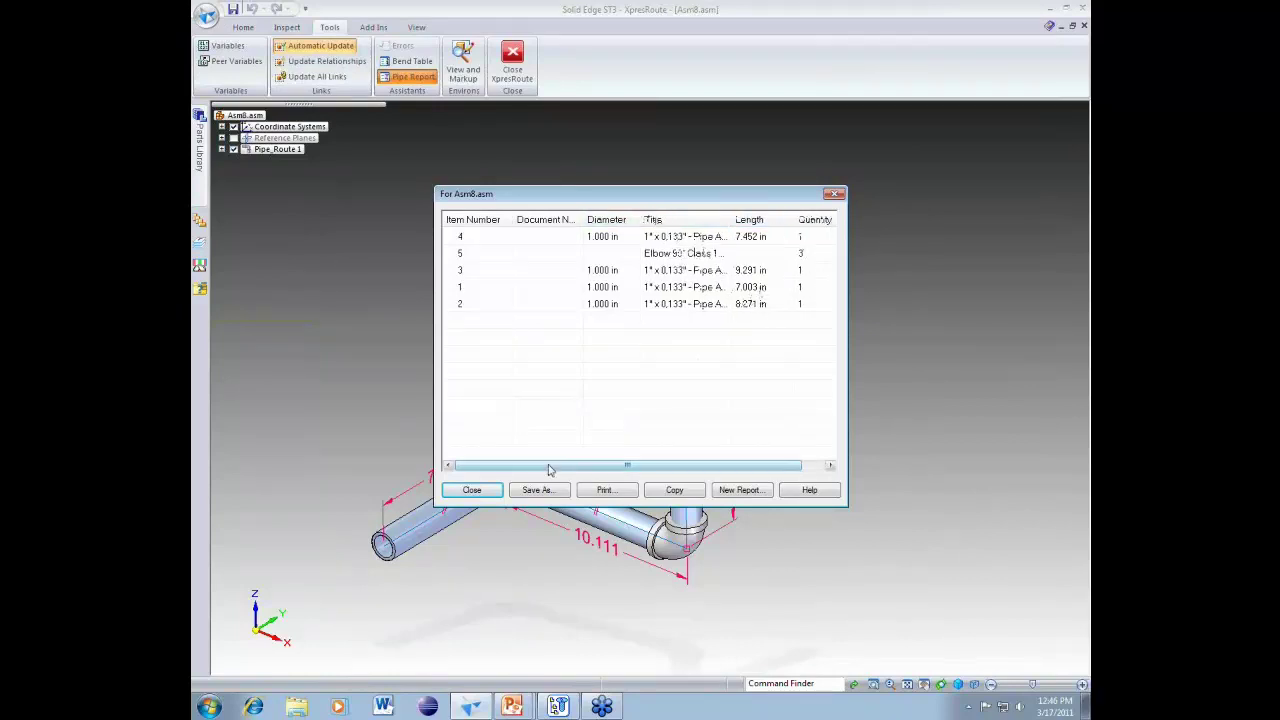
{"action": "left_click", "coordinate": [471, 489]}
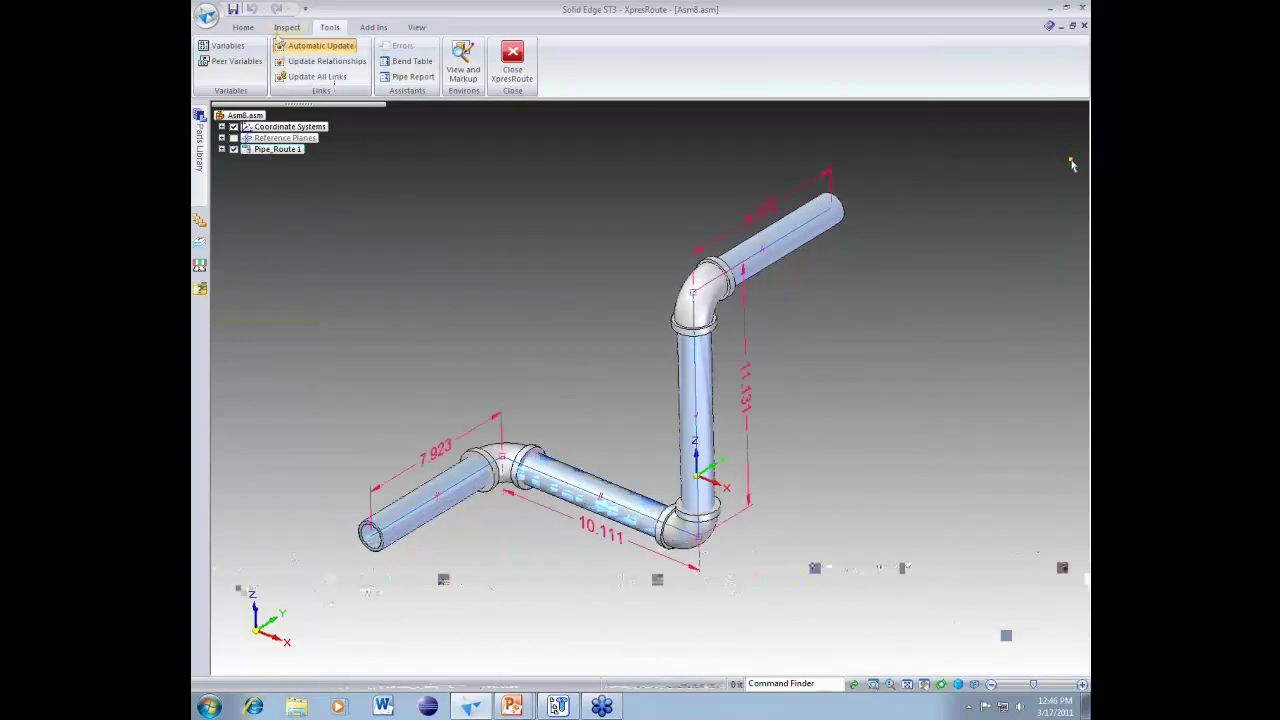
Step: Draw a 3D line segment along the Y axis from the midpoint of the 10.111 in path segment
{"action": "left_click", "coordinate": [254, 28]}
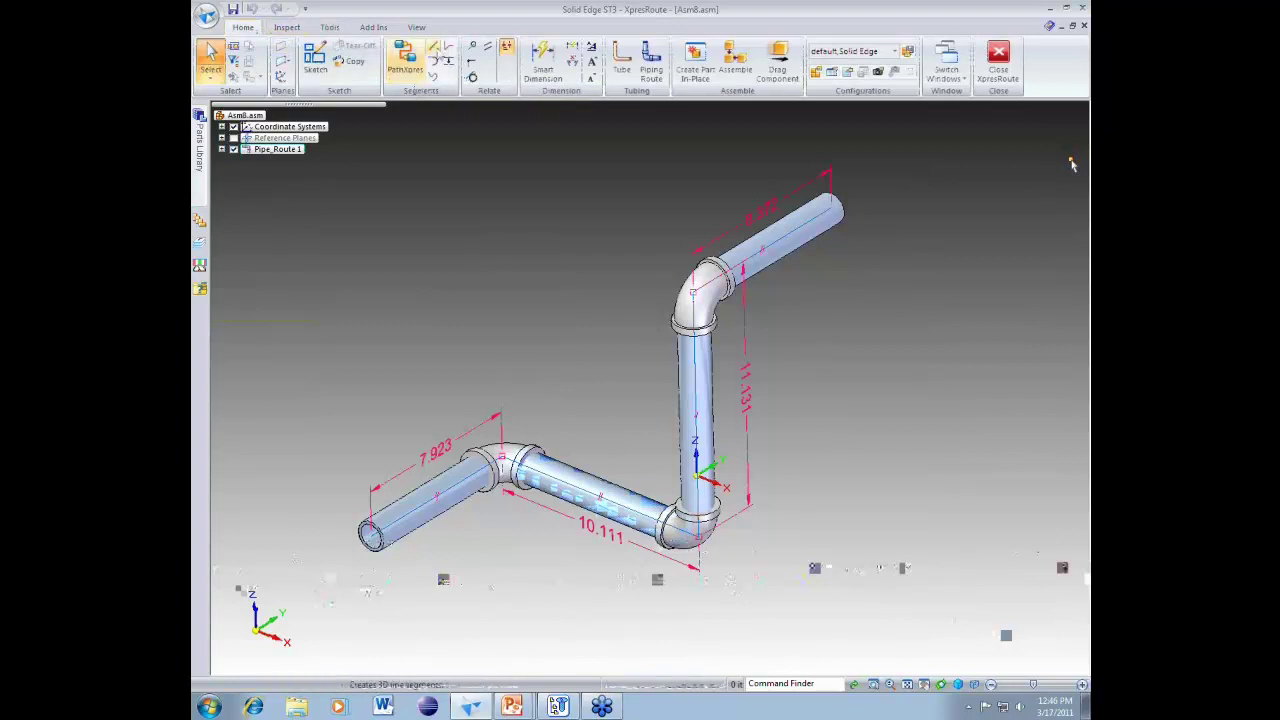
{"action": "left_click", "coordinate": [434, 50]}
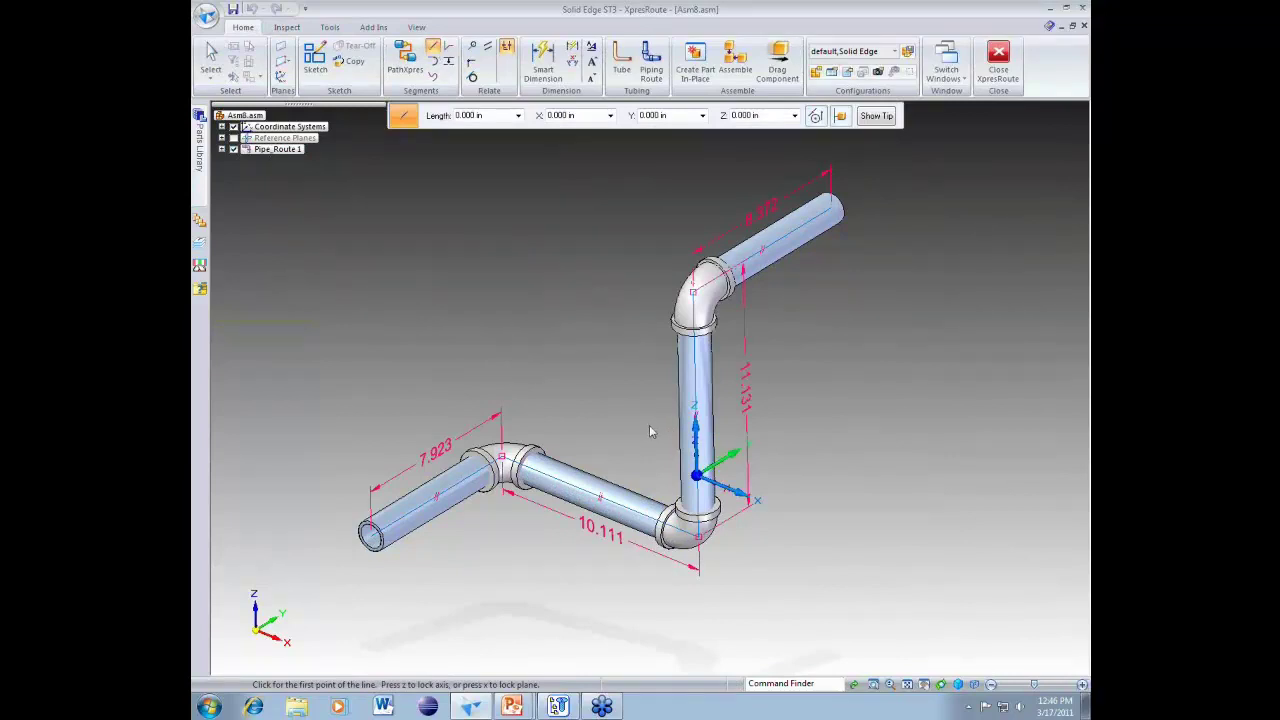
{"action": "left_click", "coordinate": [601, 502]}
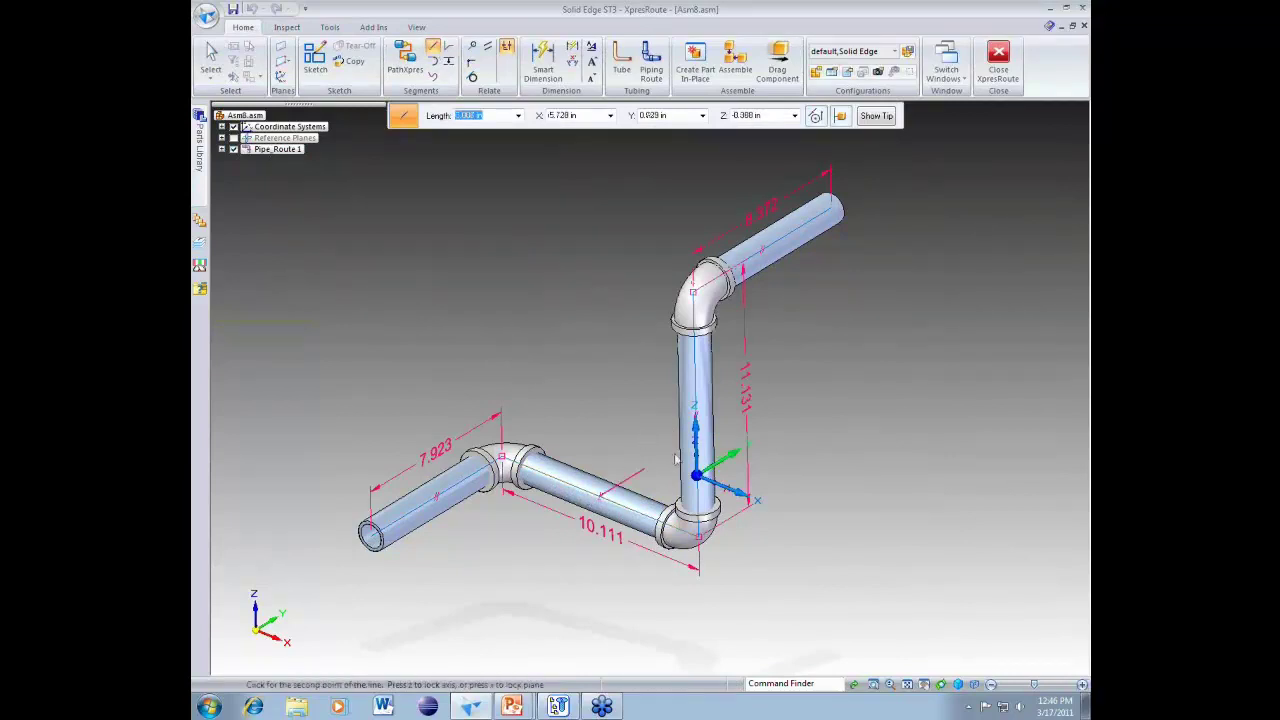
{"action": "left_click", "coordinate": [877, 332]}
{"action": "right_click", "coordinate": [877, 334]}
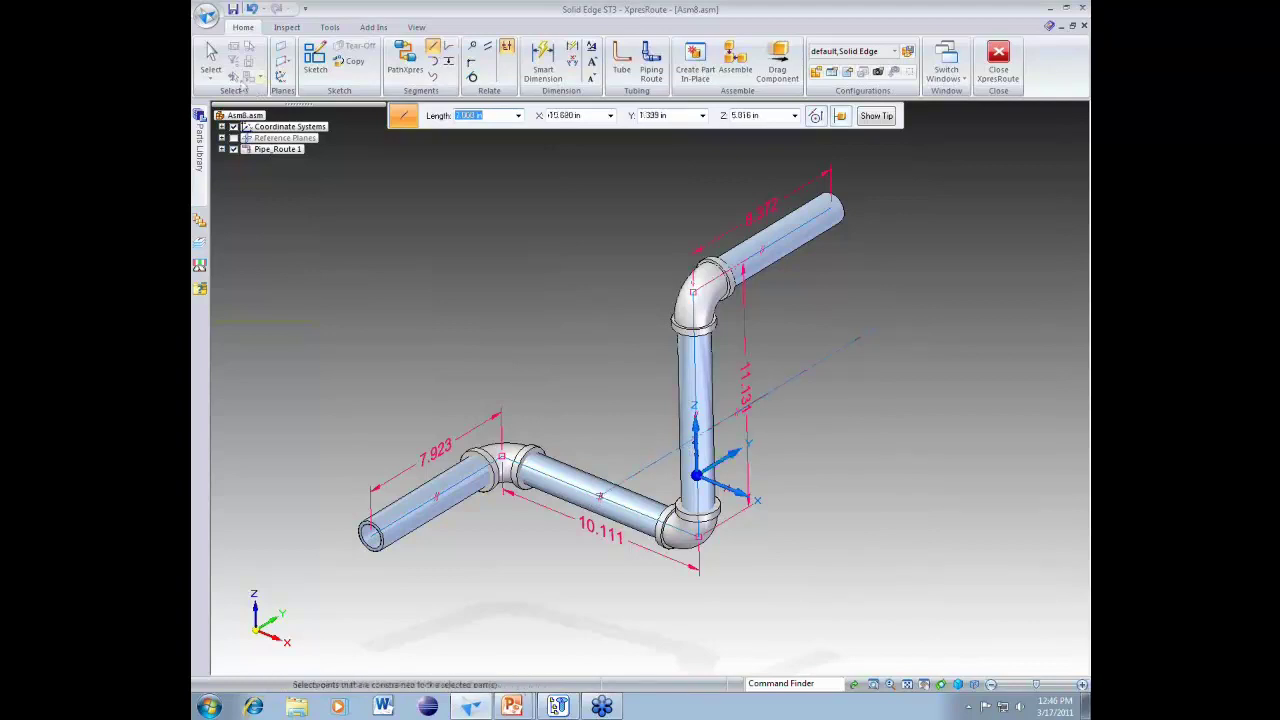
{"action": "left_click", "coordinate": [210, 58]}
Step: Edit the definition of Pipe_Route 1 to add the new branch line to its path with an automatically placed tee
{"action": "left_click", "coordinate": [277, 149]}
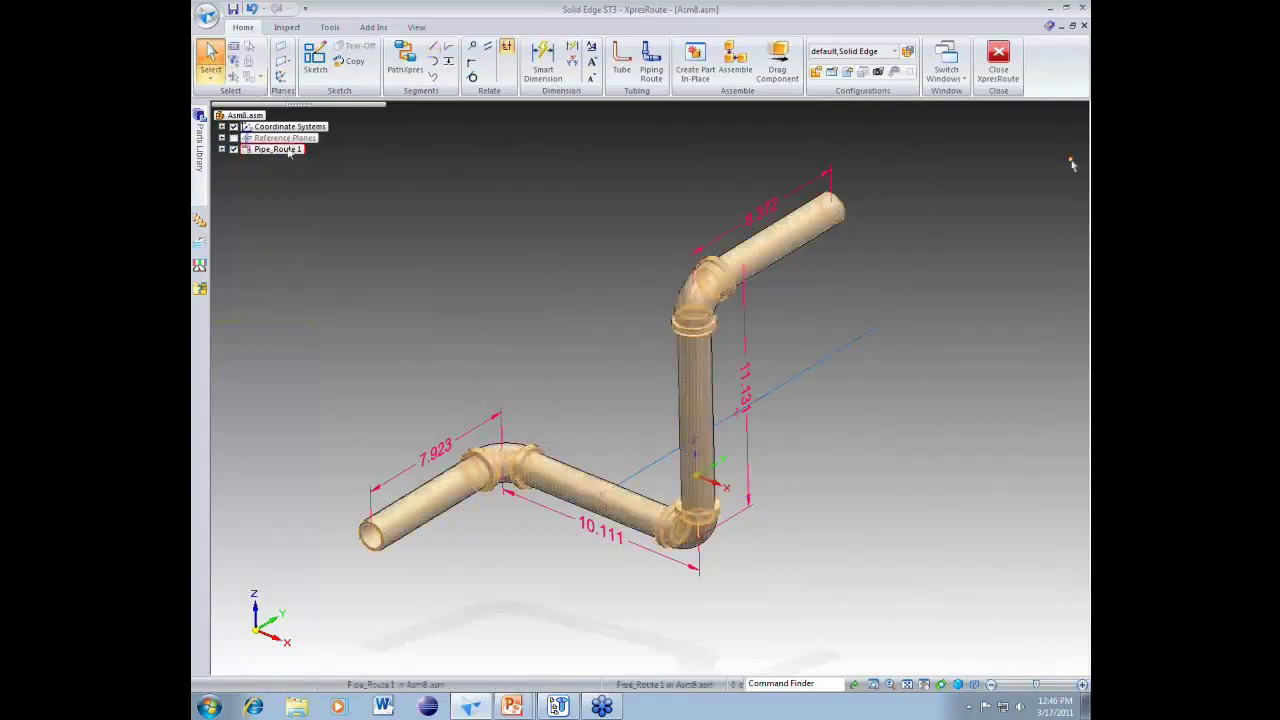
{"action": "right_click", "coordinate": [289, 150]}
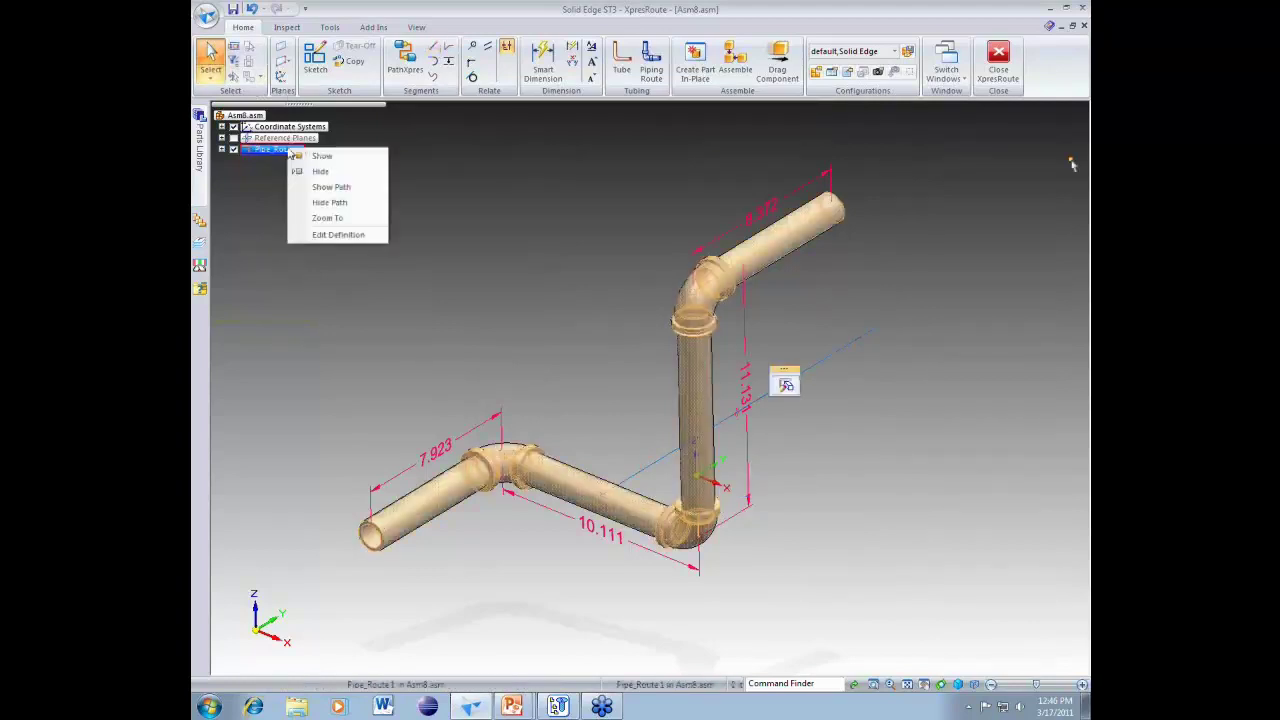
{"action": "left_click", "coordinate": [338, 234]}
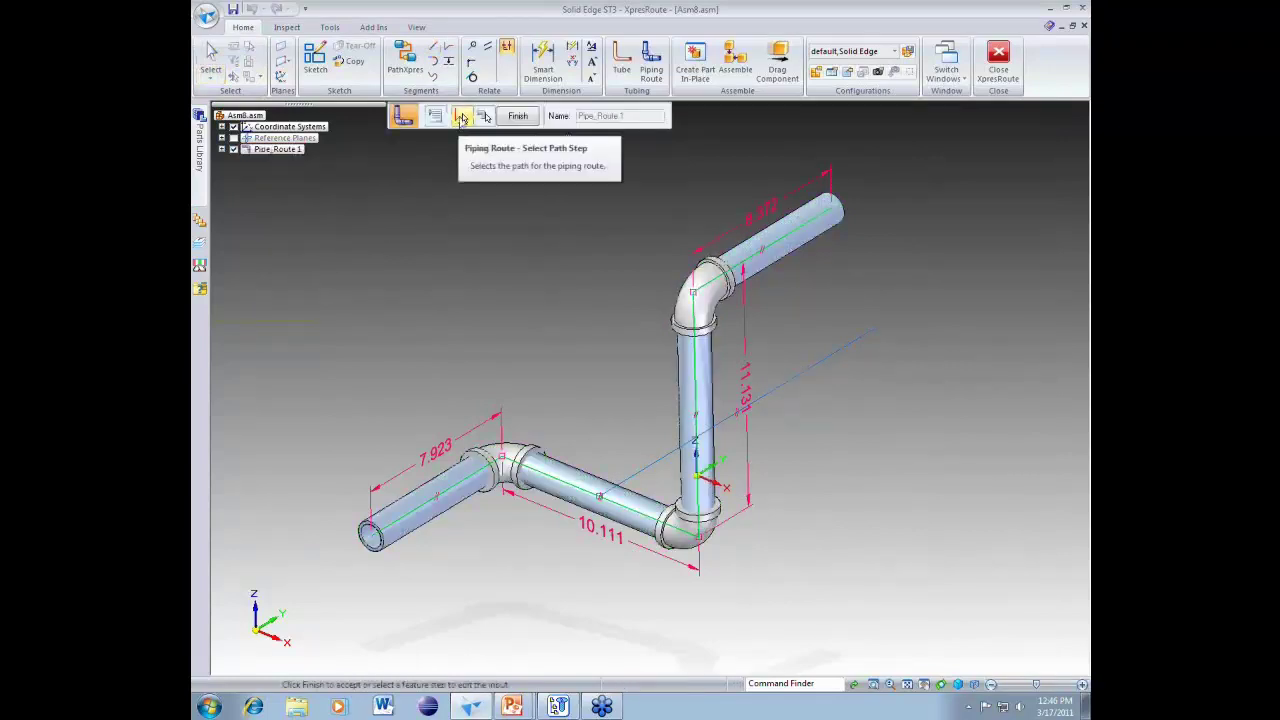
{"action": "left_click", "coordinate": [461, 118]}
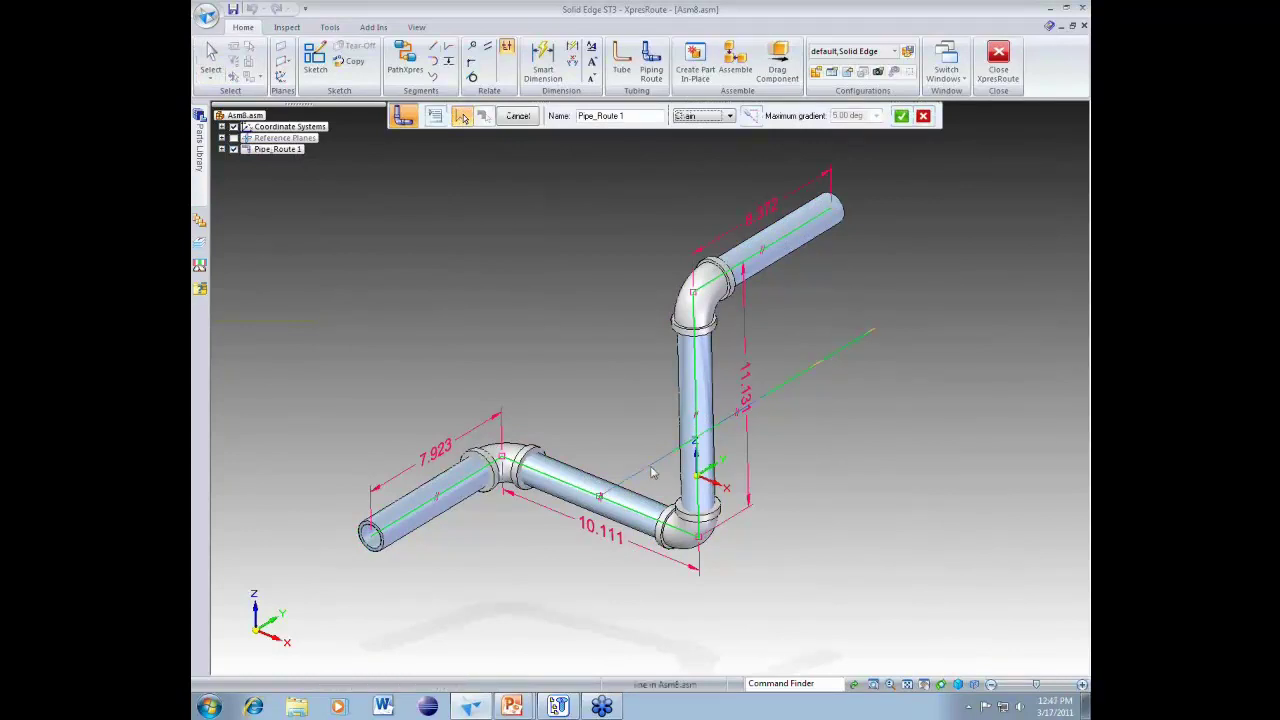
{"action": "left_click", "coordinate": [901, 116]}
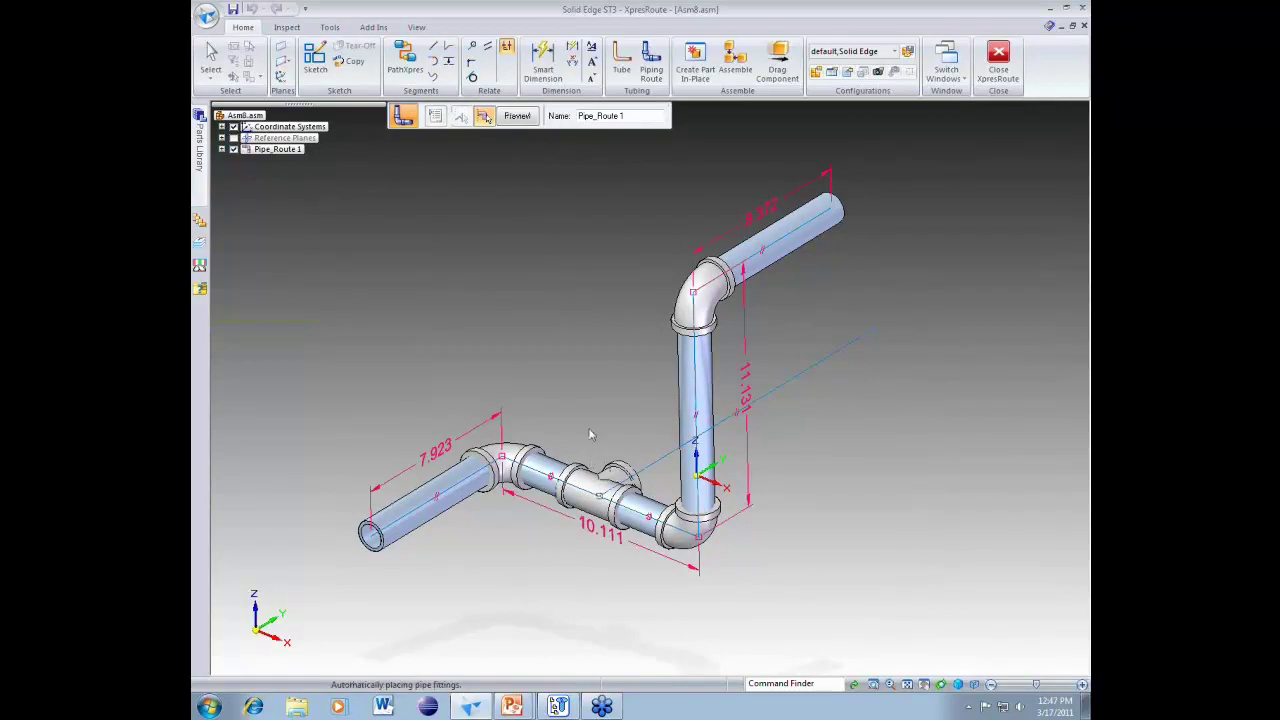
{"action": "left_click", "coordinate": [513, 119]}
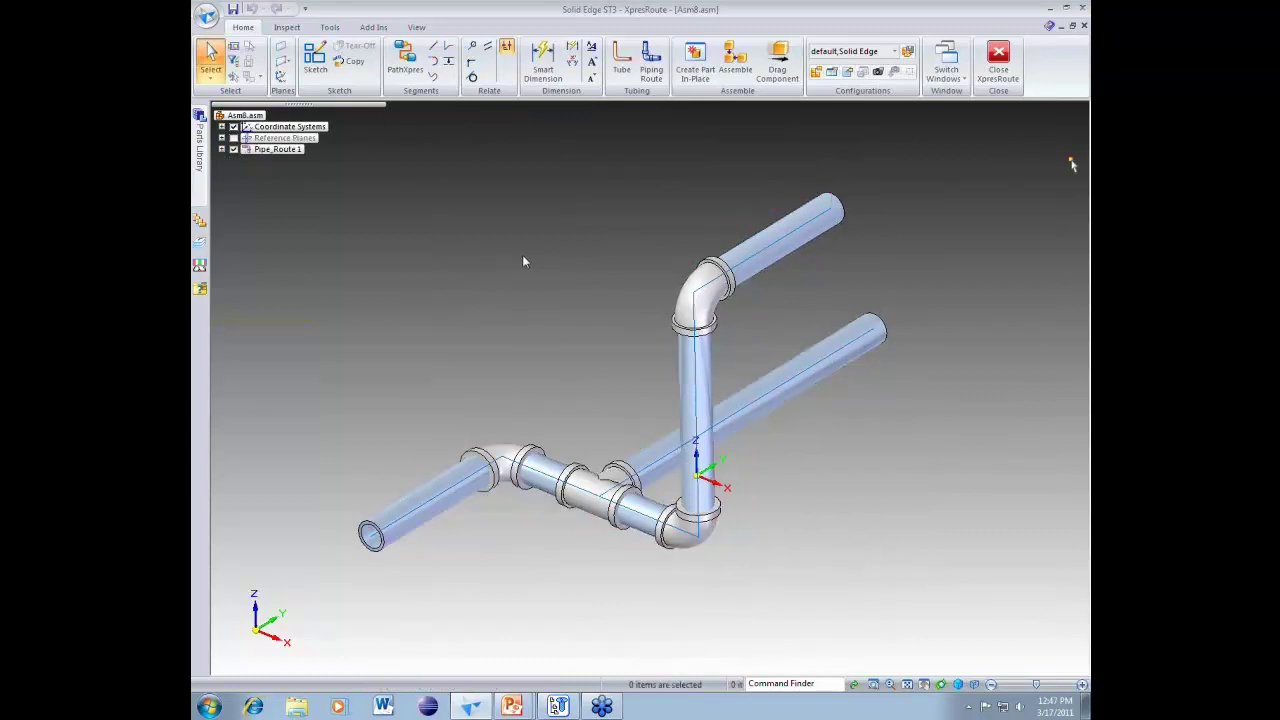
{"action": "middle_click_drag", "start_coordinate": [523, 256], "coordinate": [654, 191]}
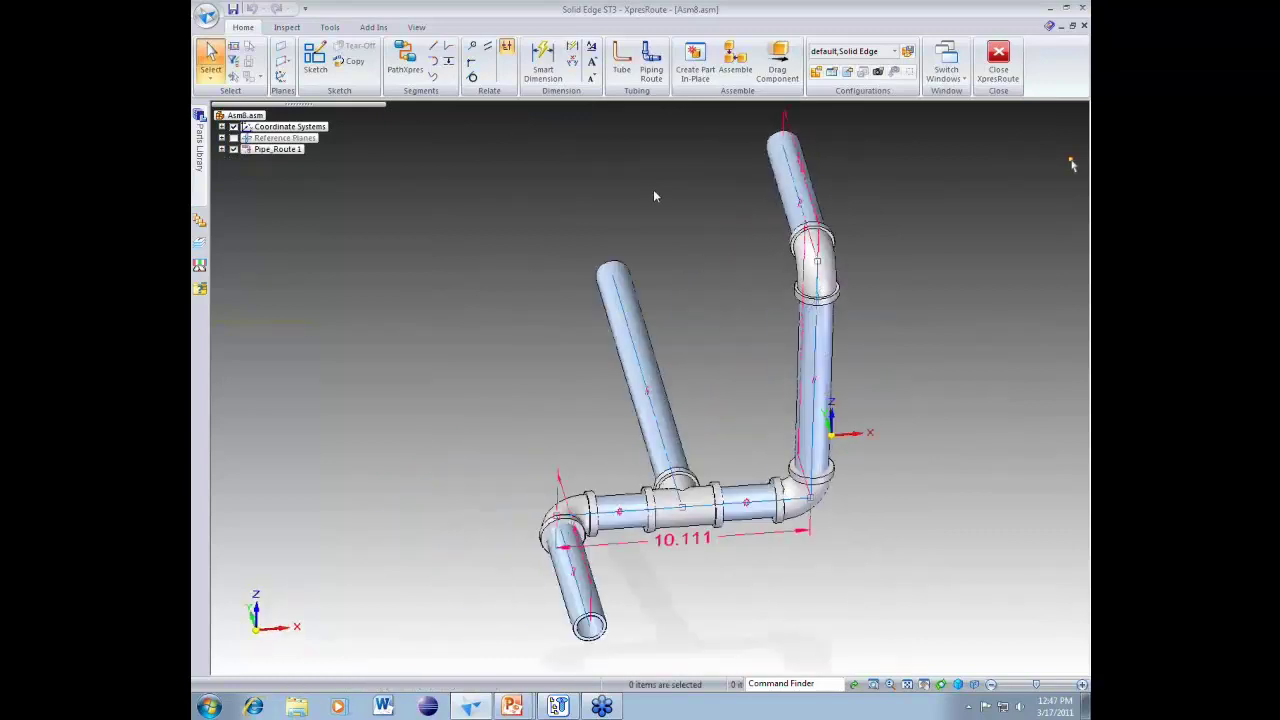
Step: Close XpresRoute in Asm8.asm and, in Flexible_Hose_example.asm, save the Return Line 1 bend table to the Desktop in length, rotation, radius, angle format
{"action": "left_click", "coordinate": [1000, 62]}
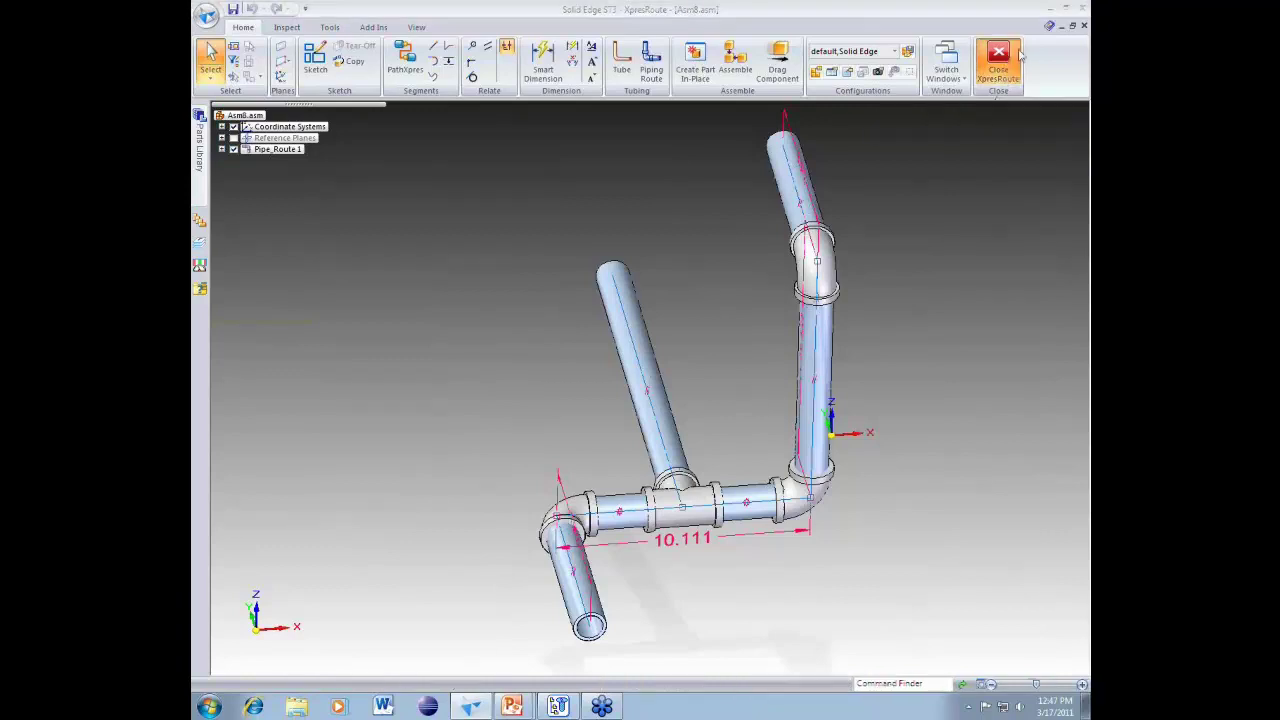
{"action": "left_click", "coordinate": [1063, 26]}
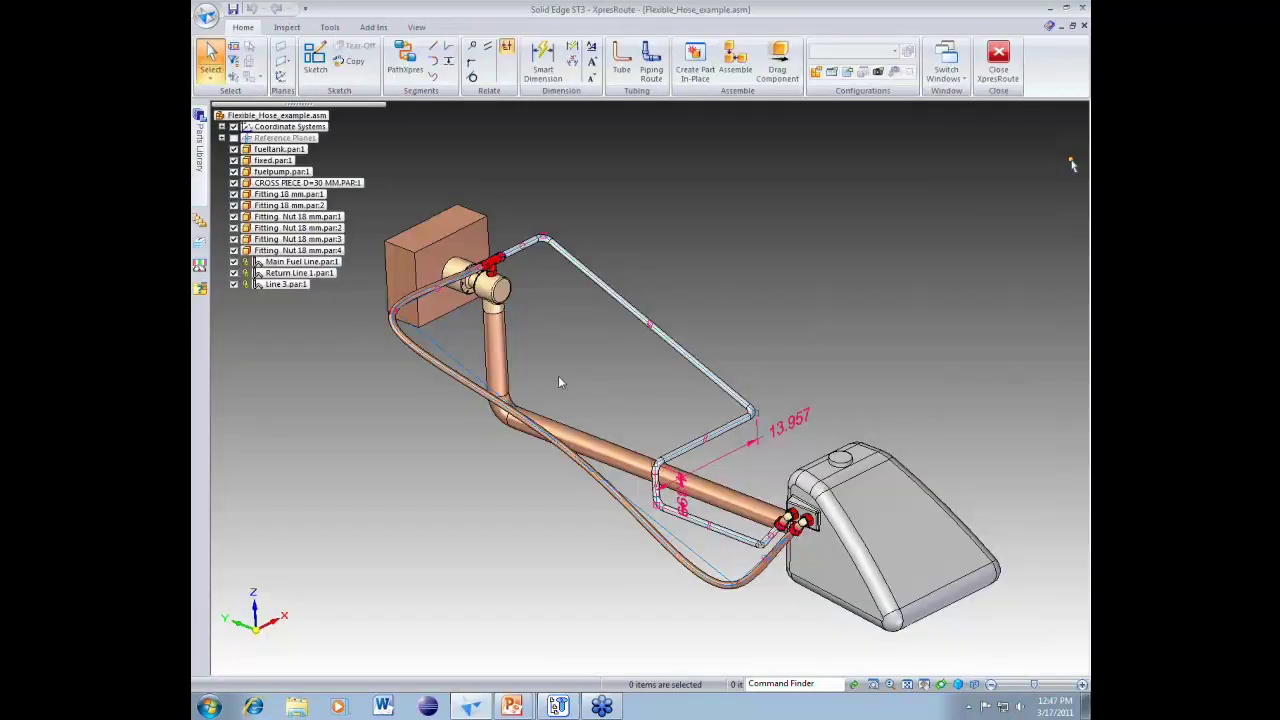
{"action": "left_click", "coordinate": [329, 27]}
{"action": "left_click", "coordinate": [410, 62]}
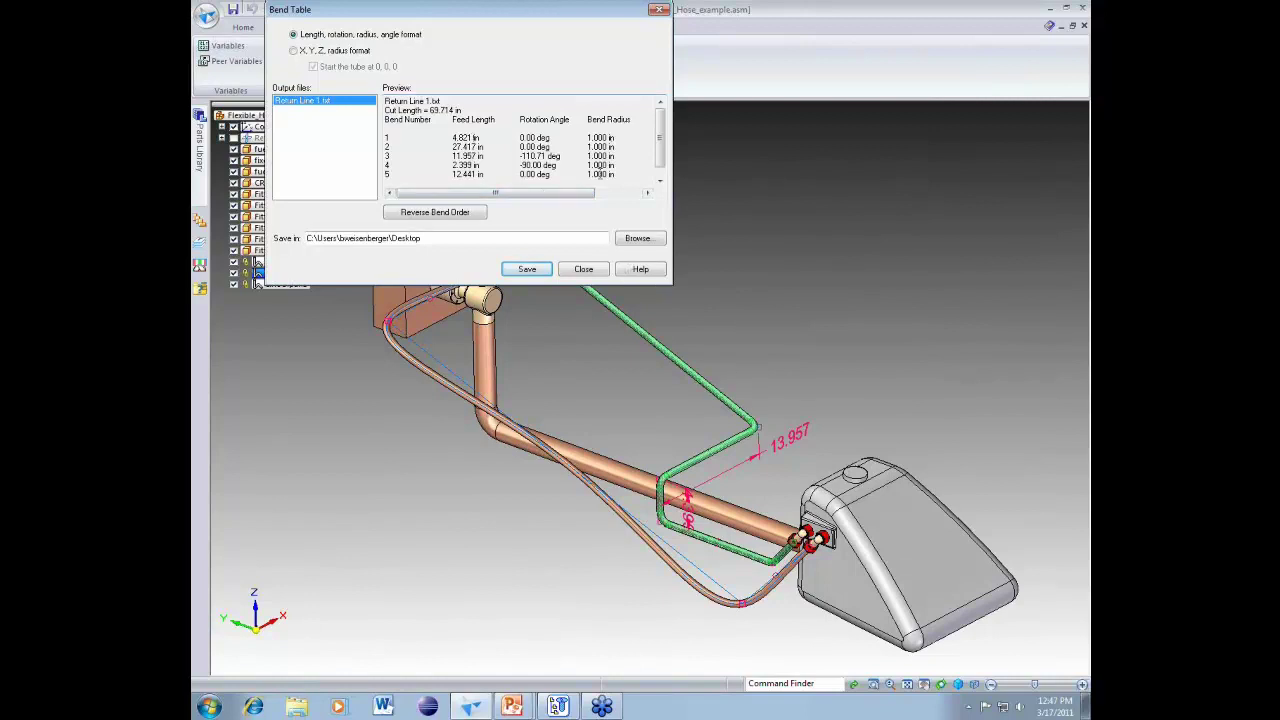
{"action": "left_click", "coordinate": [530, 270]}
{"action": "left_click", "coordinate": [657, 11]}
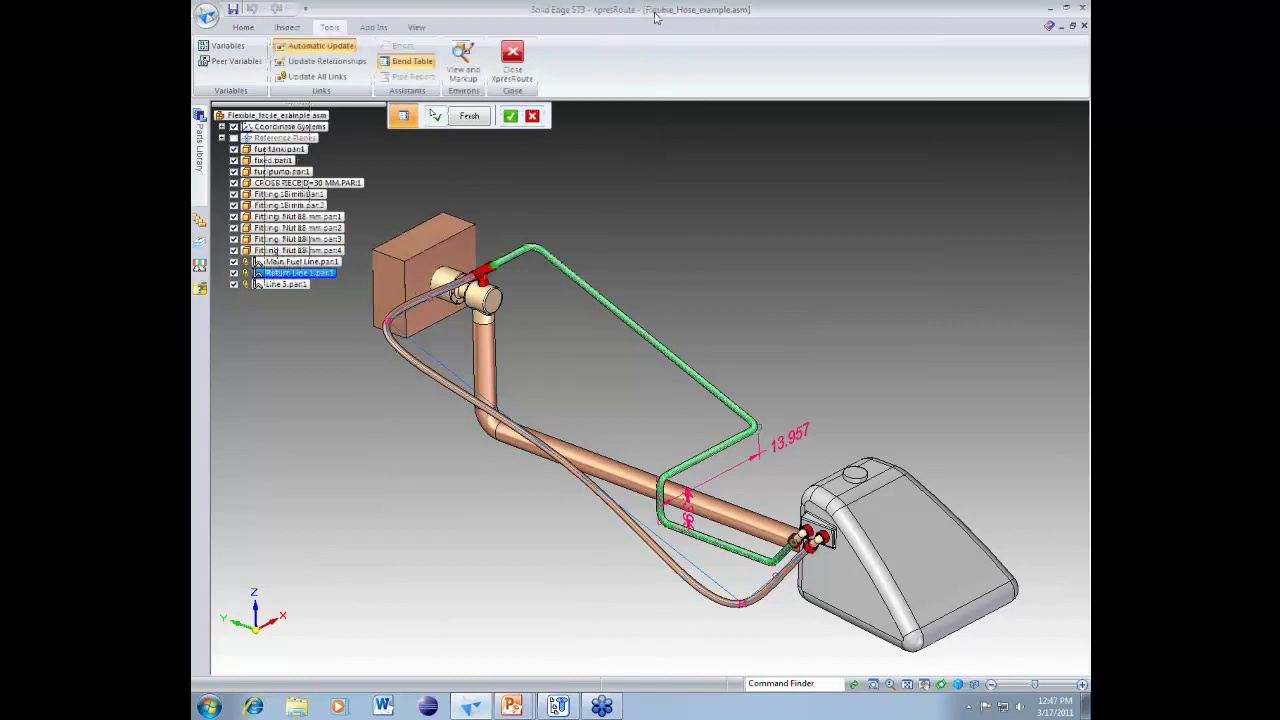
Step: Switch to the xpresroute_LunchBytes presentation in PowerPoint
{"action": "key", "text": "alt+Tab"}
{"action": "key", "text": "alt+Tab"}
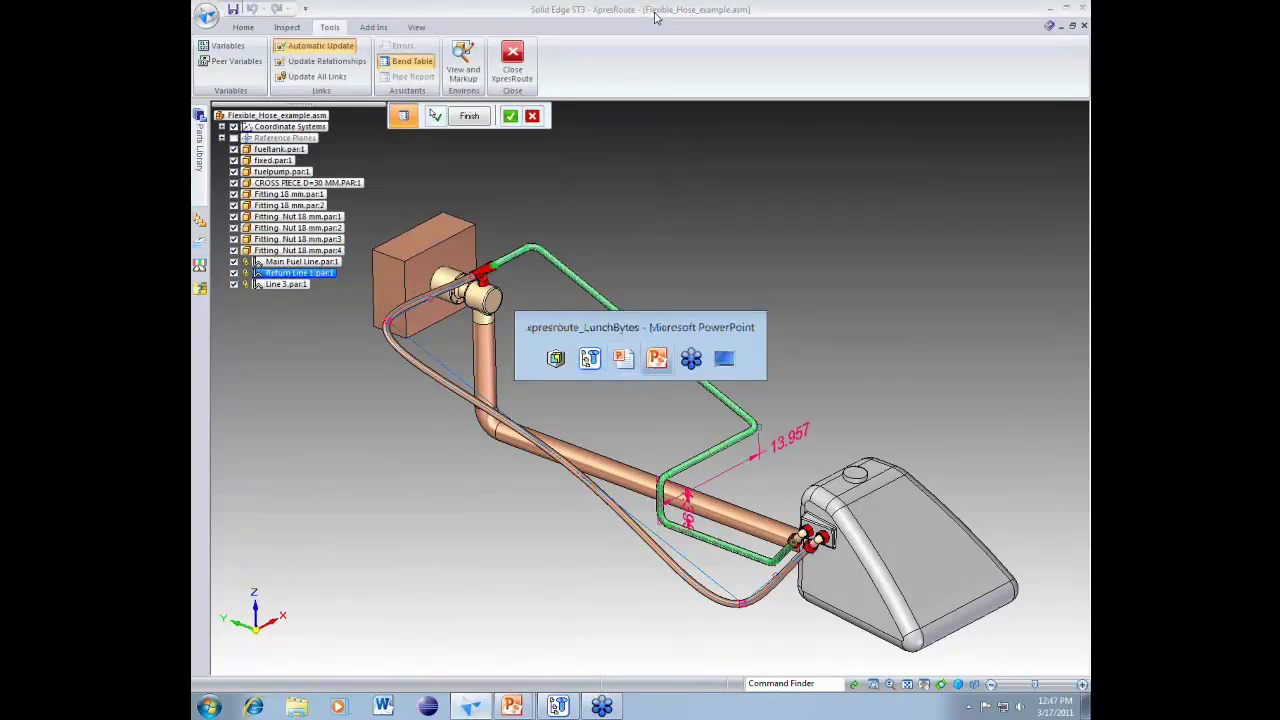